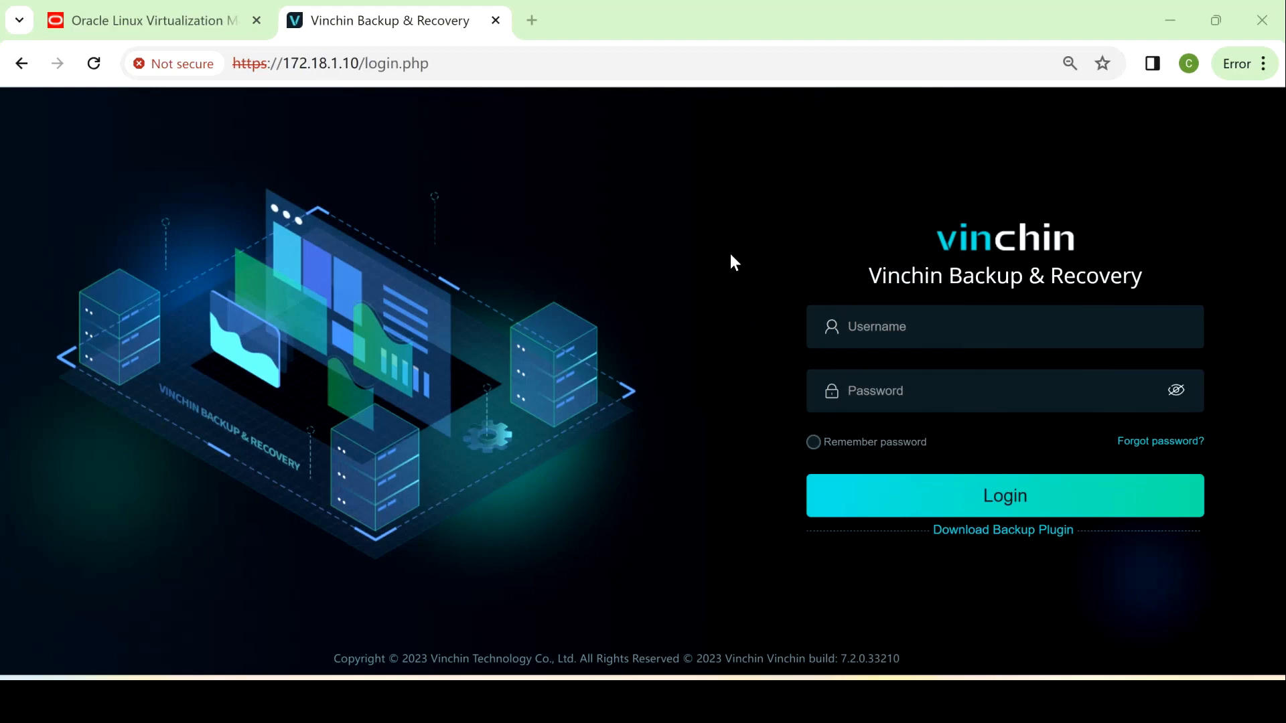
Log in to Vinchin as admin with the account password
left_click(894, 323)
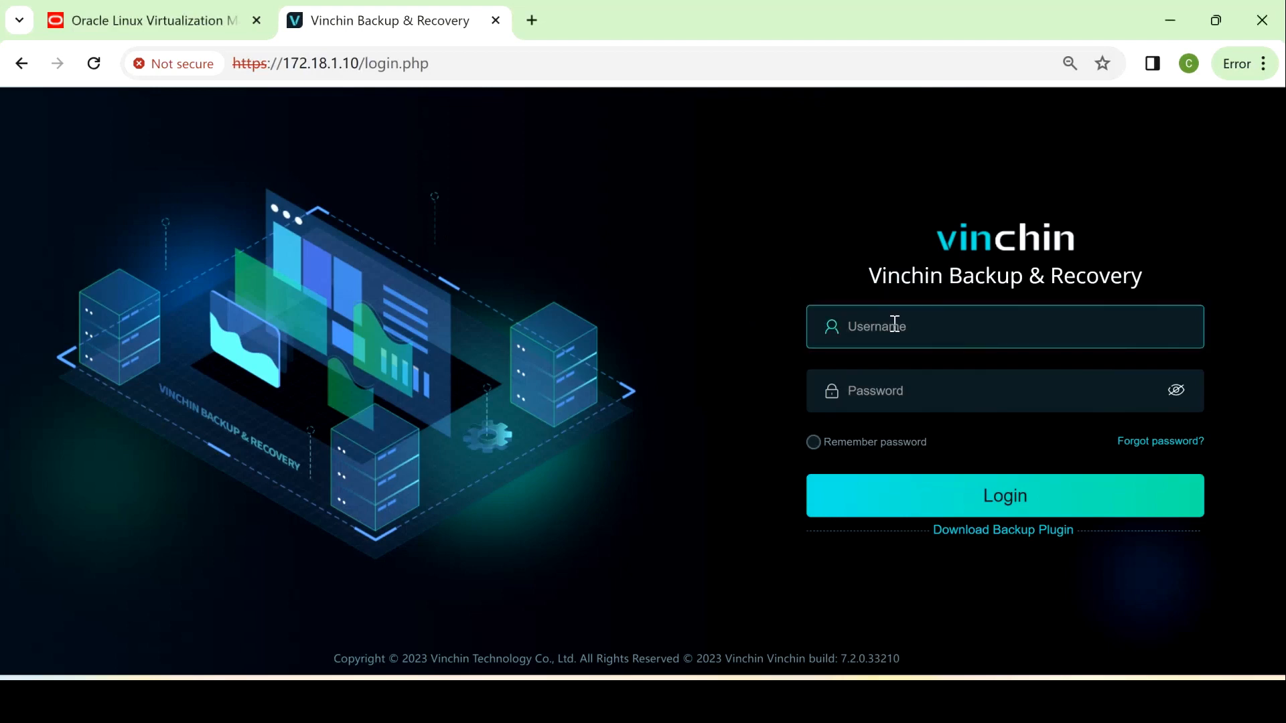
type("admin")
left_click(926, 394)
type("123456")
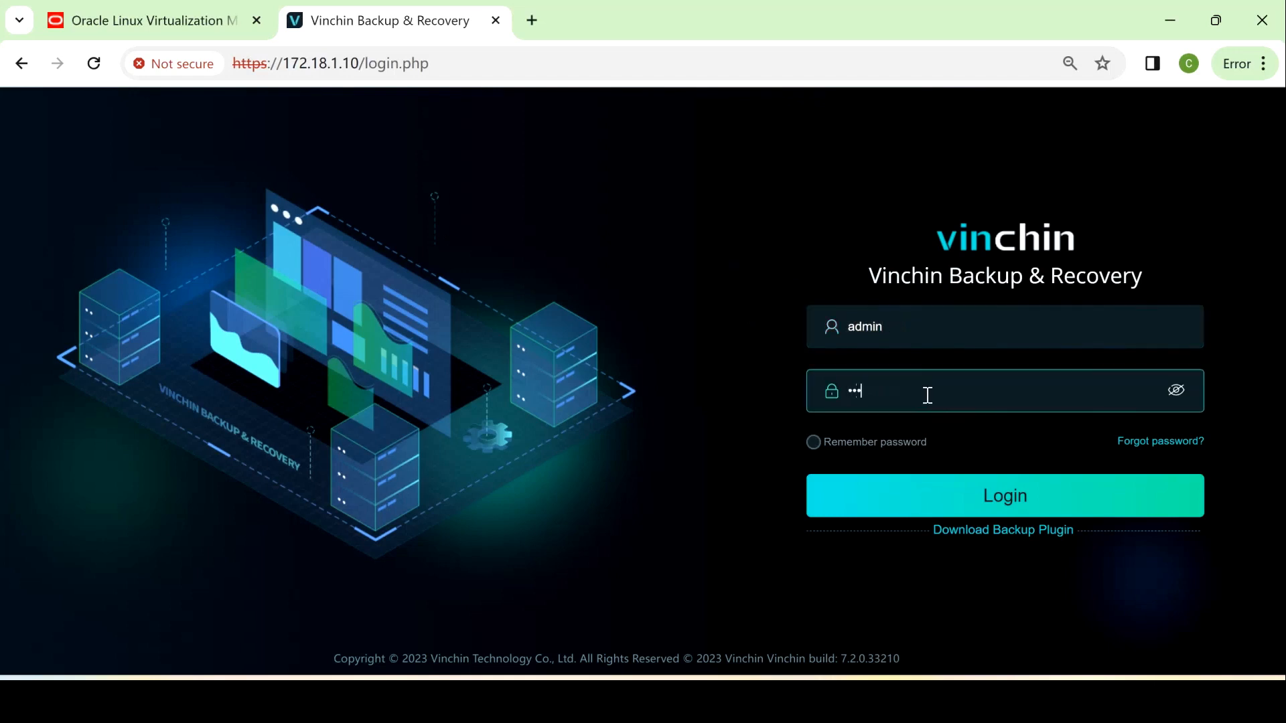
type("78")
key("Return")
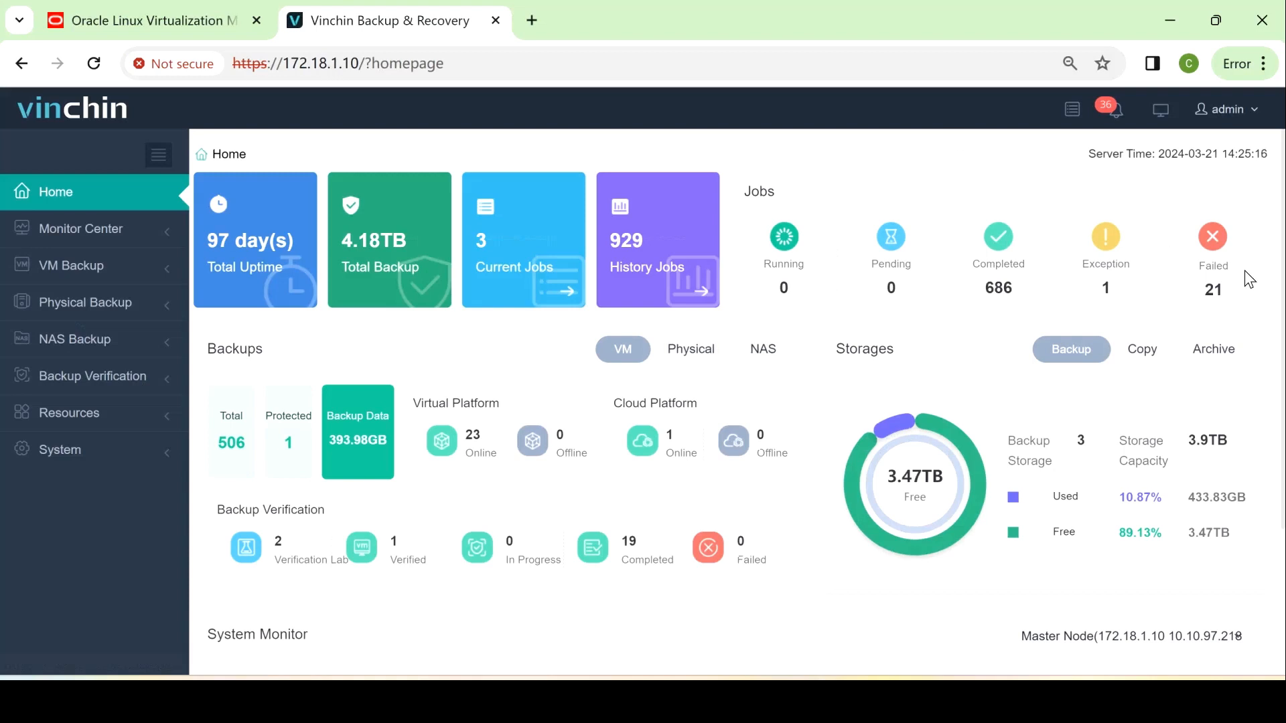
left_click(95, 243)
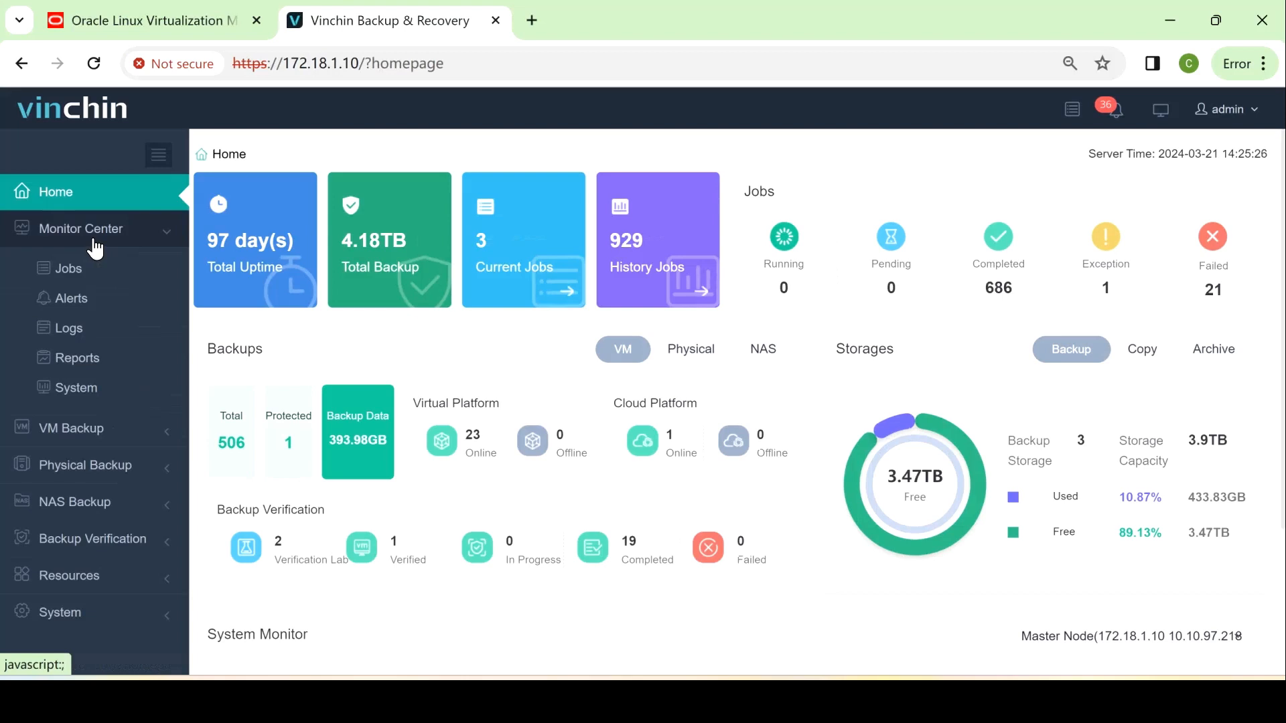
left_click(96, 248)
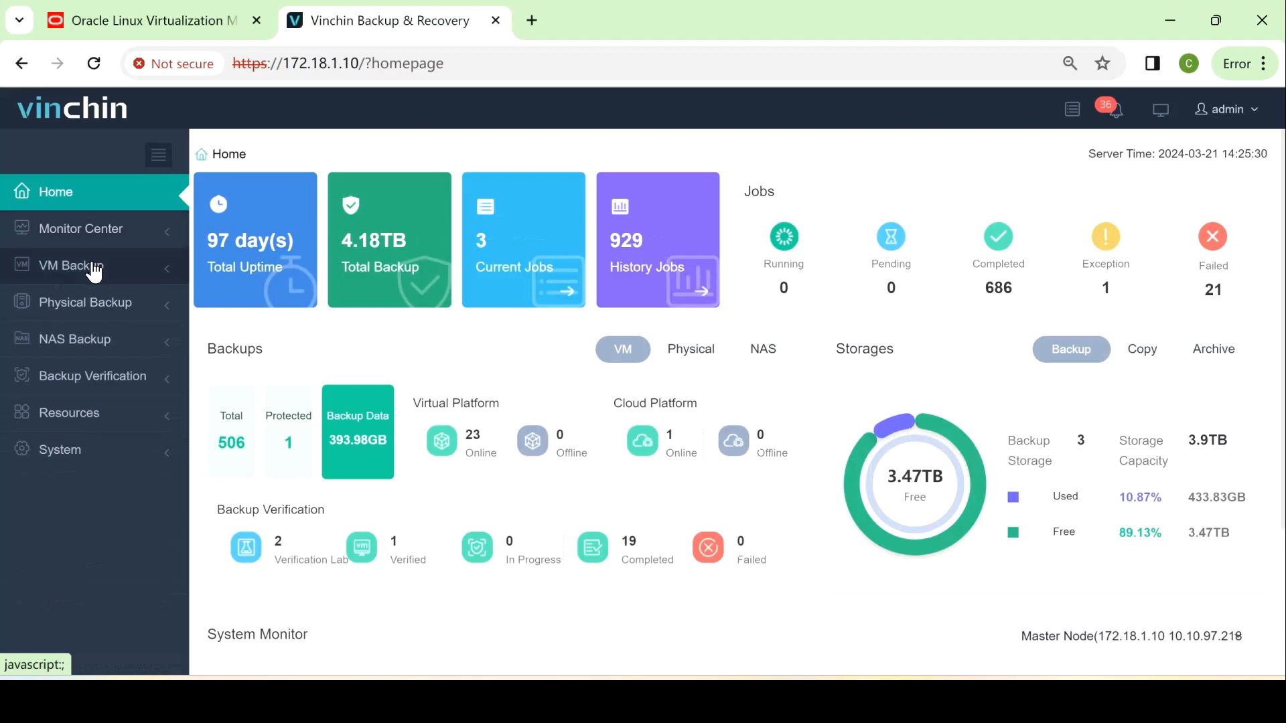
left_click(94, 268)
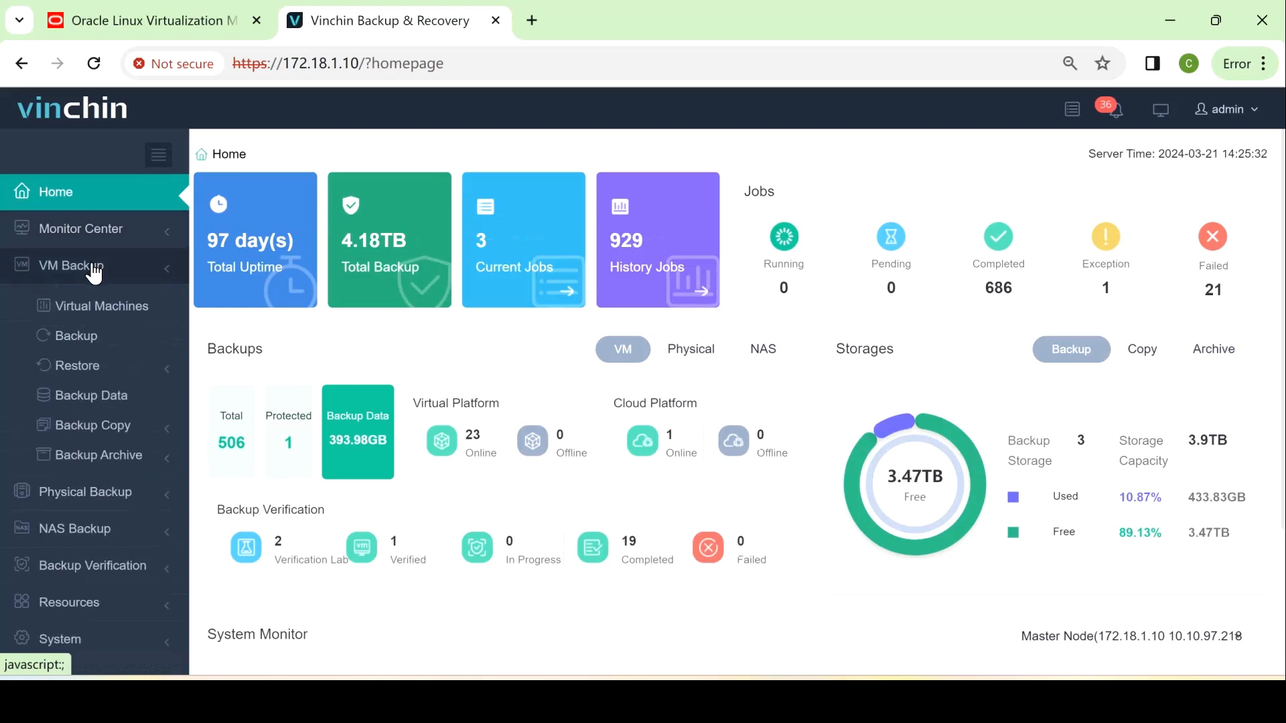
left_click(95, 266)
left_click(101, 302)
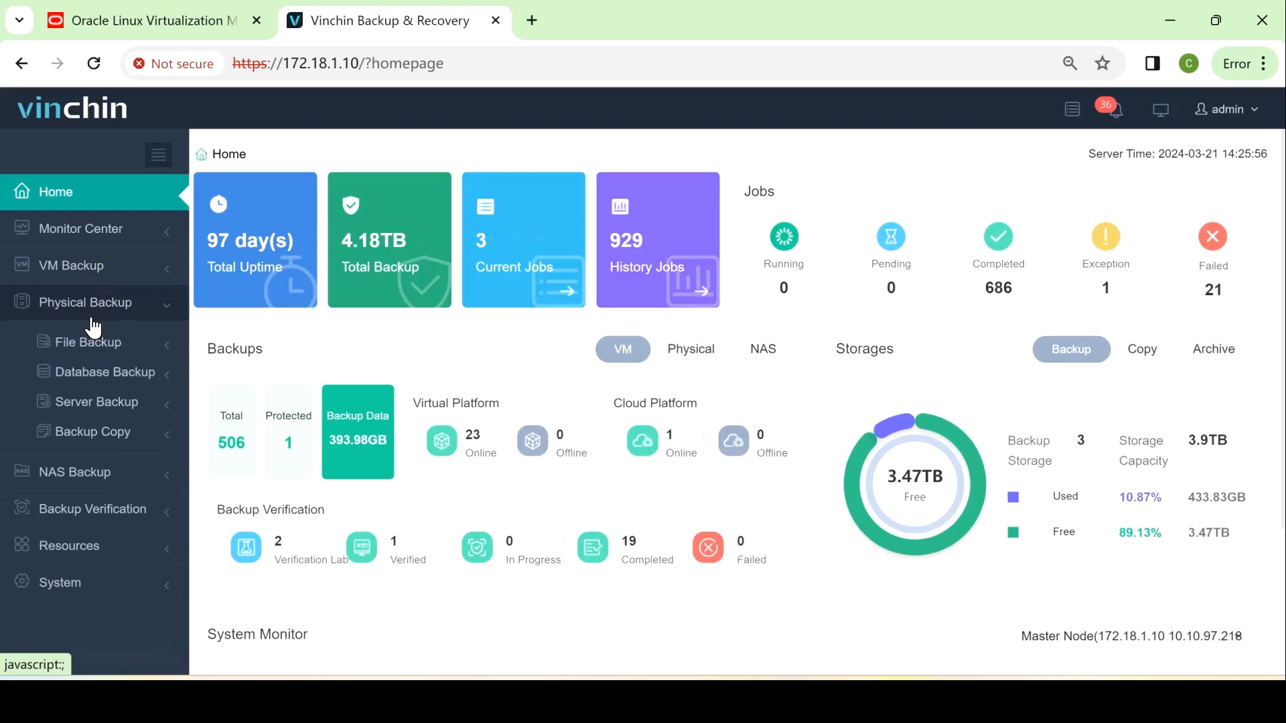
left_click(99, 314)
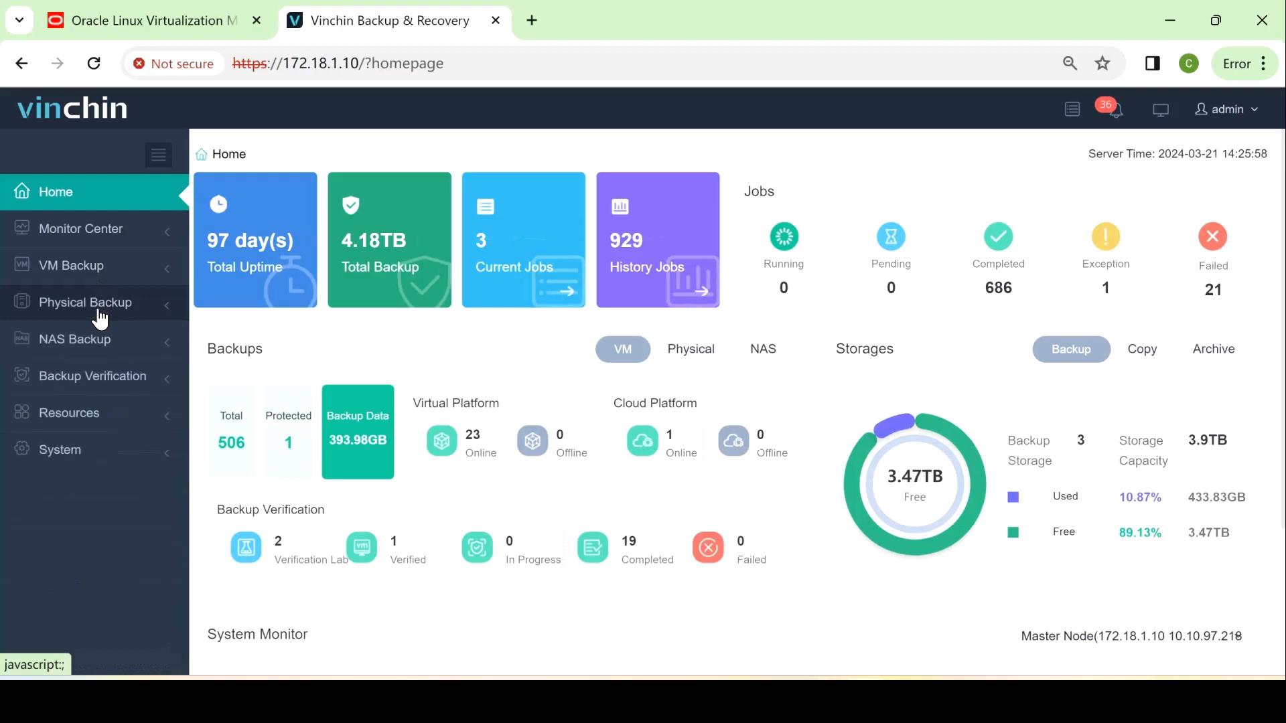
left_click(121, 347)
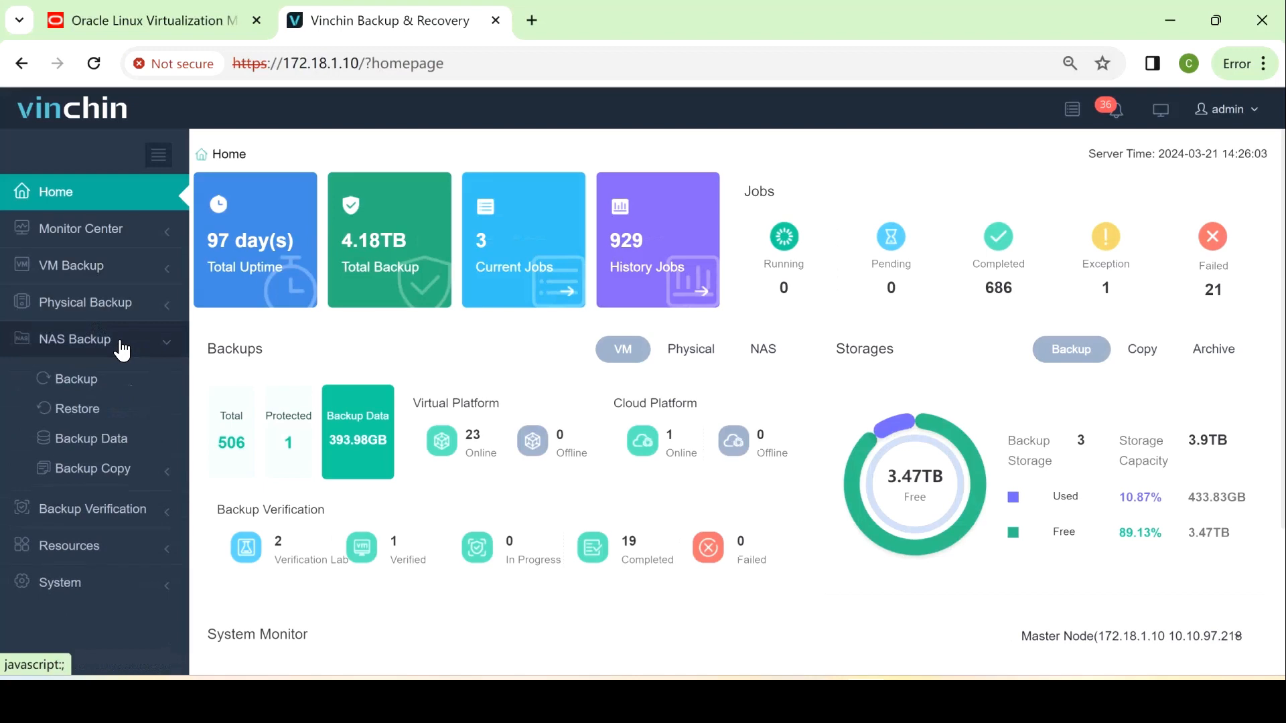
left_click(122, 348)
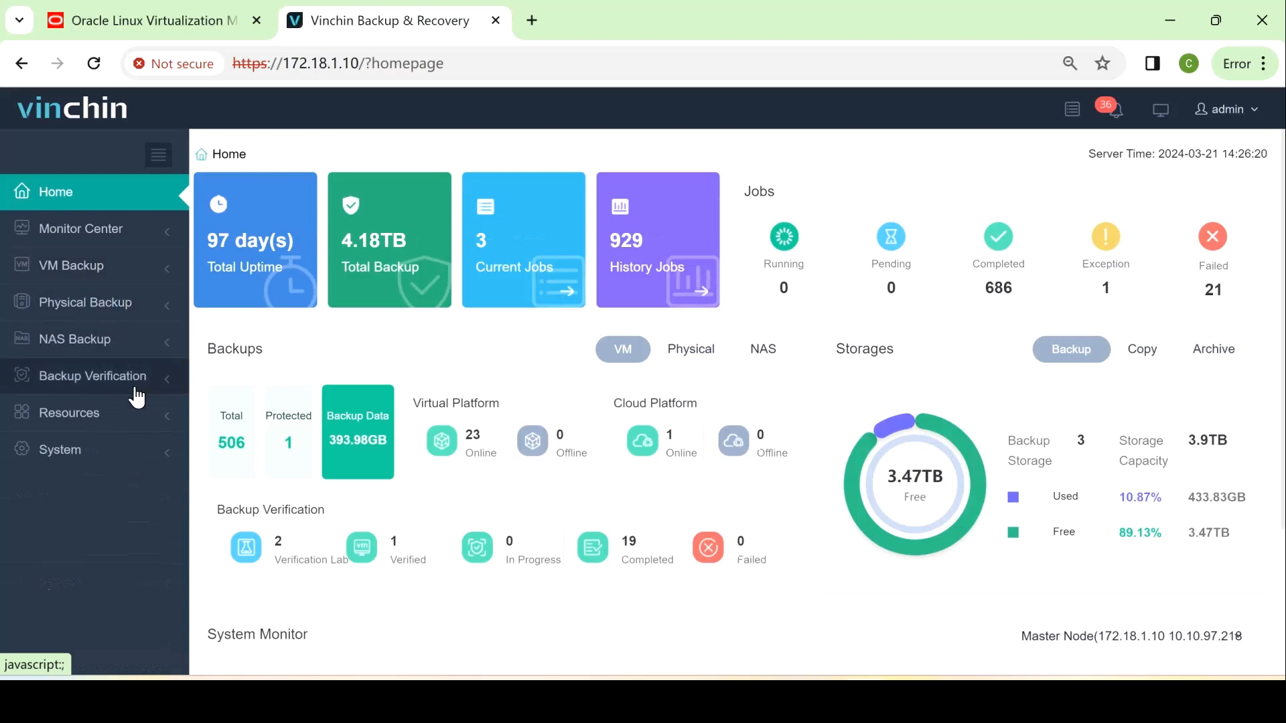
Expand and collapse Backup Verification in the sidebar, then expand Resources
left_click(110, 387)
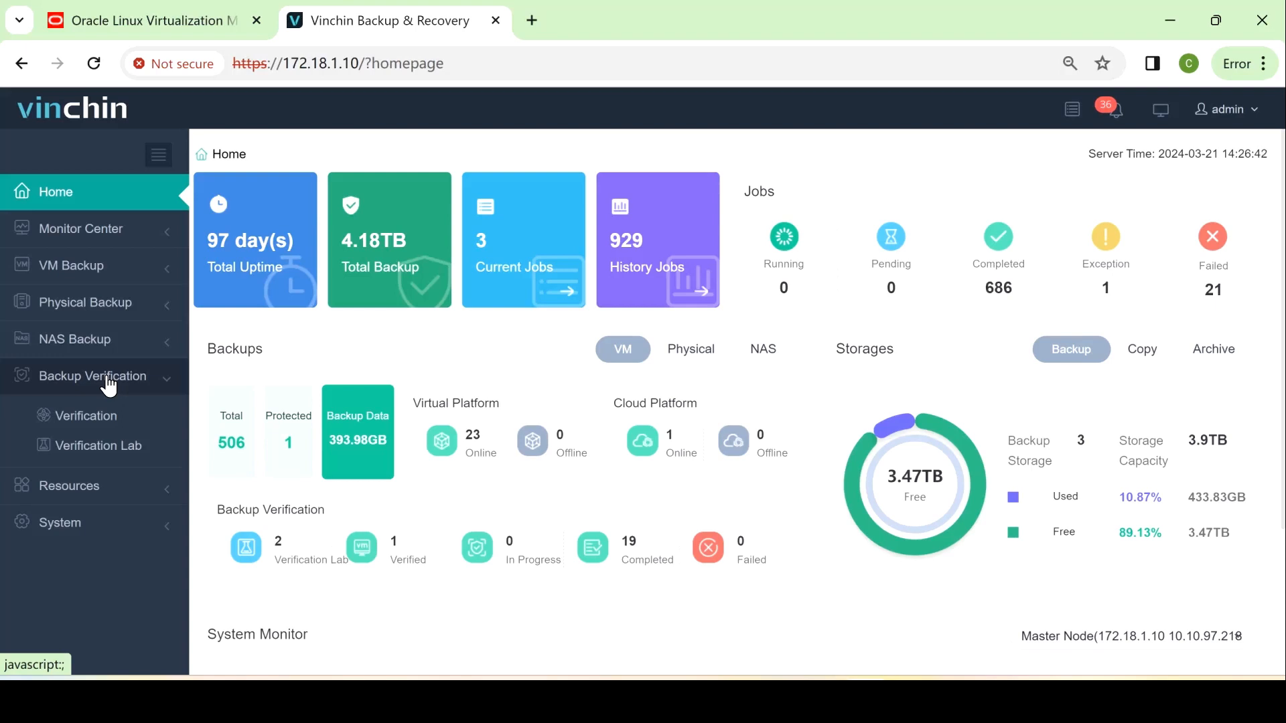
left_click(109, 387)
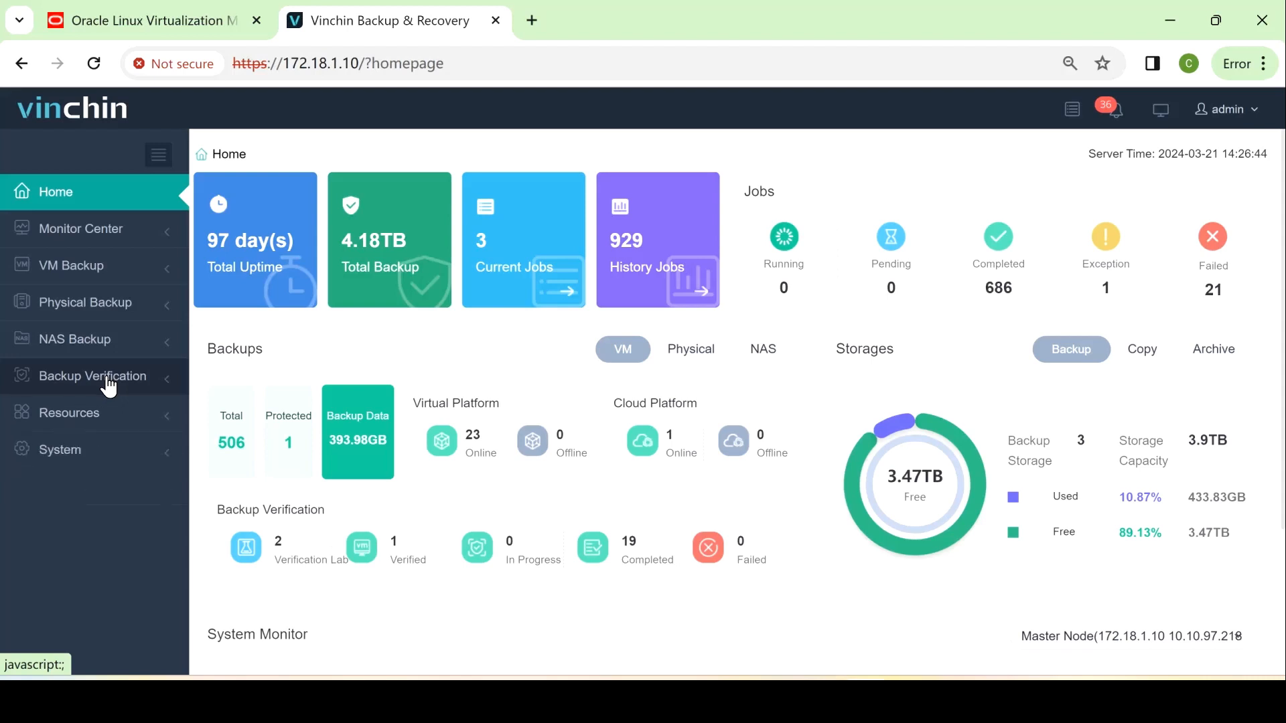
left_click(124, 433)
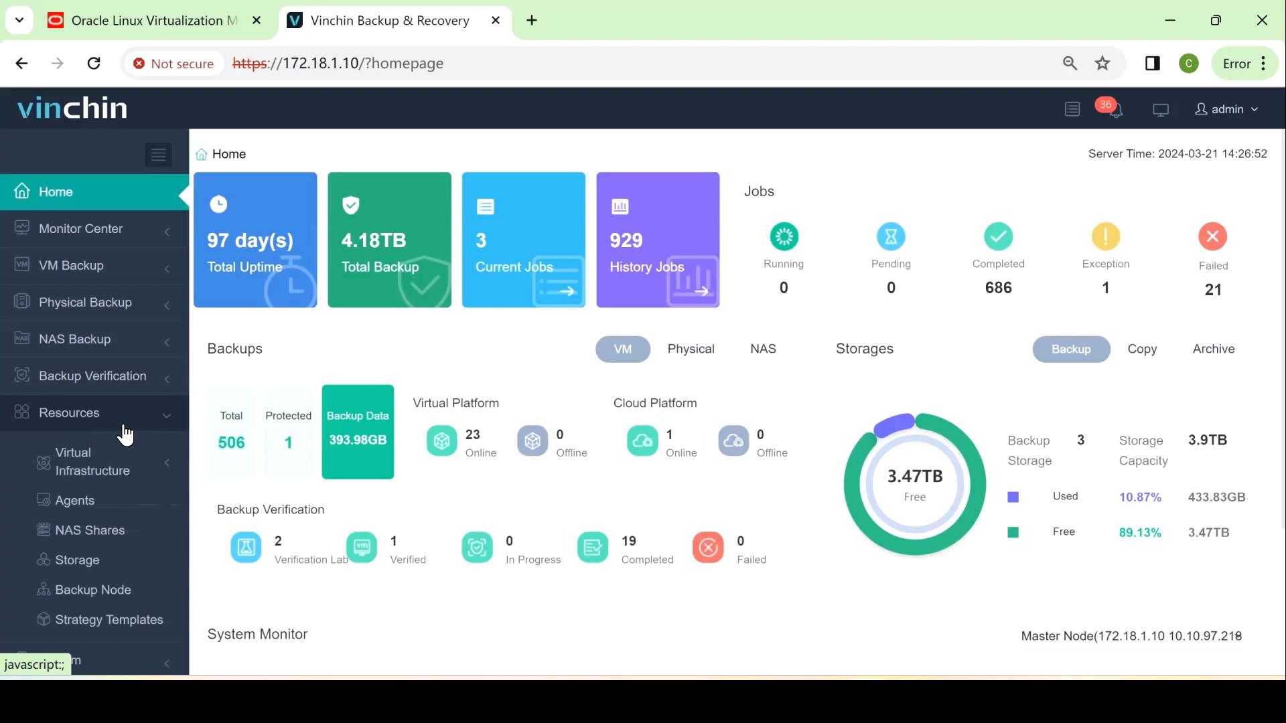
left_click(128, 432)
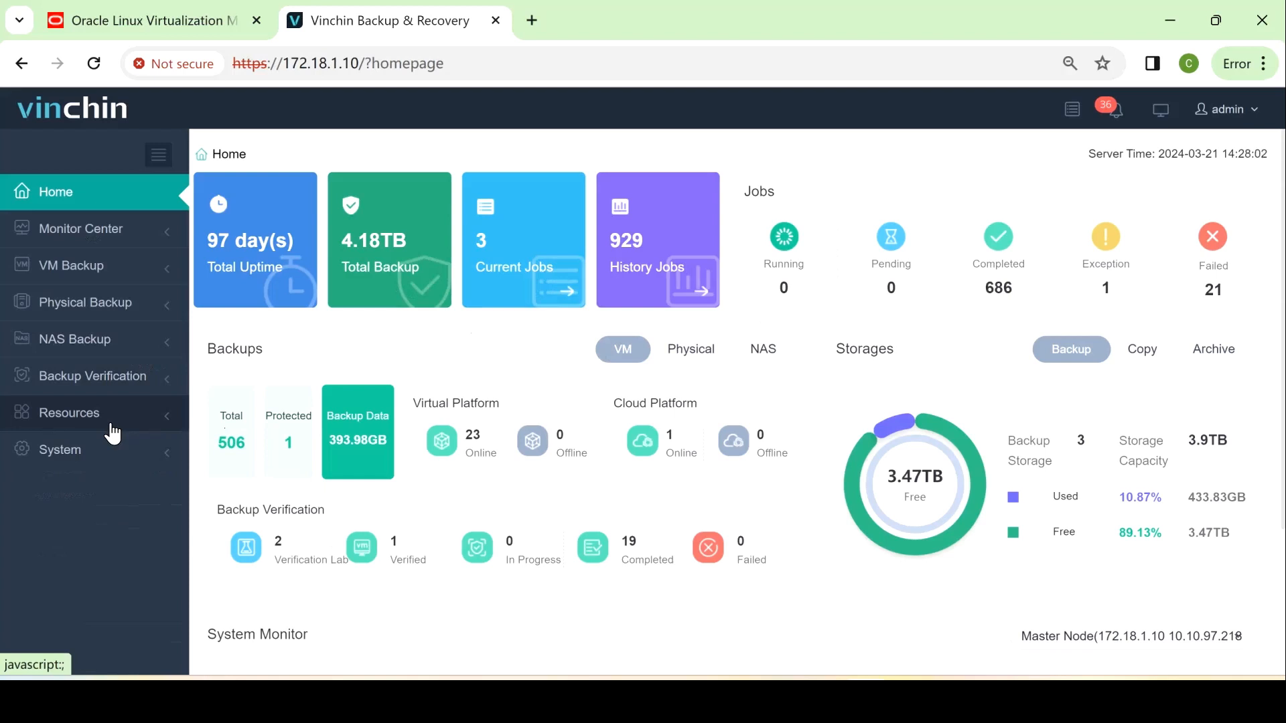
left_click(110, 429)
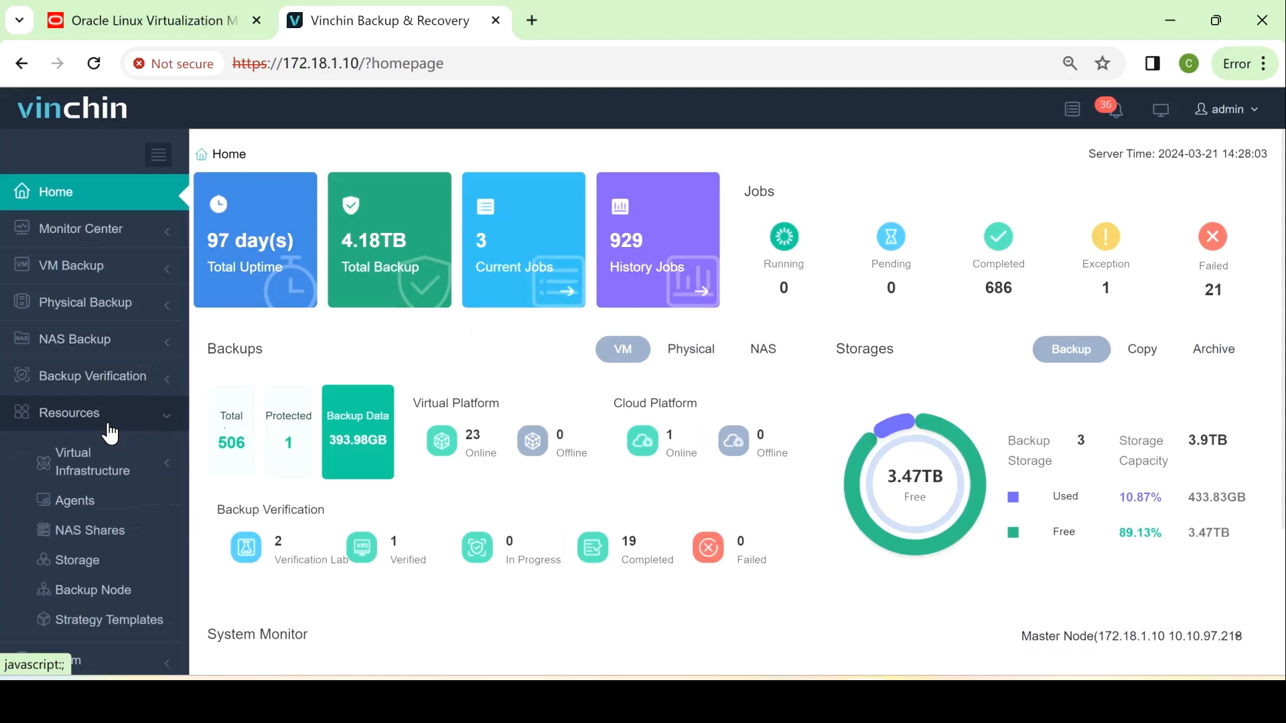
Start adding a storage under Resources > Storage and review the Storage Type options
left_click(83, 569)
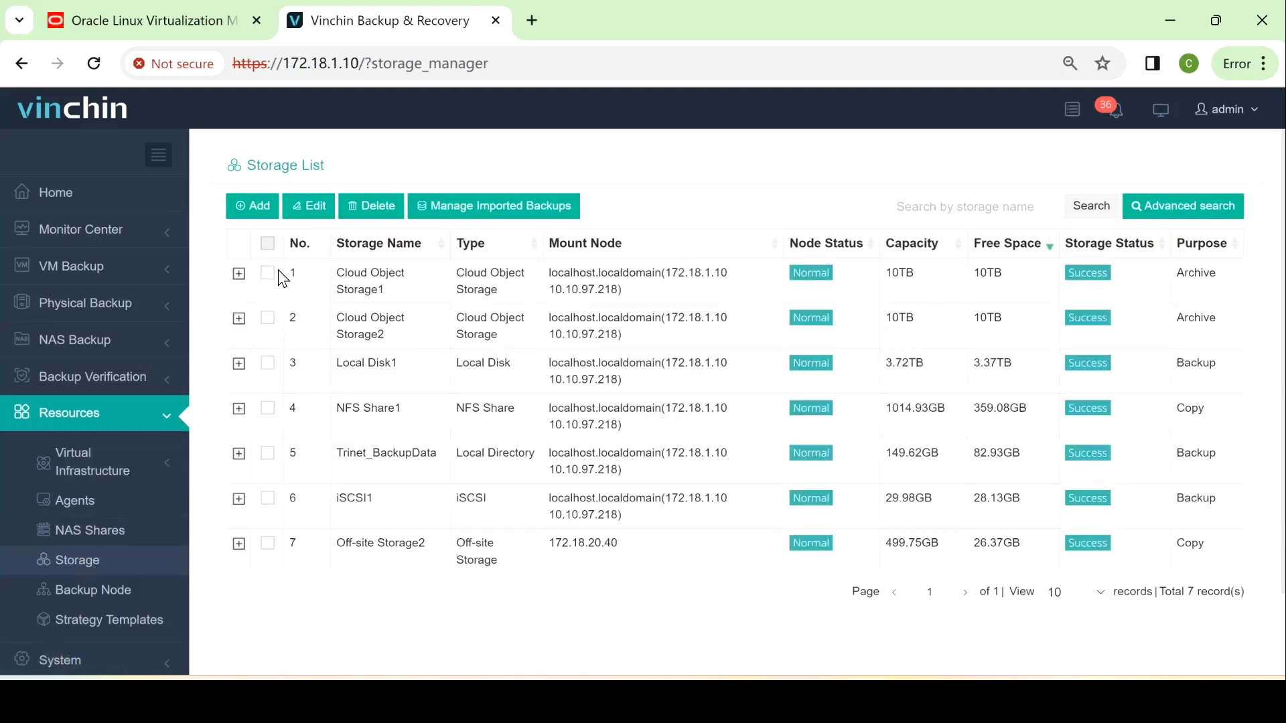
left_click(256, 213)
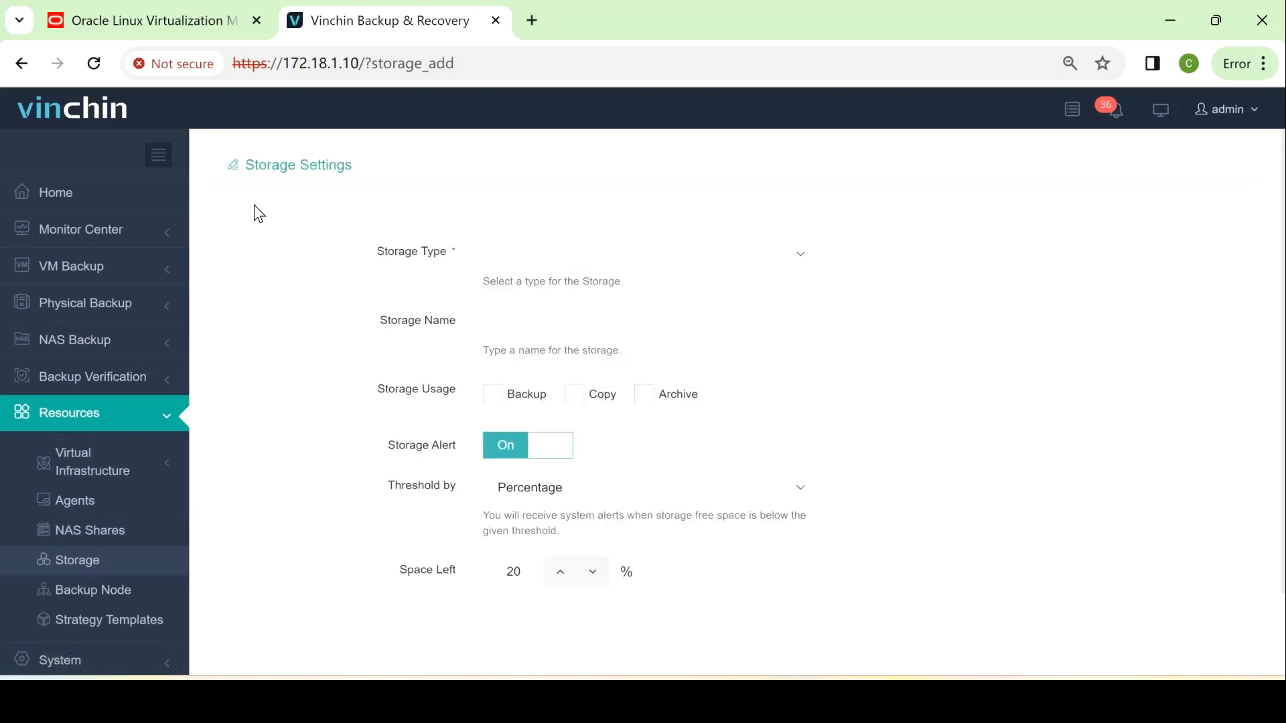
left_click(496, 262)
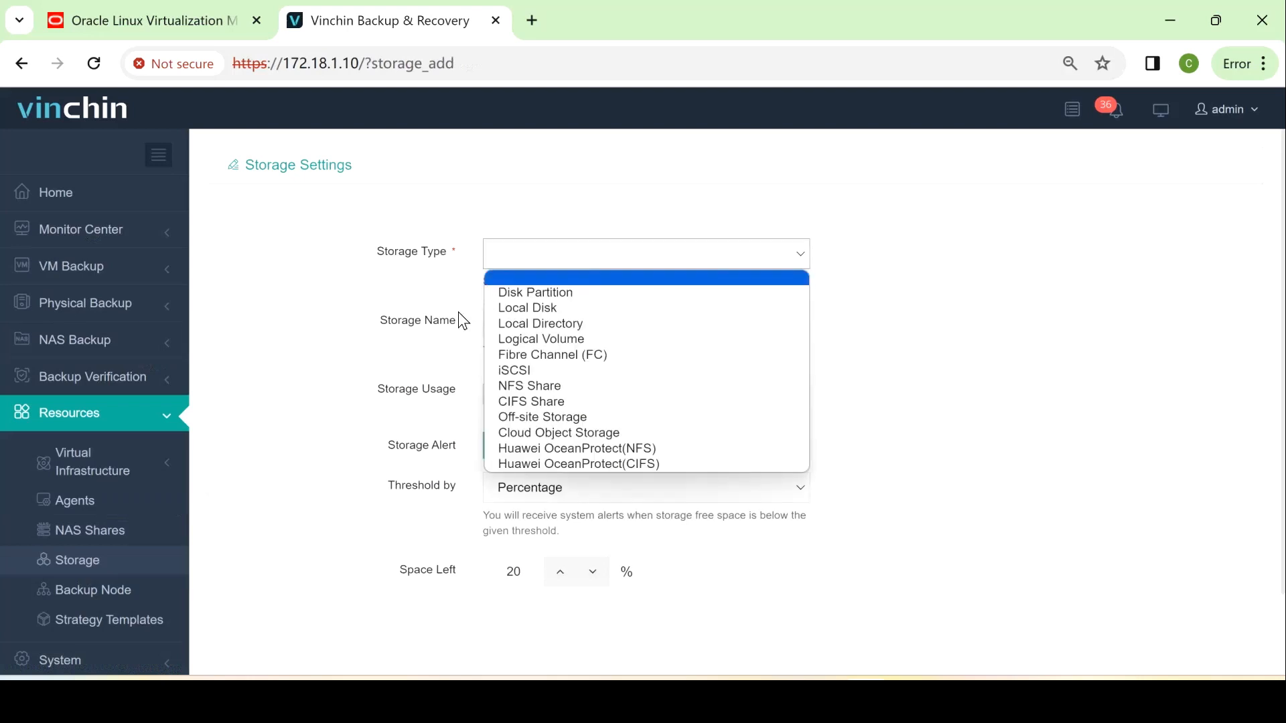
left_click(156, 475)
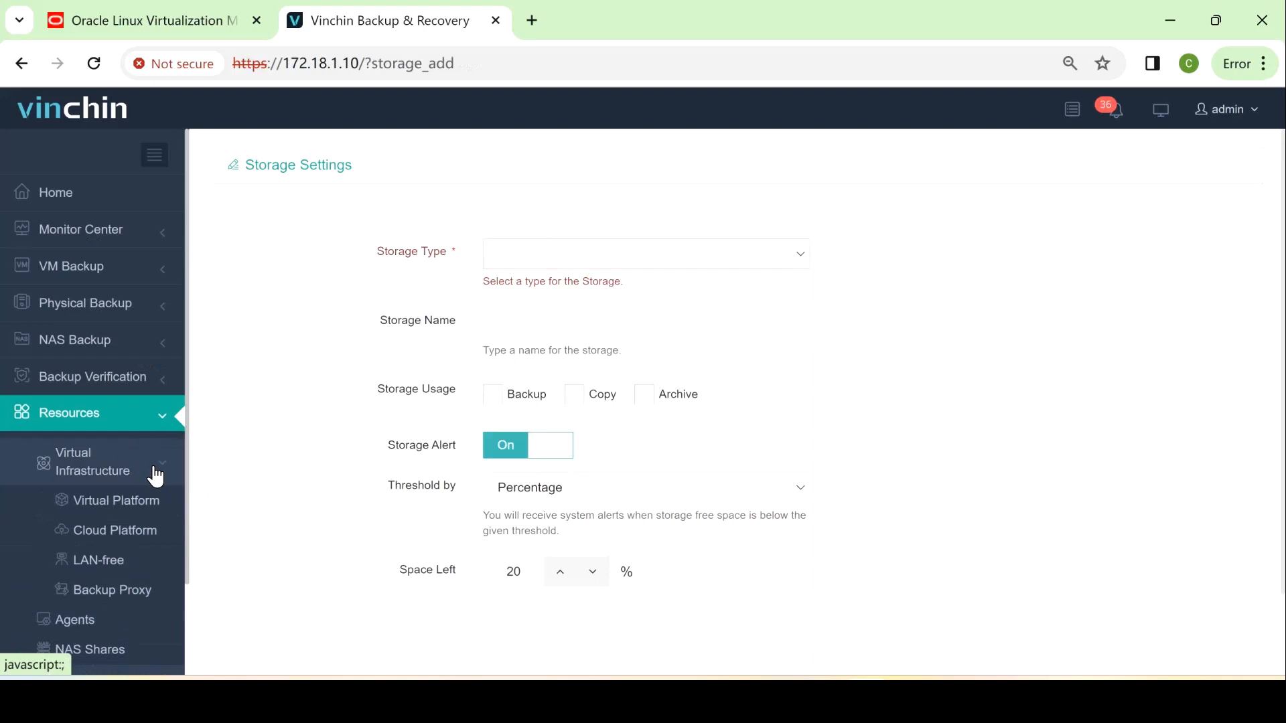
Start adding a virtual platform, initially choosing VMware vSphere as the type
left_click(148, 508)
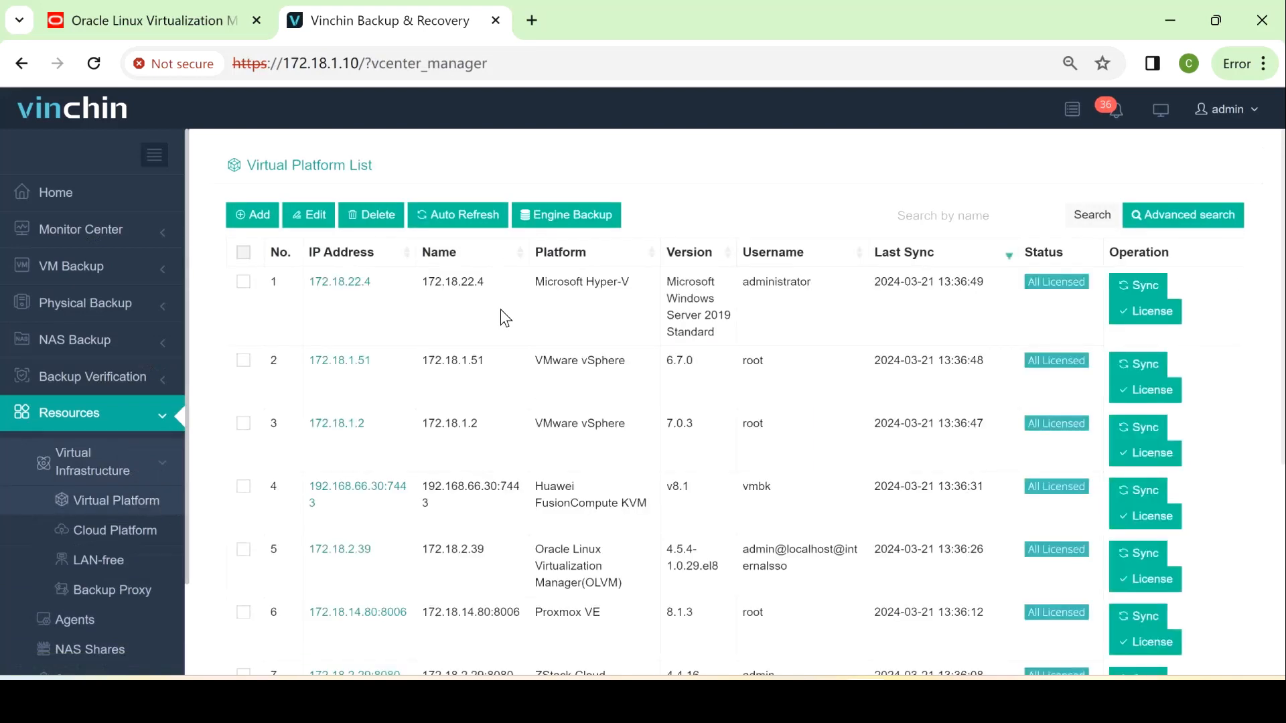
left_click(267, 221)
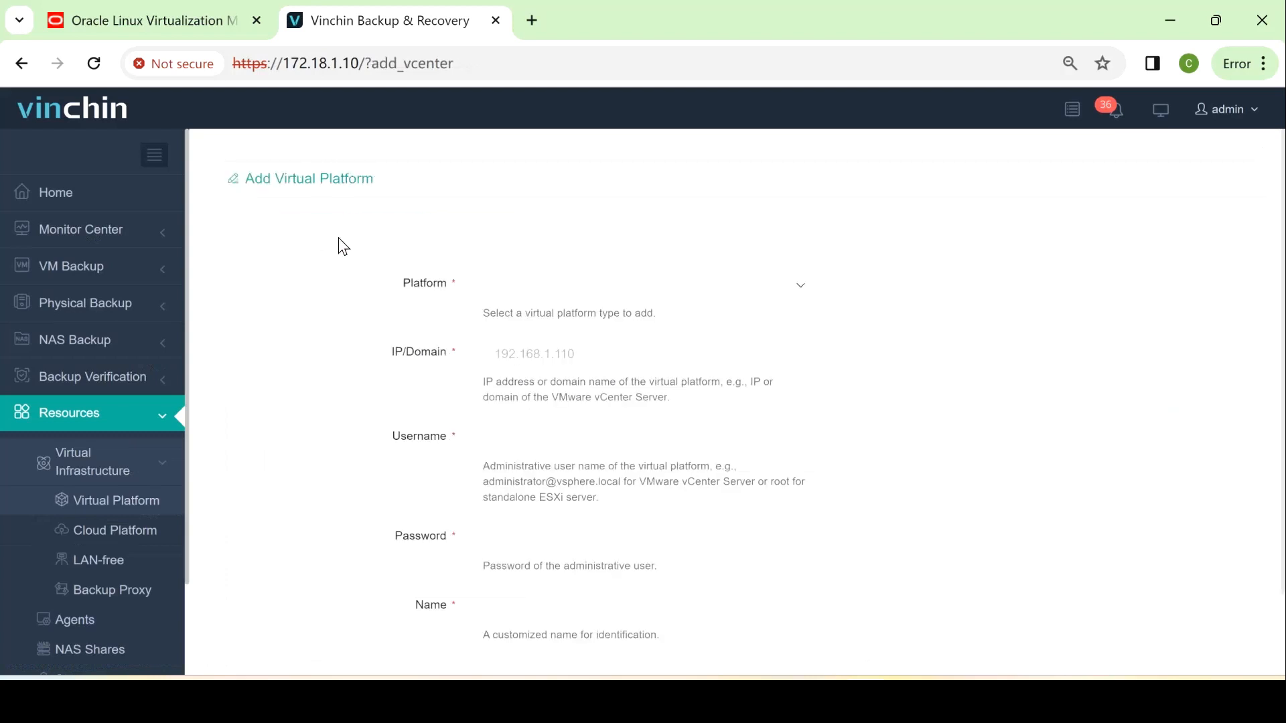
left_click(563, 292)
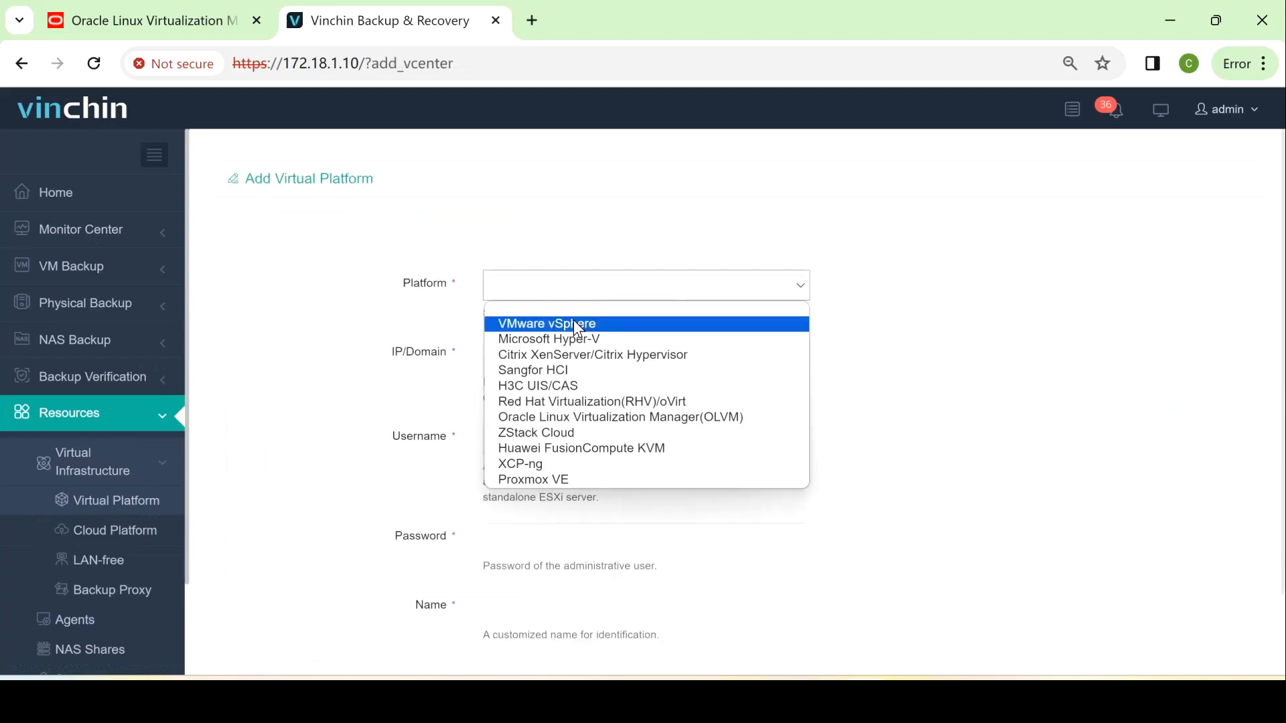
left_click(573, 325)
left_click(537, 362)
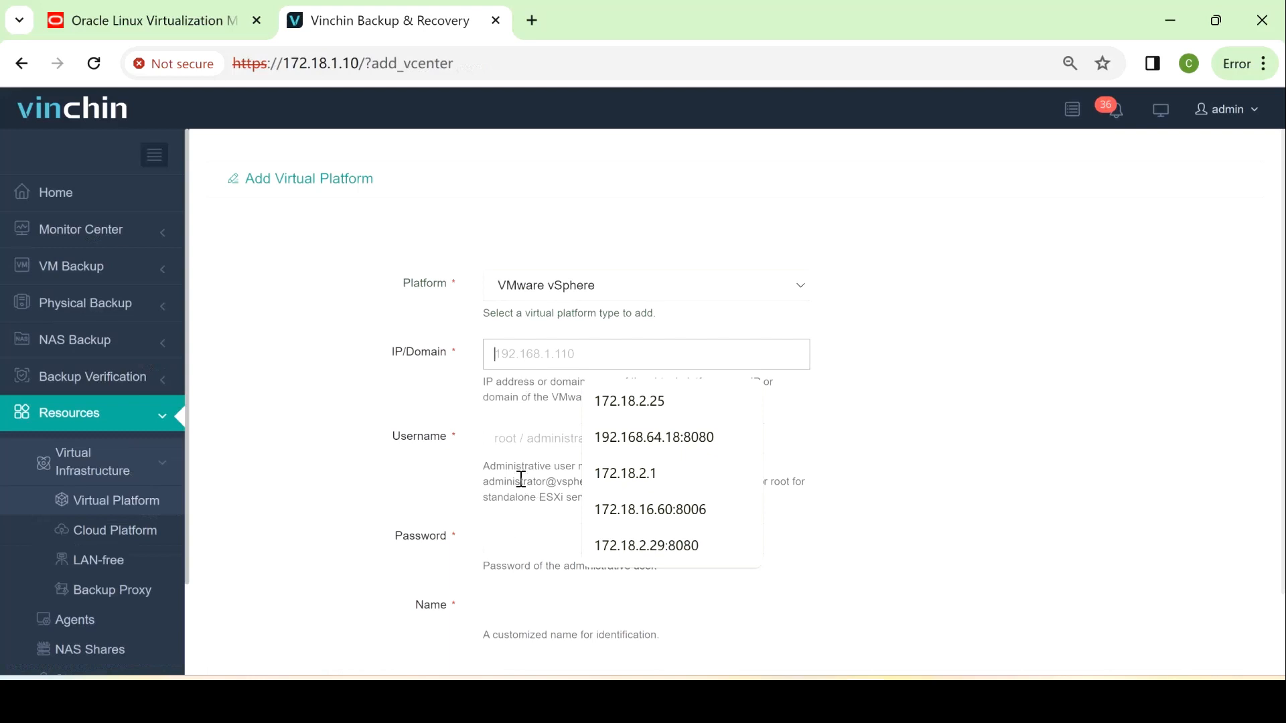
scroll(520, 480, "down", 2)
scroll(497, 509, "up", 2)
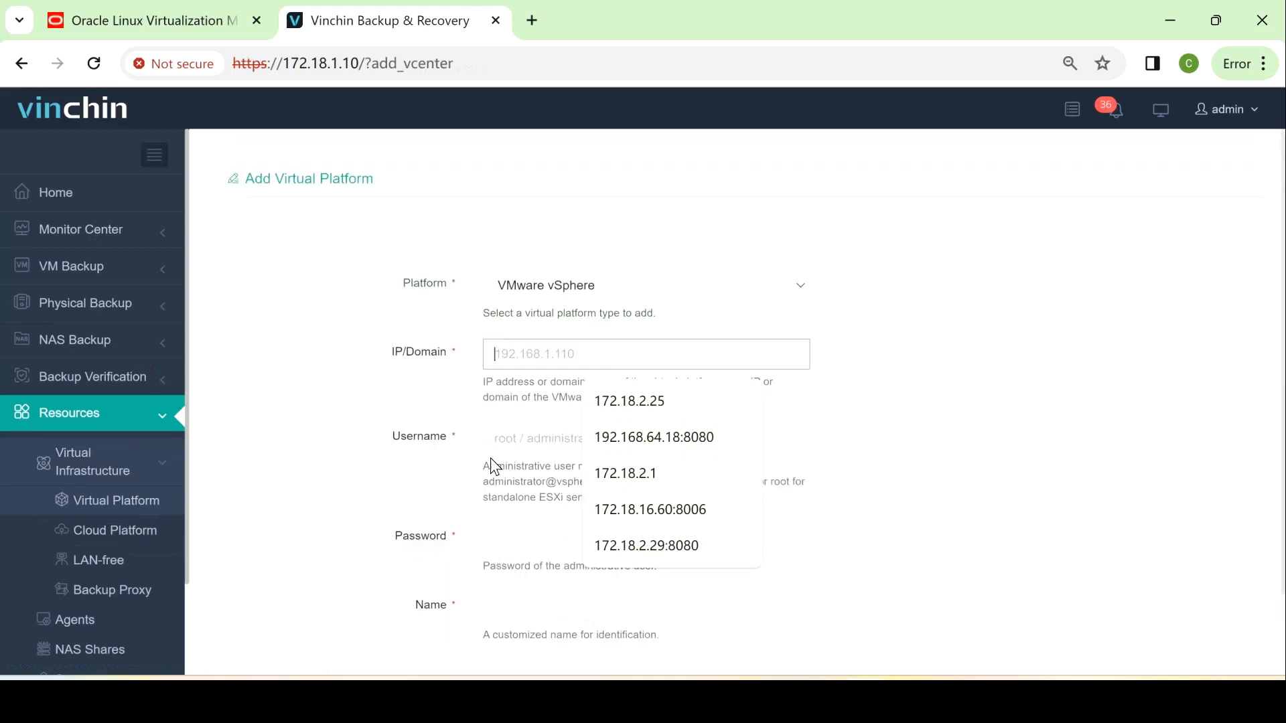
Change the platform type to Oracle Linux Virtualization Manager(OLVM)
left_click(544, 286)
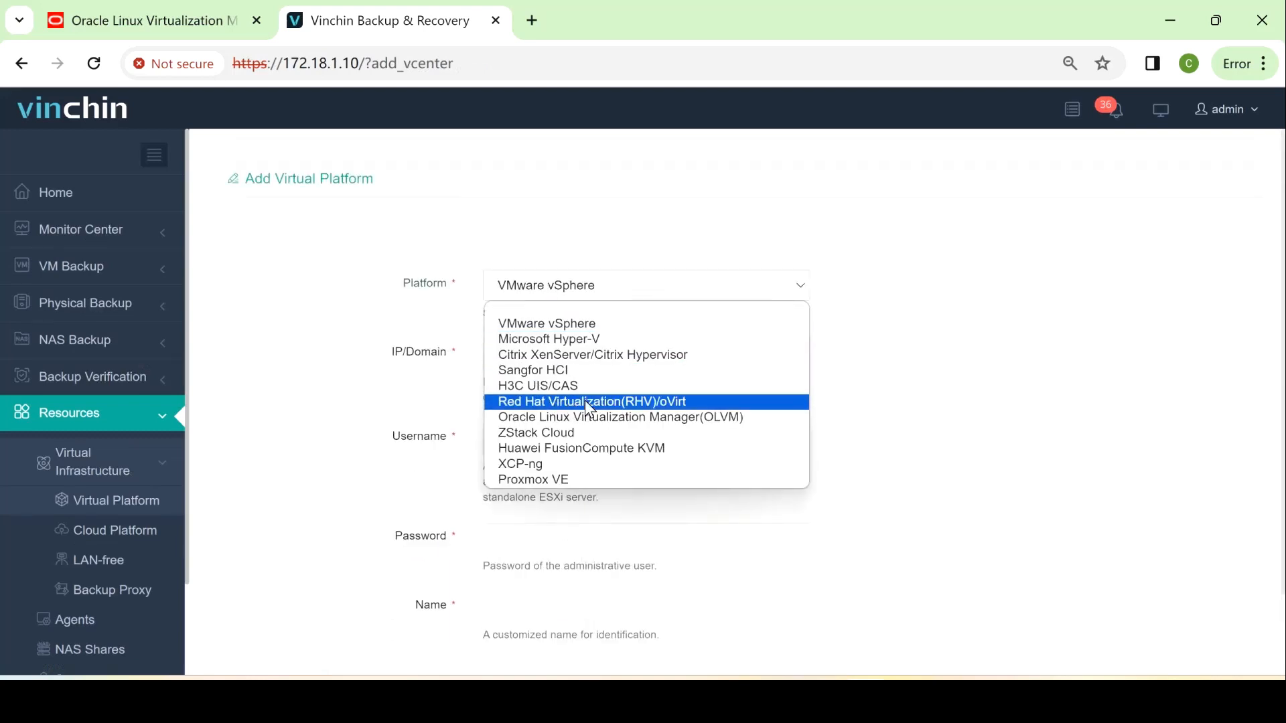
left_click(684, 416)
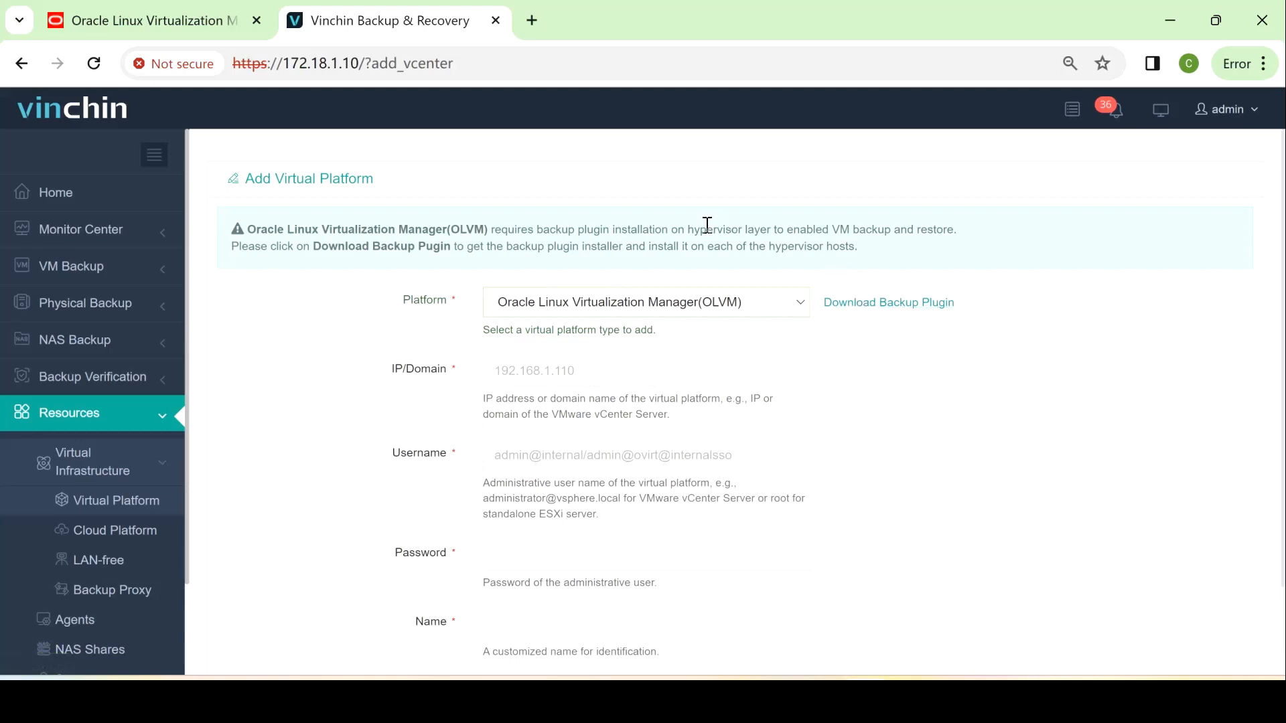
left_click(561, 377)
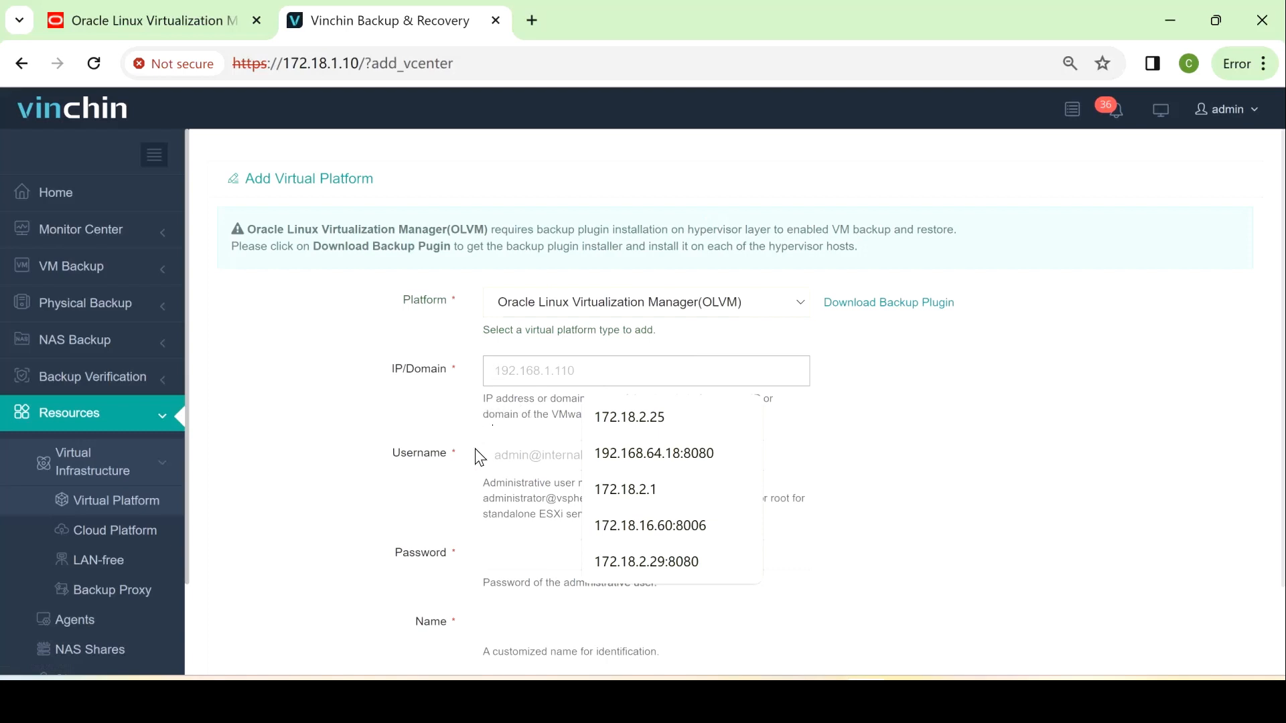
scroll(388, 482, "down", 2)
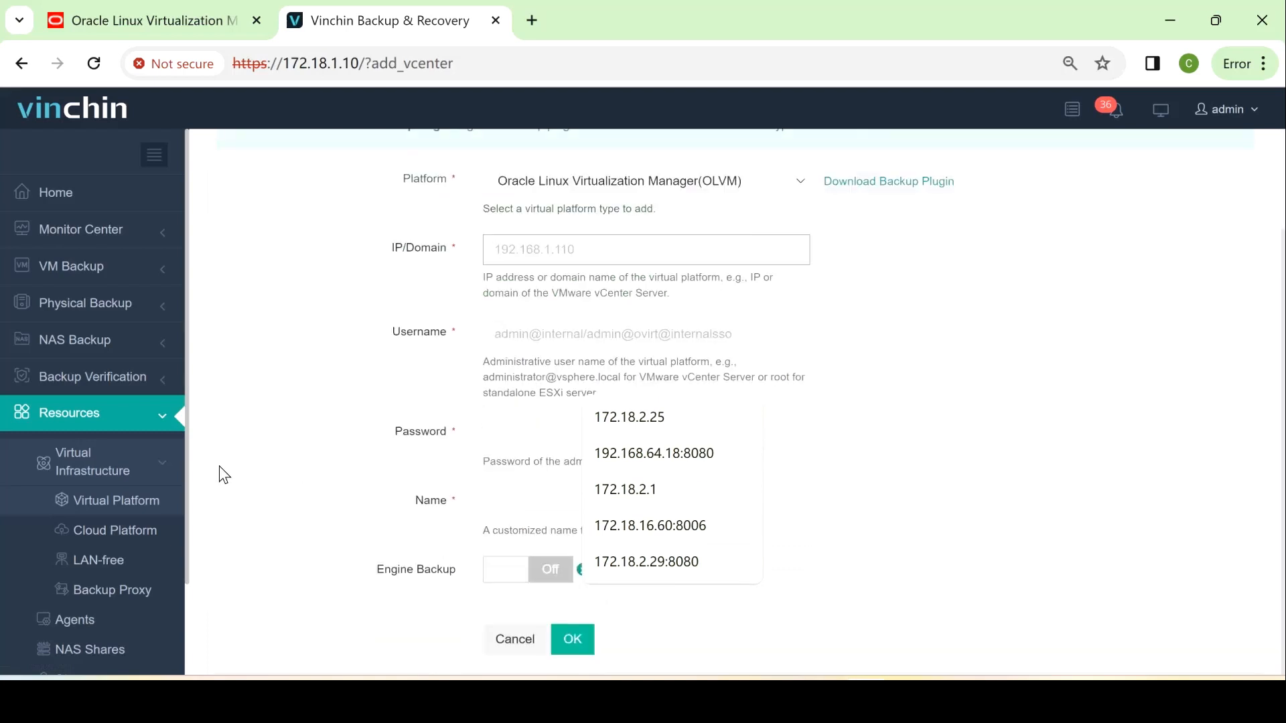
left_click(120, 424)
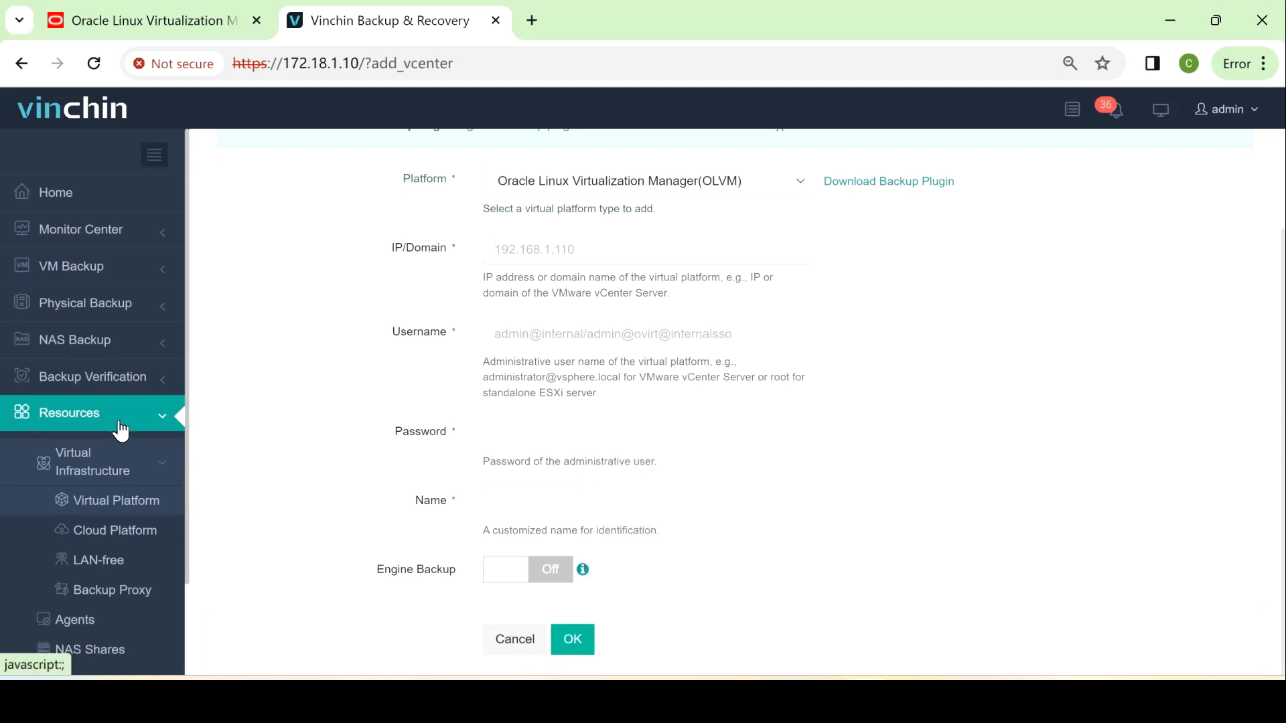
left_click(99, 275)
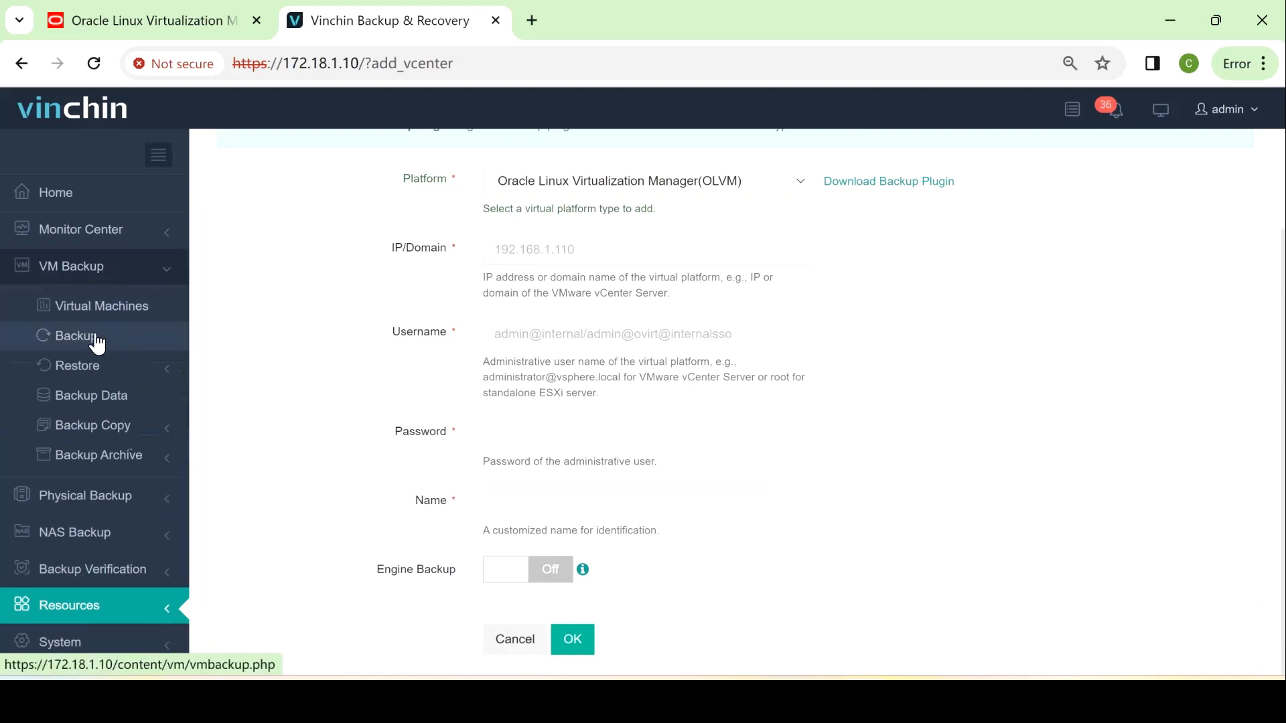
Start a new VM backup job and search host 172.18.2.1's VMs for 'bk'
left_click(78, 346)
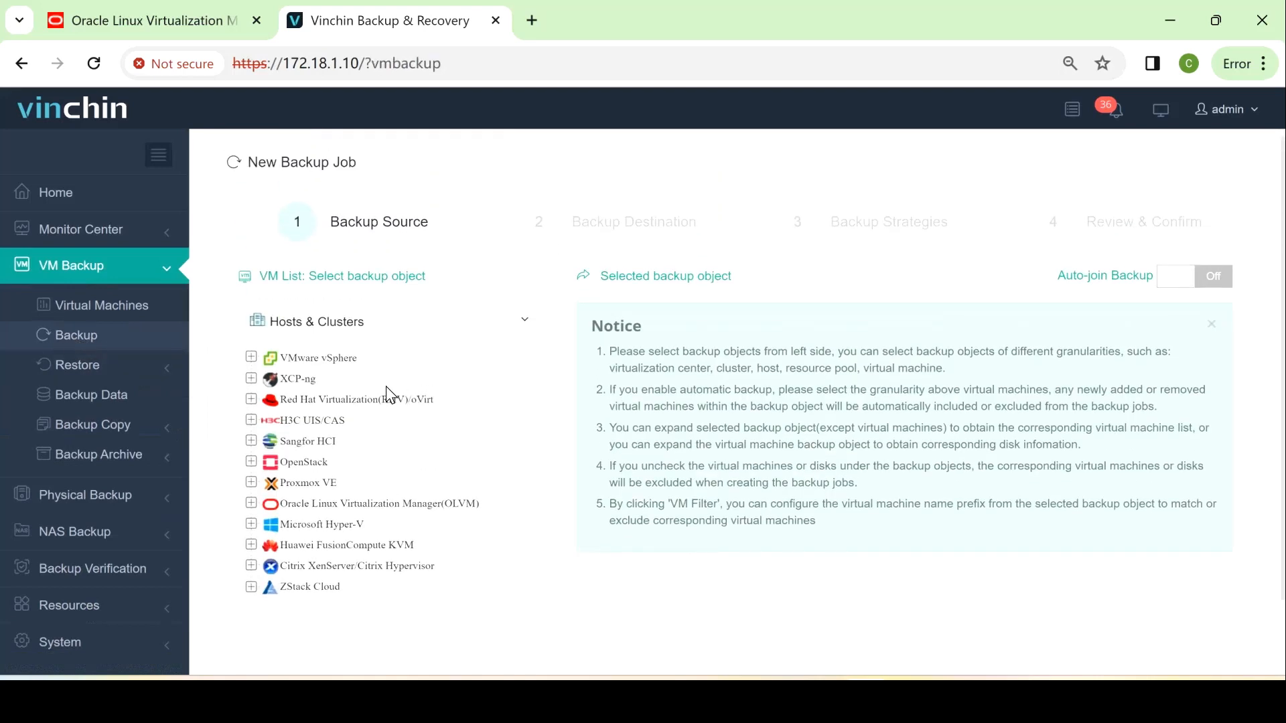
left_click(252, 357)
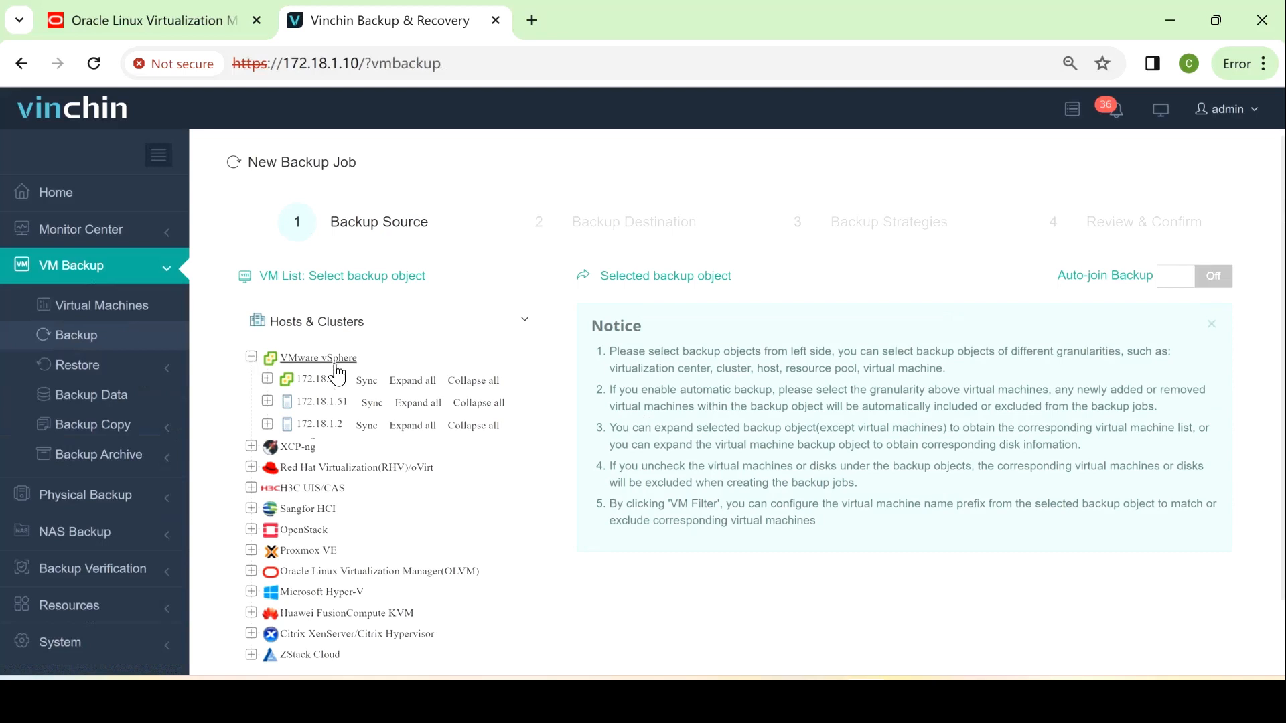
left_click(420, 379)
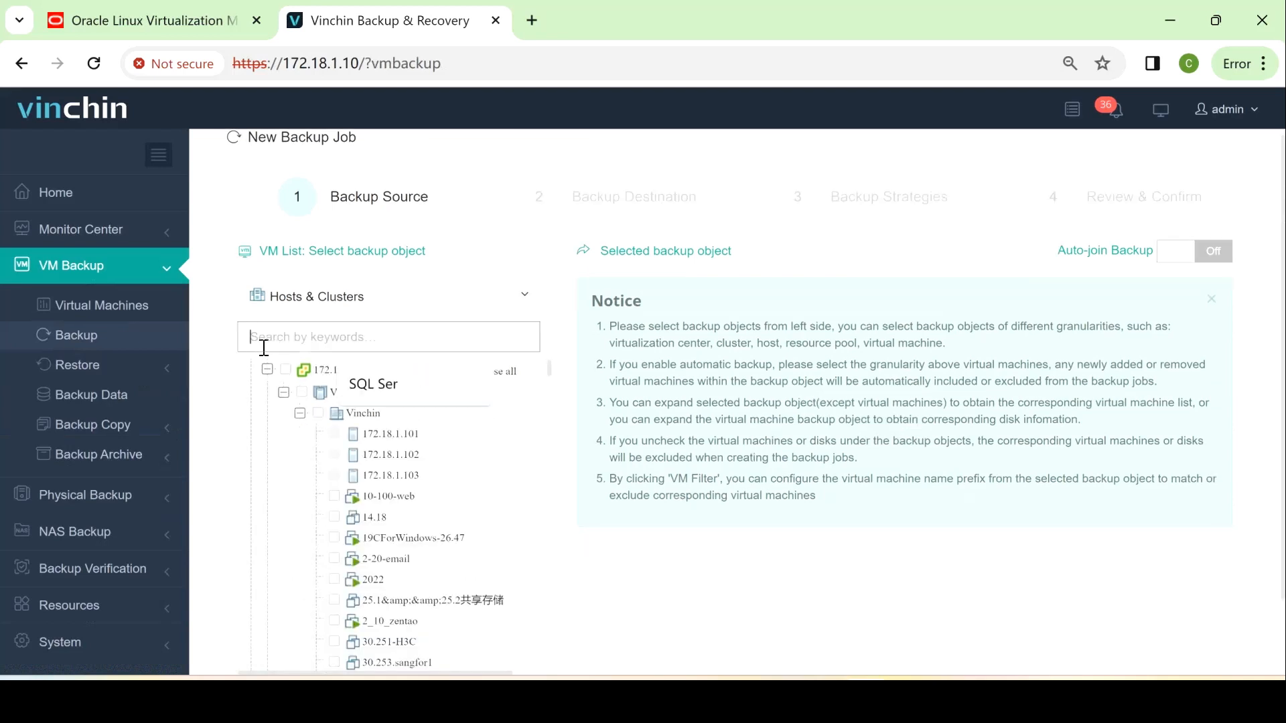
type("bk")
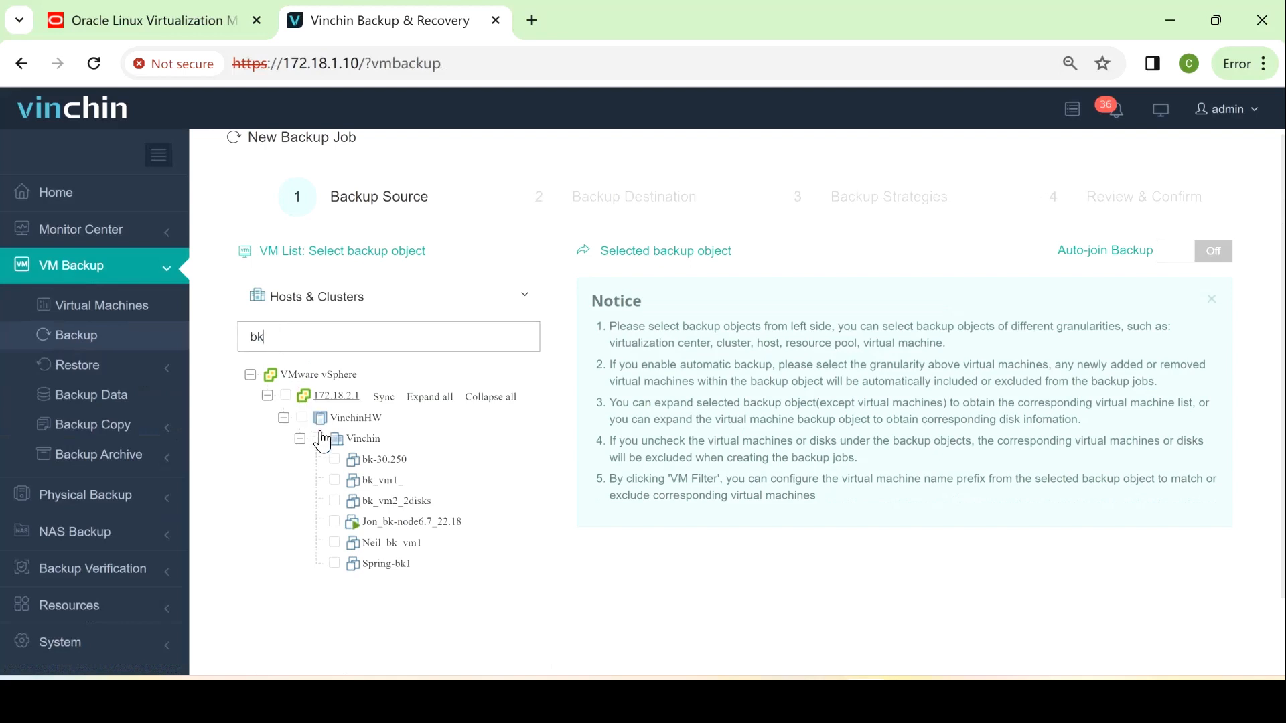
Keep only bk_vm1_ as the backup source, dropping bk_vm2_2disks, and continue to Backup Destination
left_click(333, 480)
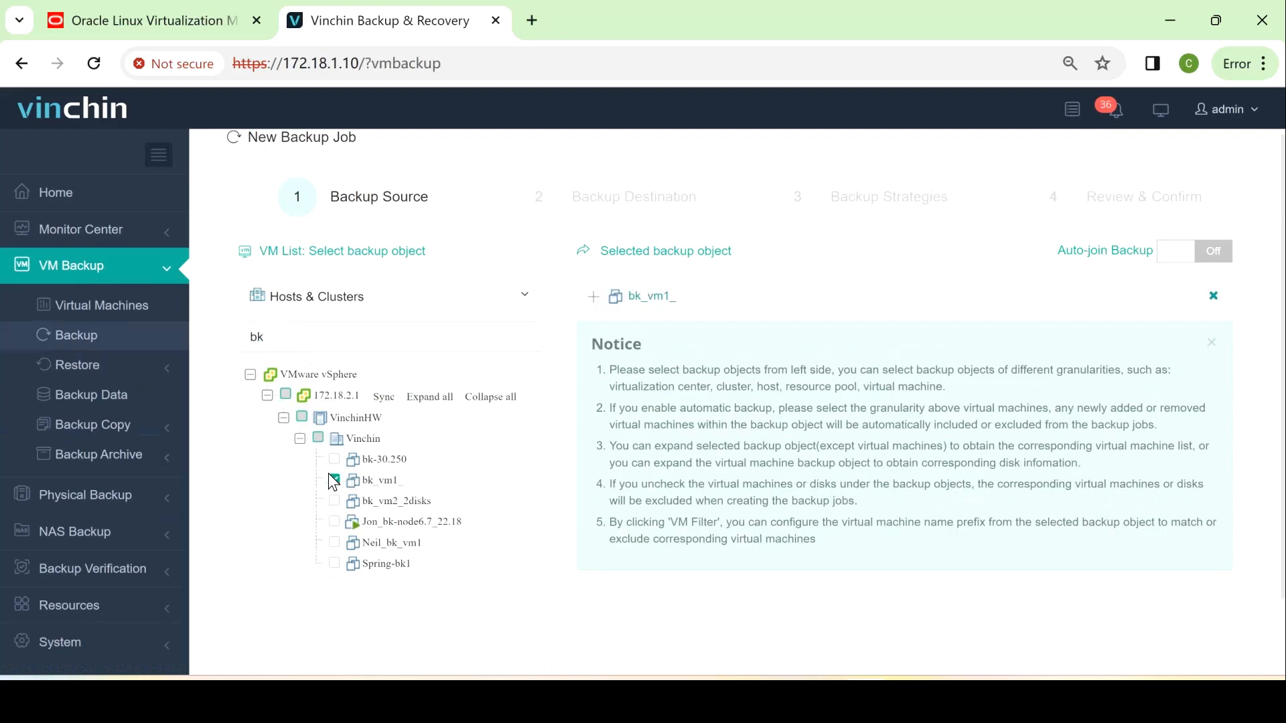
left_click(331, 502)
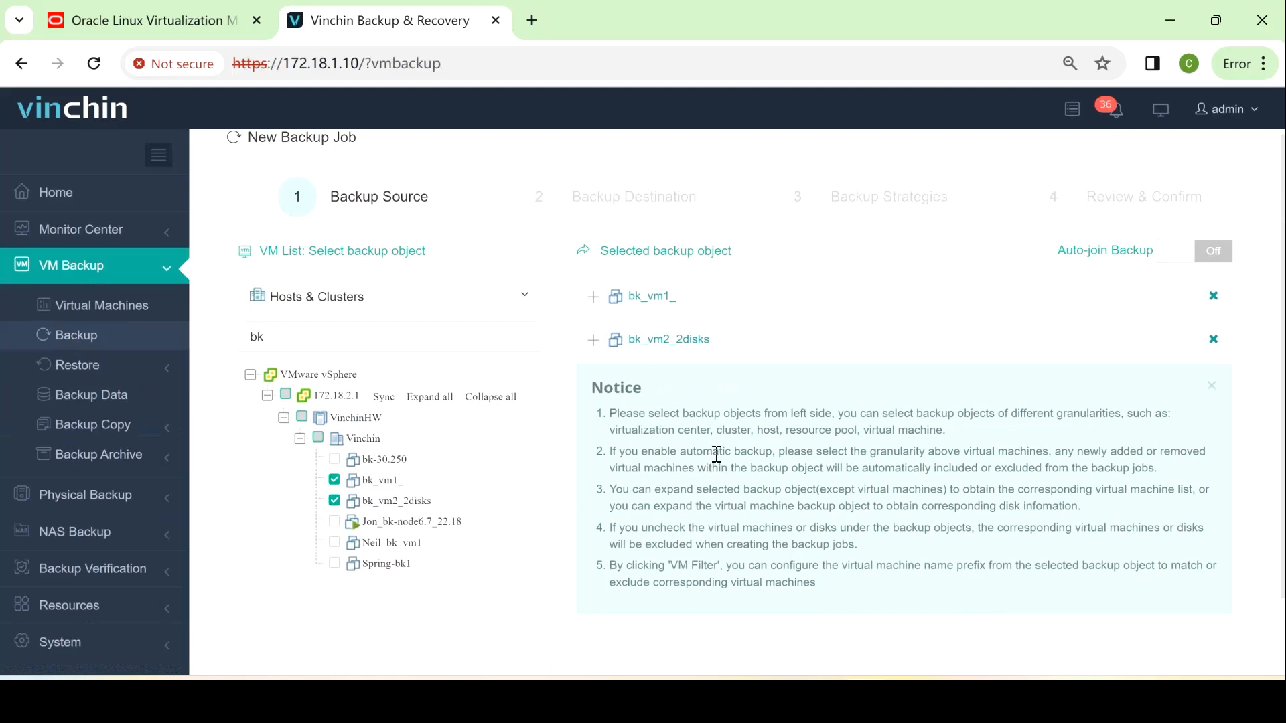
left_click(592, 343)
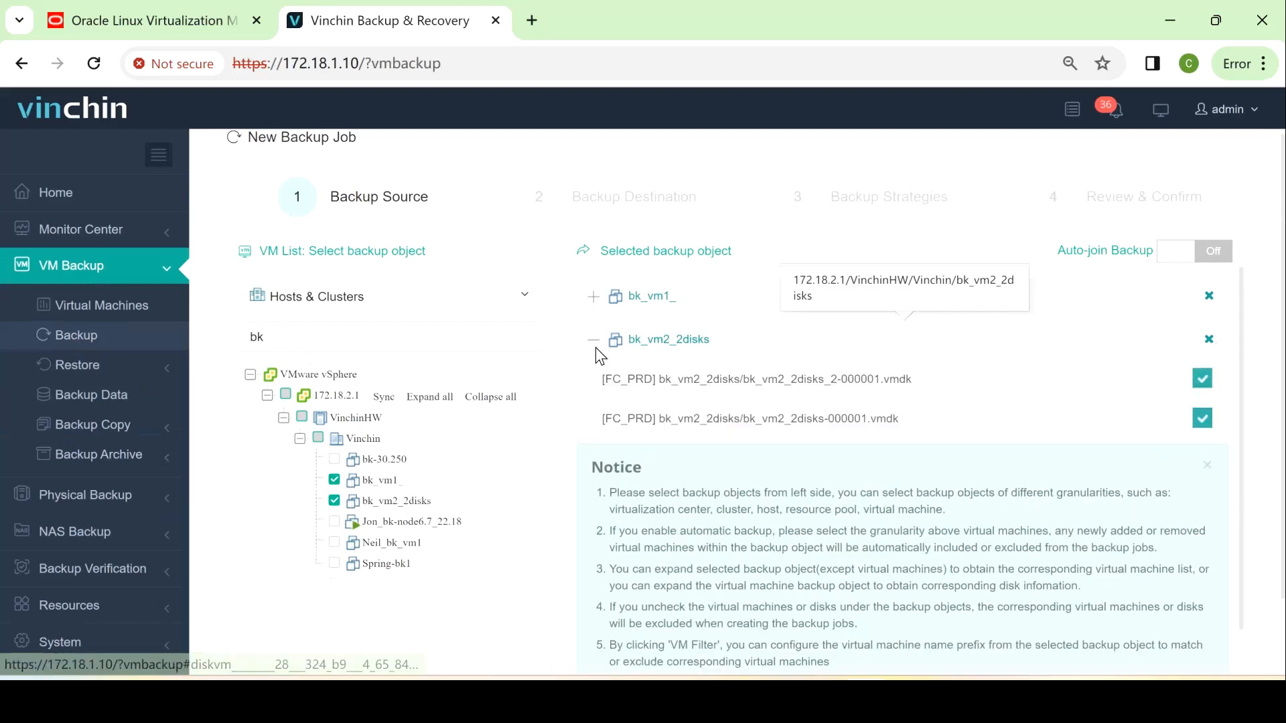
left_click(1201, 387)
left_click(1209, 339)
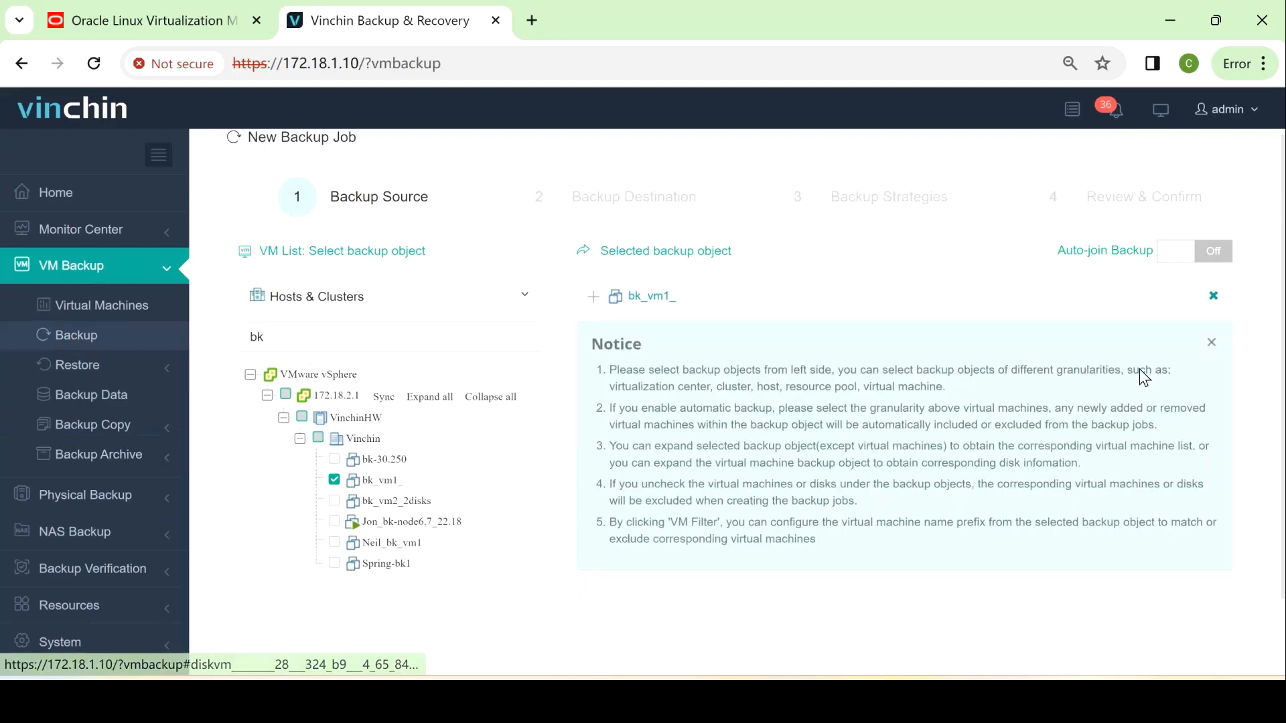
scroll(814, 604, "down", 2)
left_click(769, 630)
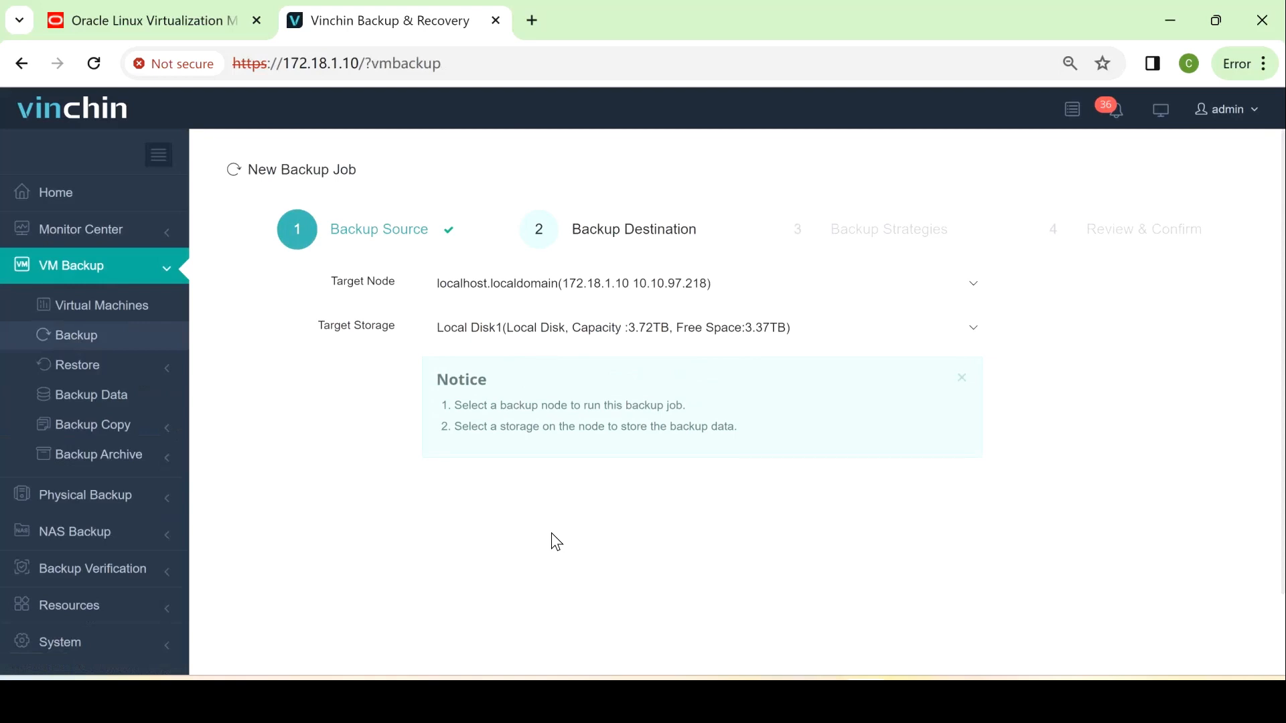
scroll(534, 510, "down", 2)
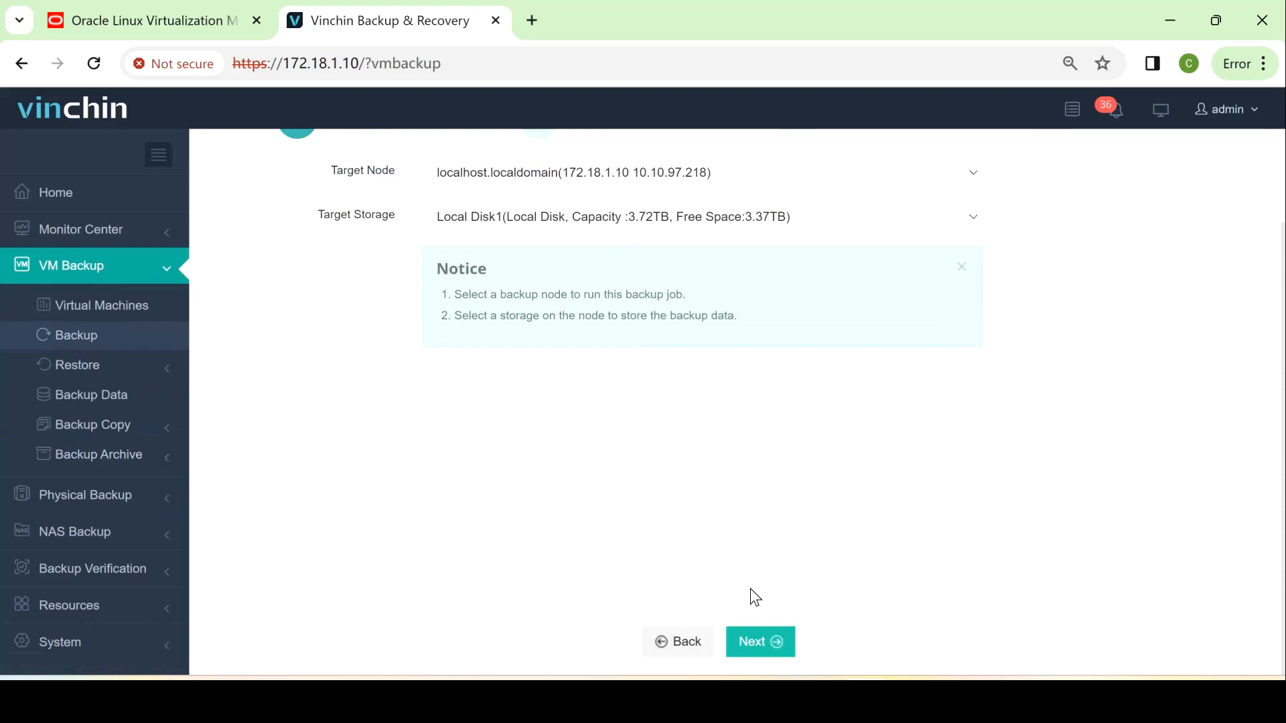
Keep 'Backup as scheduled' with Friday full and daily incremental backups at 12:18
left_click(764, 642)
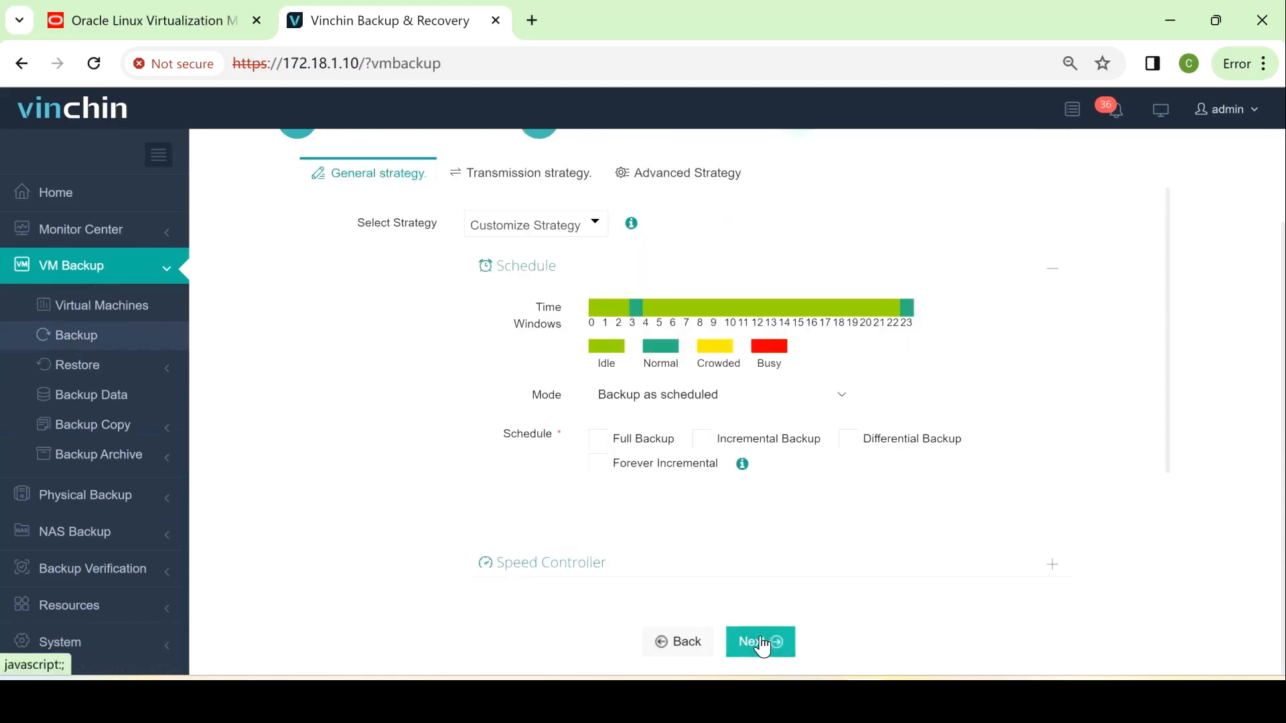
scroll(554, 494, "up", 1)
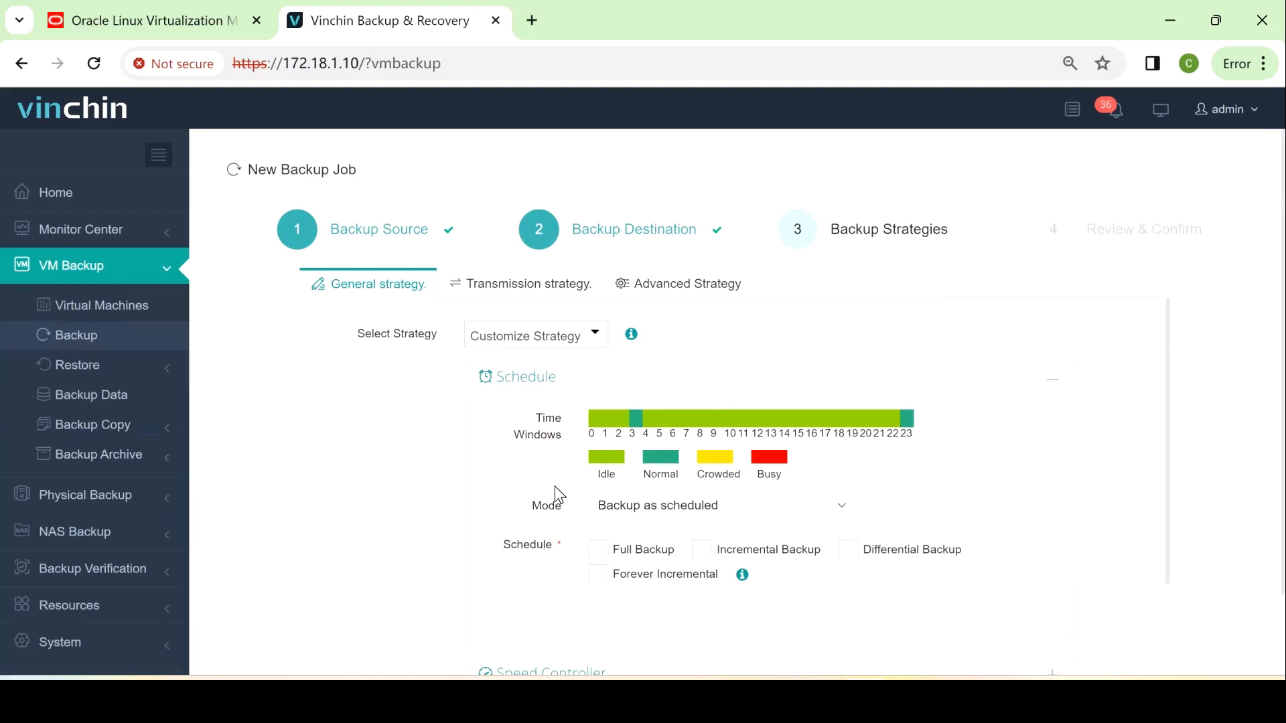
left_click(615, 509)
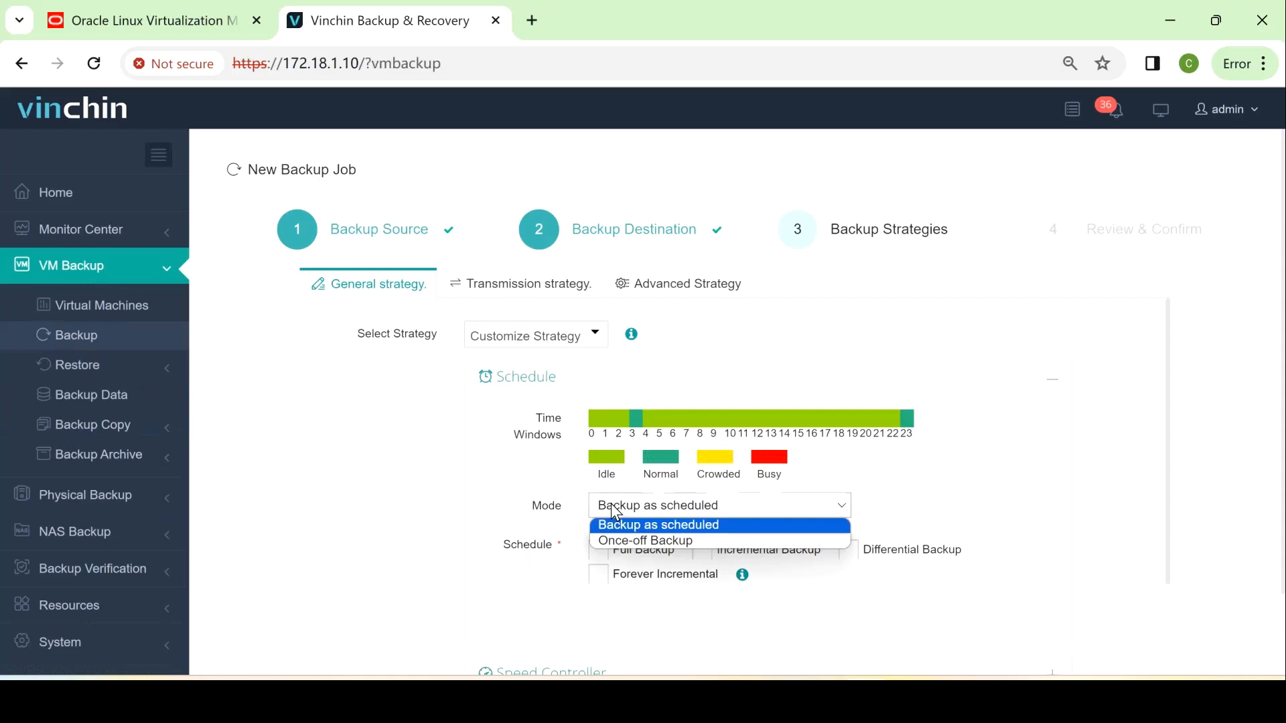
left_click(613, 507)
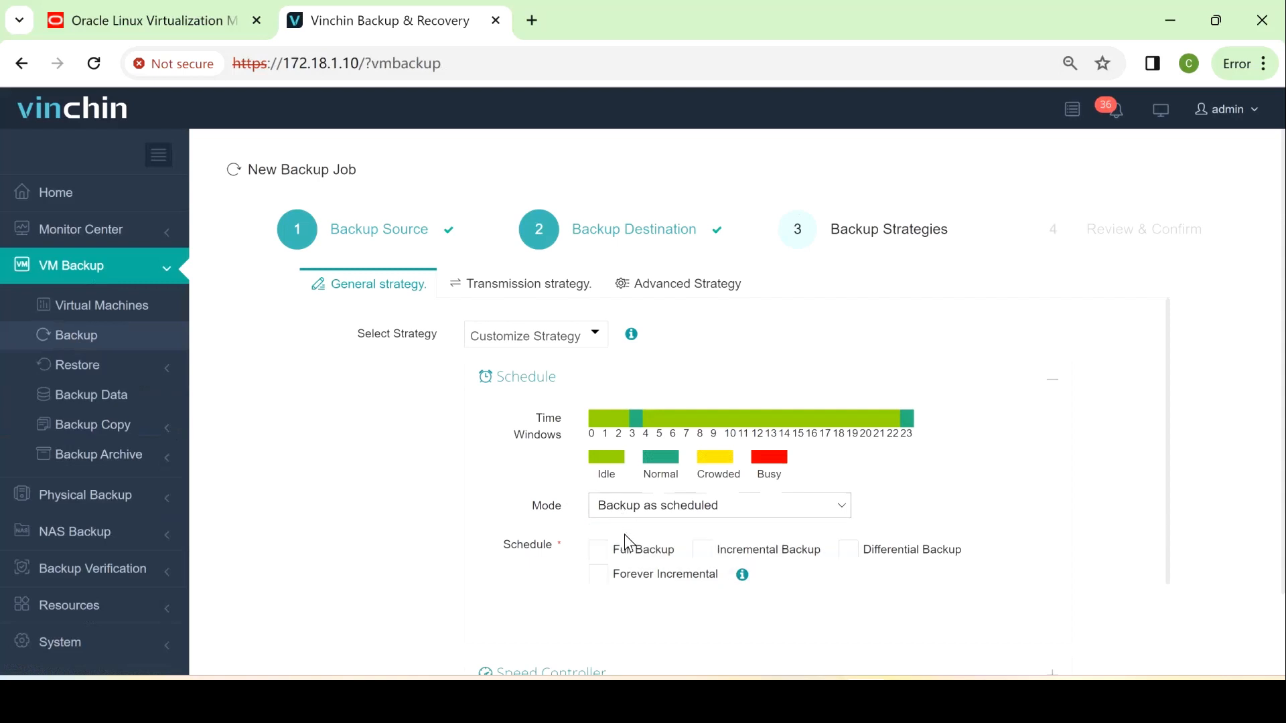
scroll(564, 539, "down", 1)
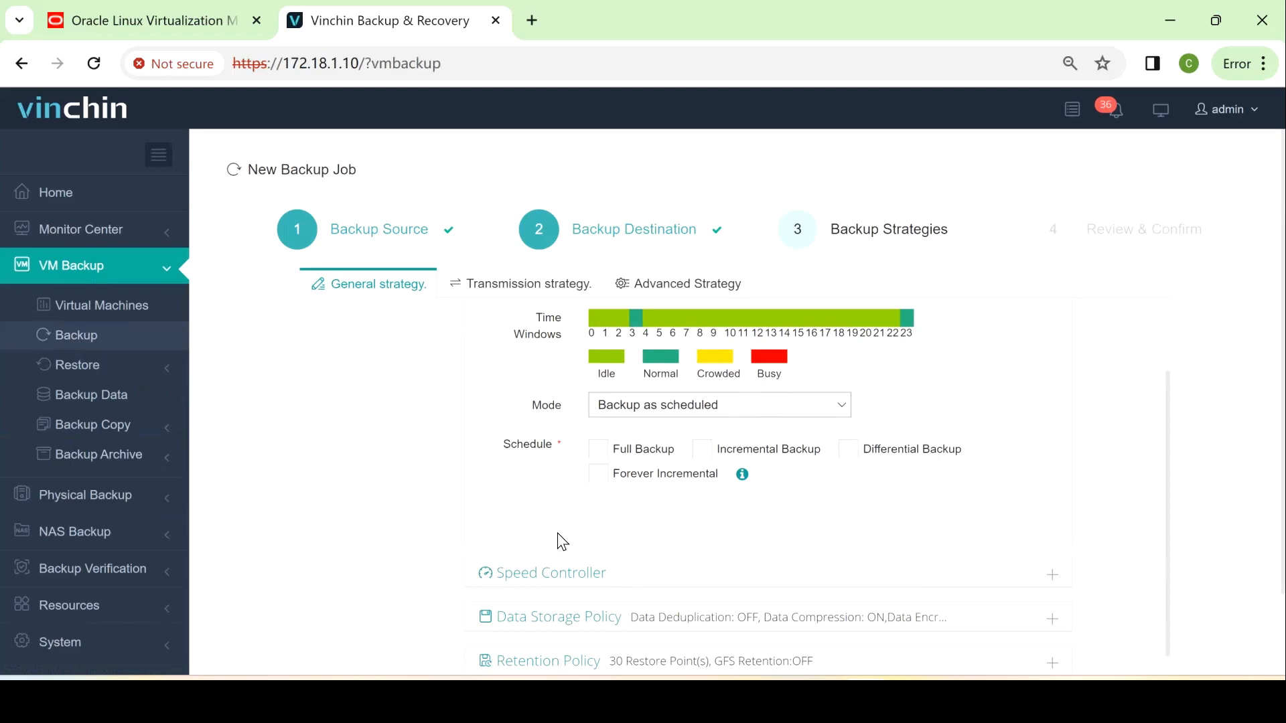
left_click(613, 448)
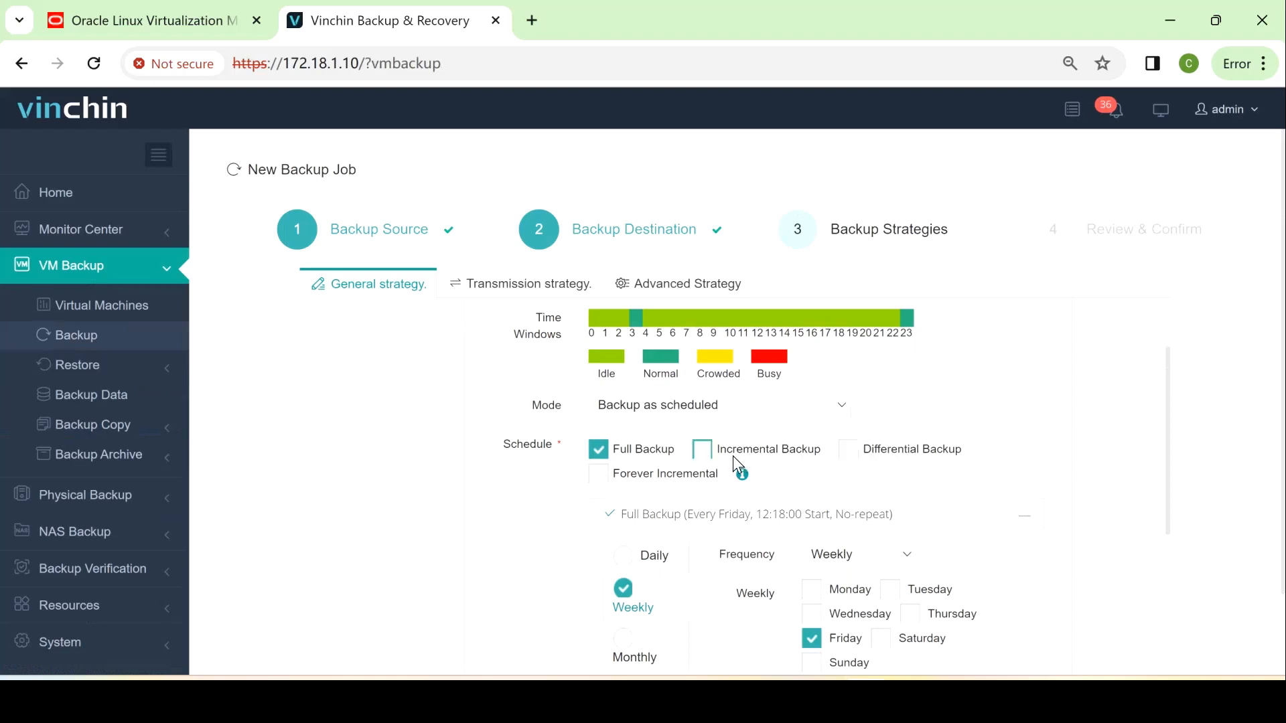
left_click(725, 454)
scroll(729, 458, "down", 2)
scroll(370, 462, "down", 4)
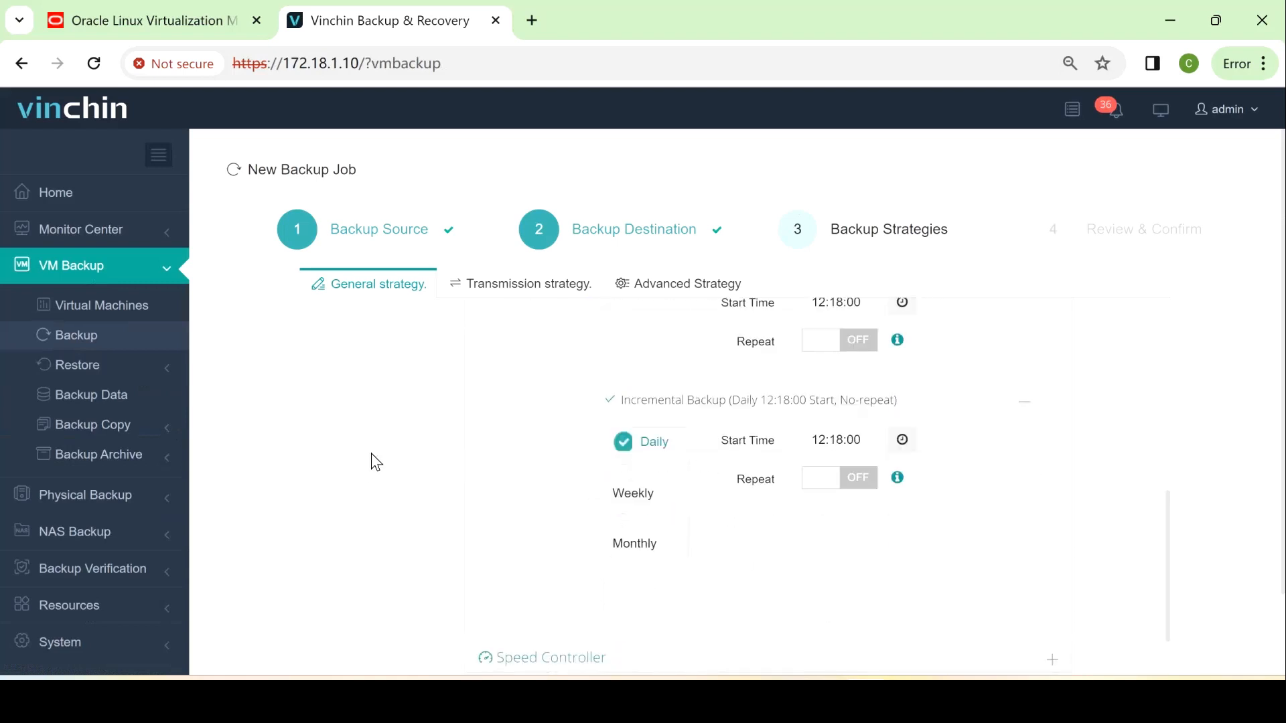
left_click(524, 562)
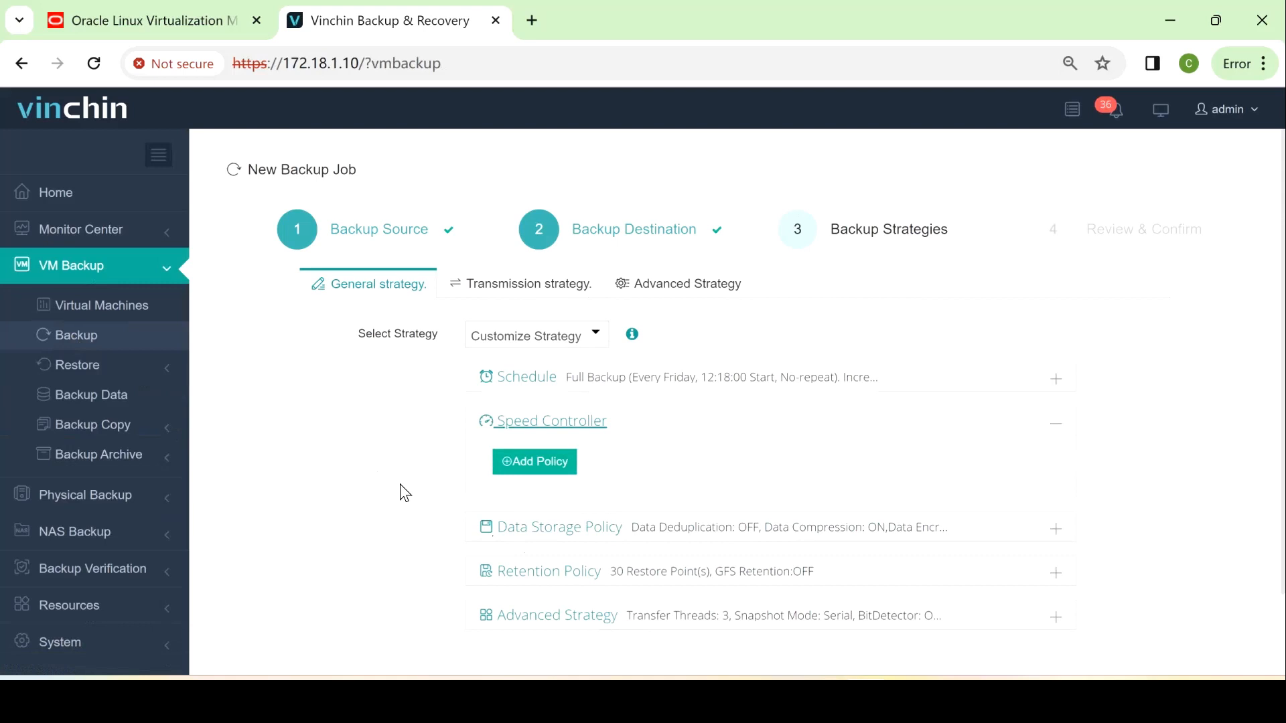
Leave deduplication, compression and encryption all off in the Data Storage Policy
left_click(559, 536)
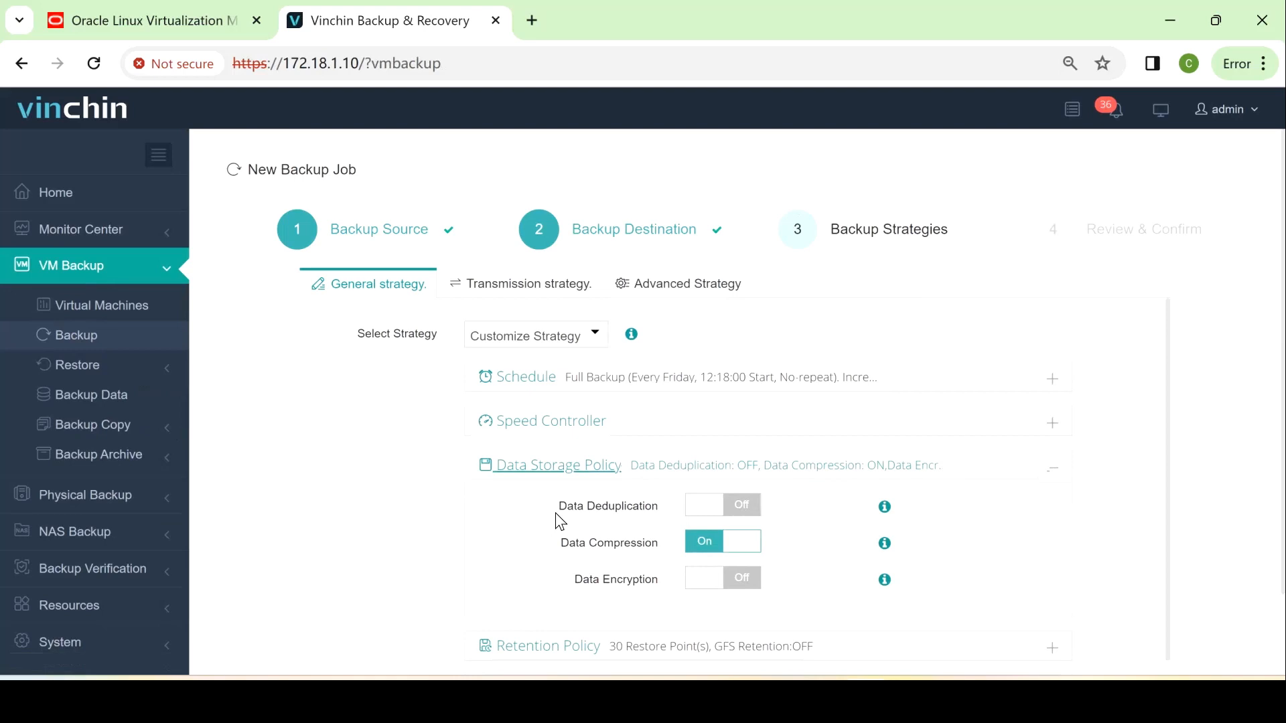
left_click(742, 509)
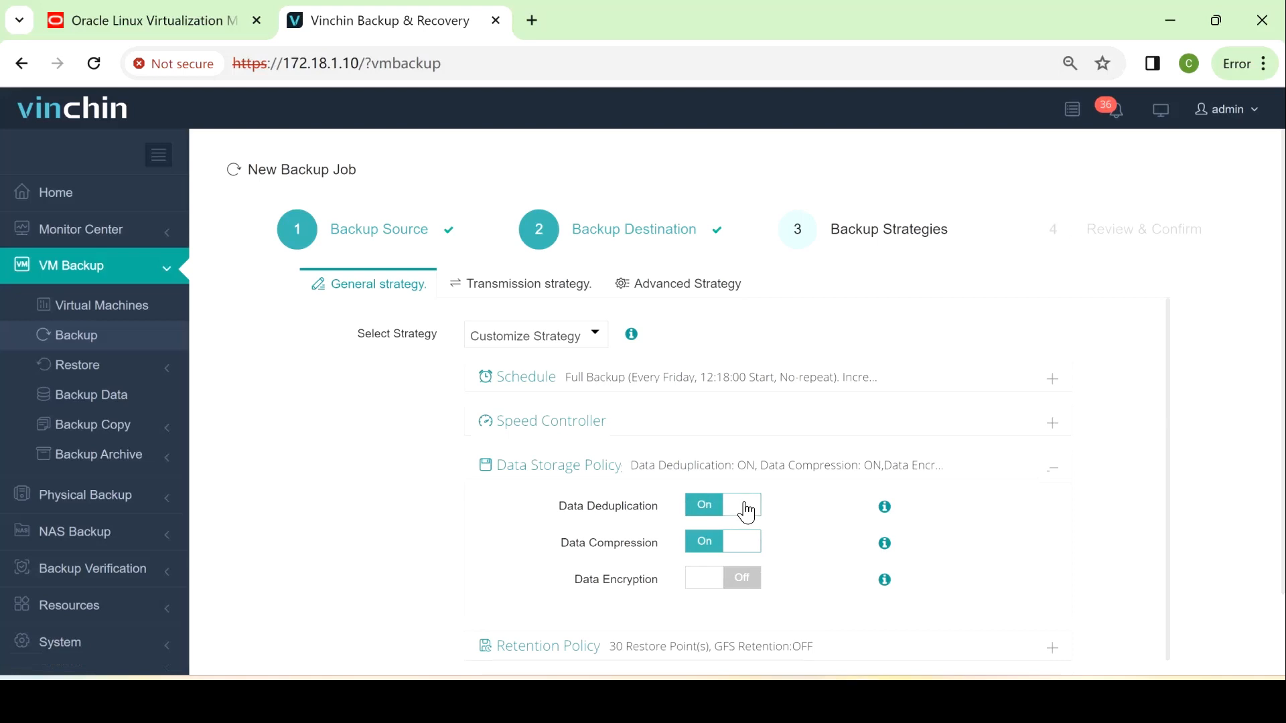
left_click(744, 580)
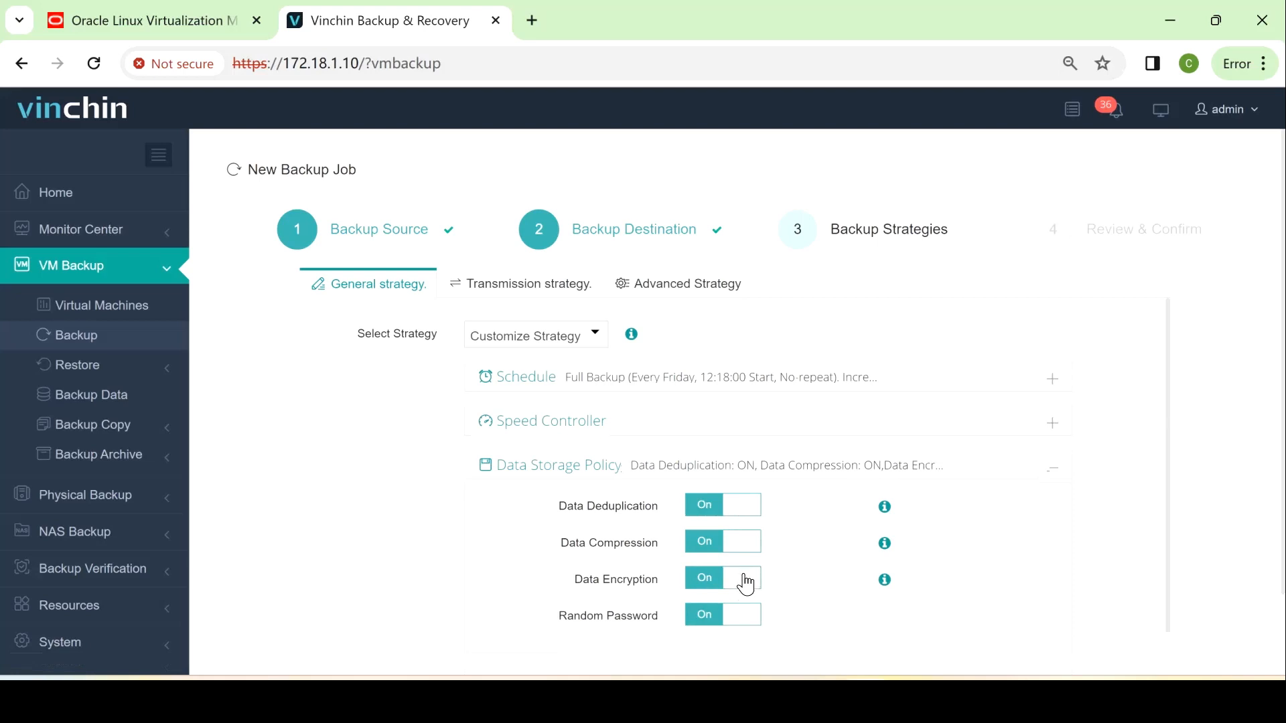
left_click(745, 580)
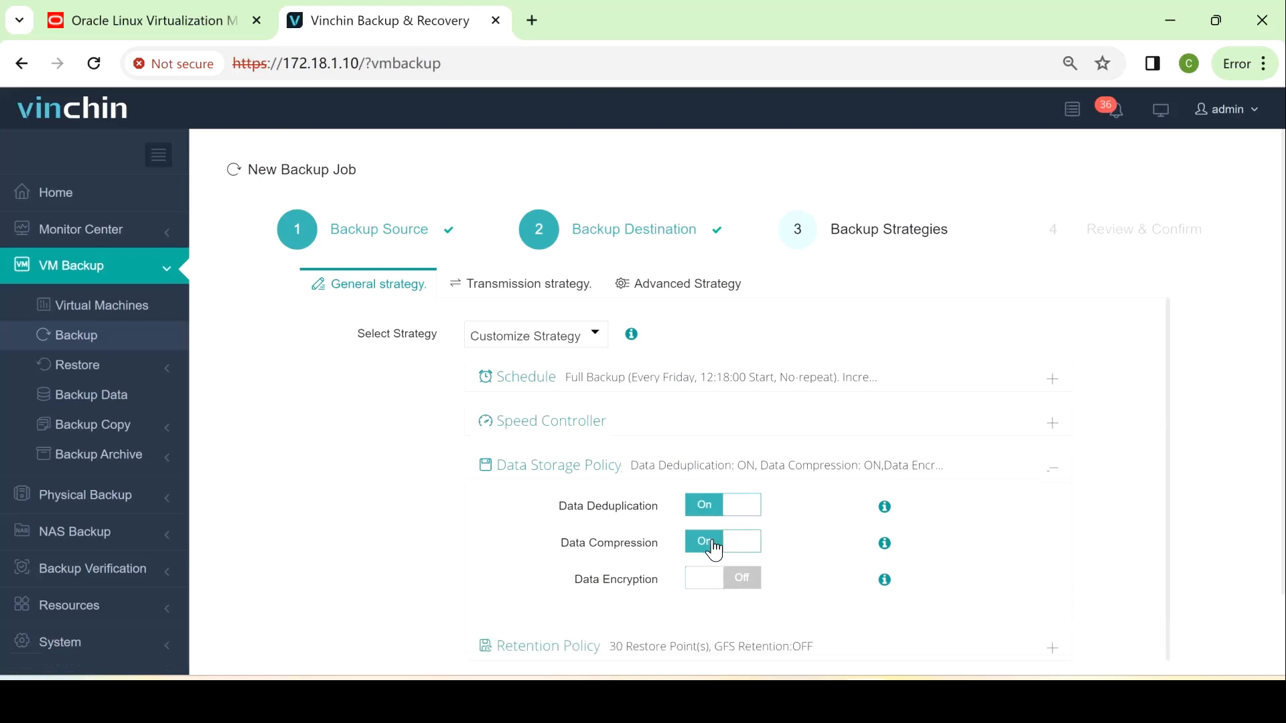
left_click(714, 548)
left_click(706, 507)
scroll(649, 521, "down", 1)
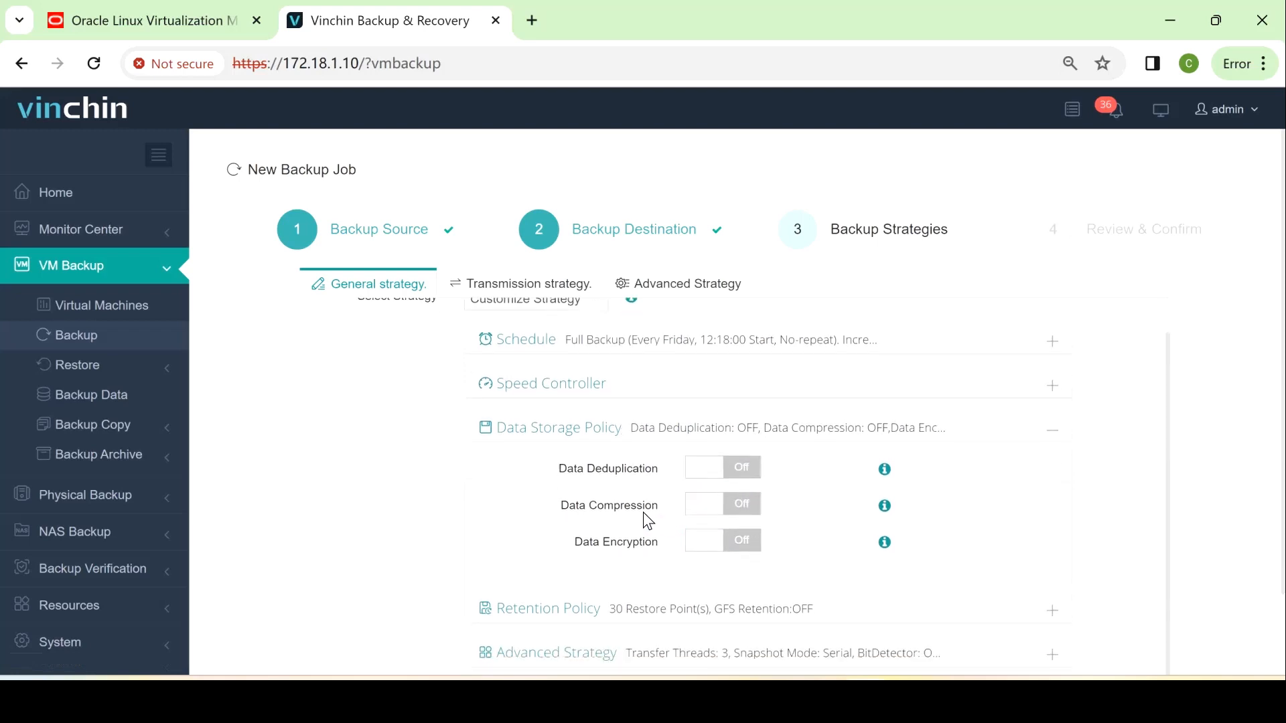
left_click(537, 610)
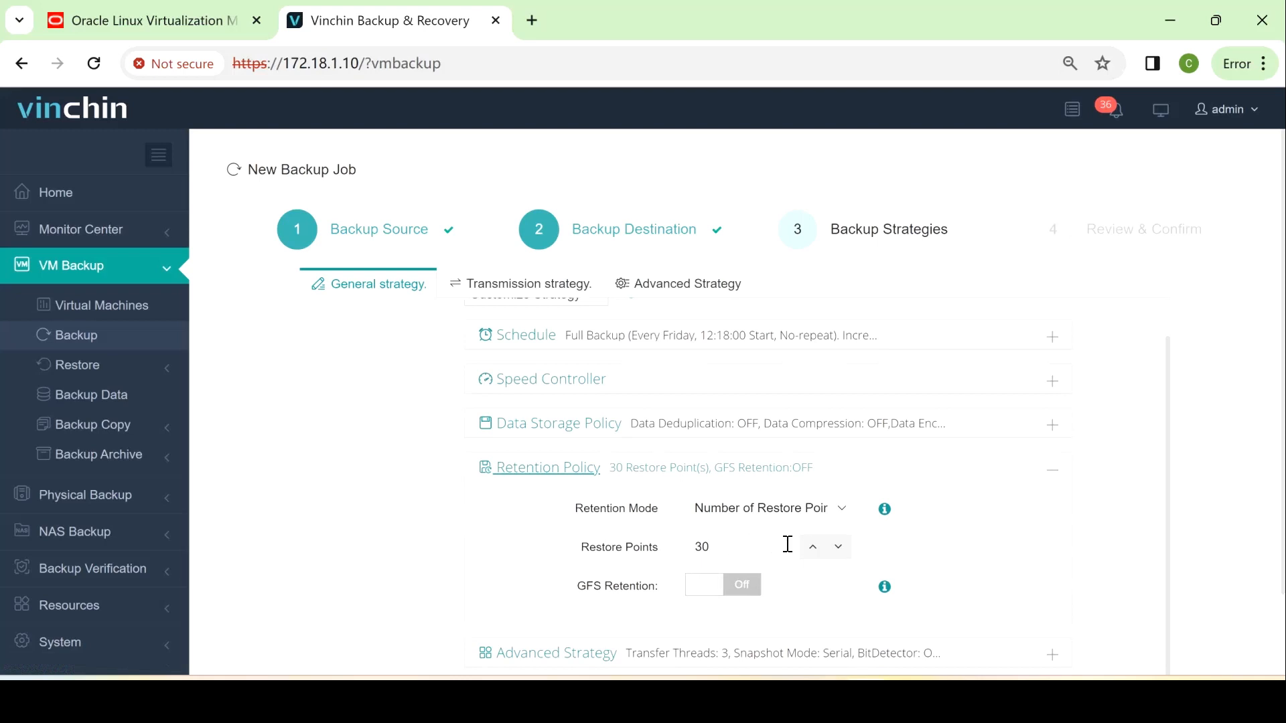
Keep retention at 30 restore points with GFS retention turned off
left_click(774, 516)
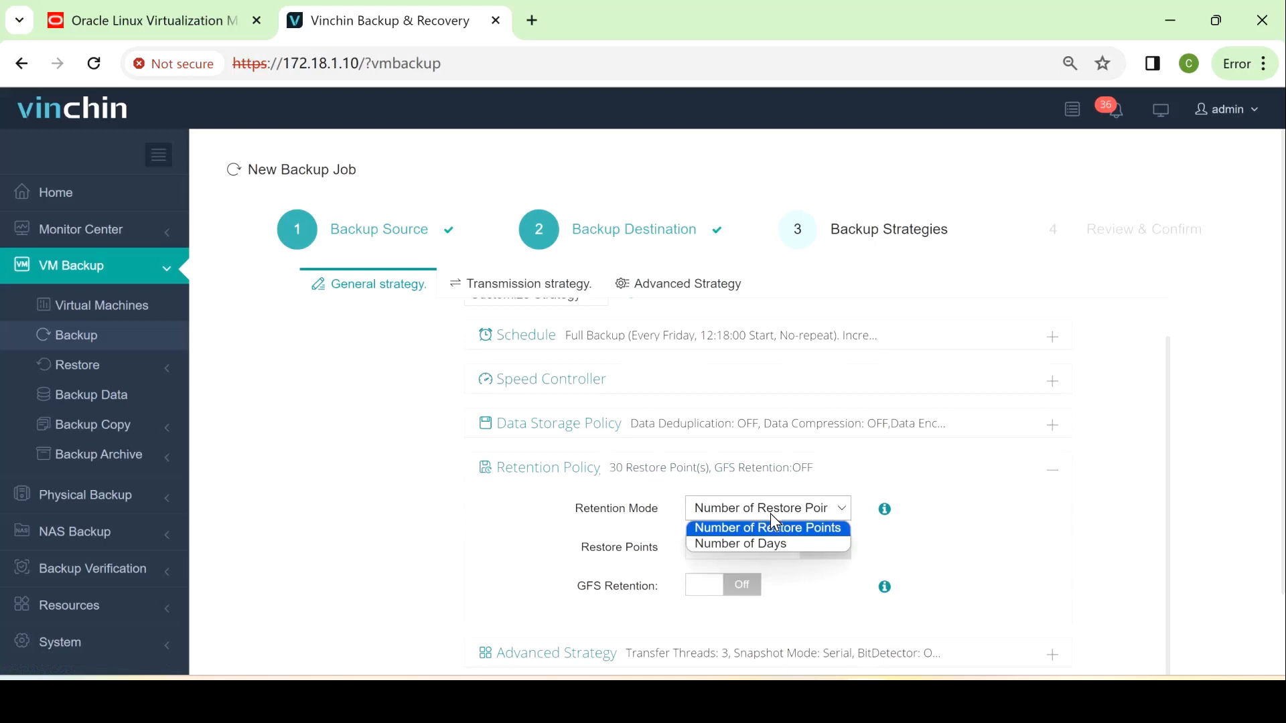
left_click(771, 514)
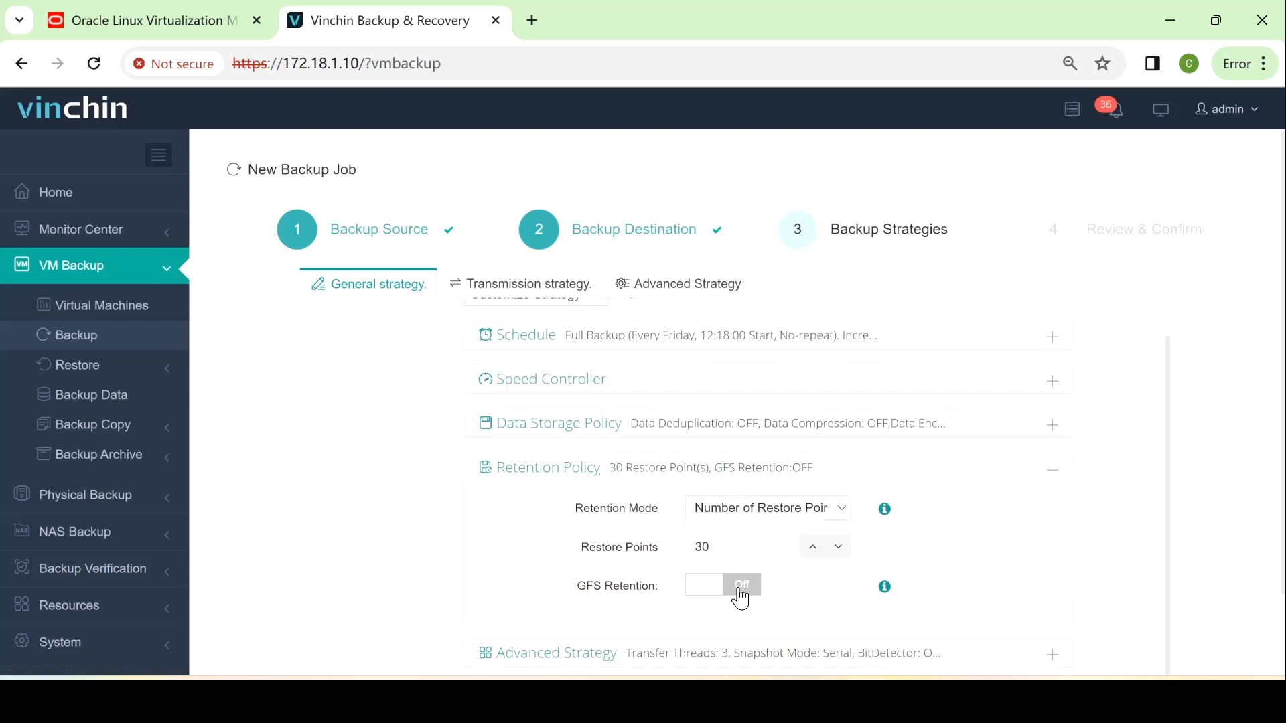
left_click(741, 587)
scroll(741, 594, "down", 4)
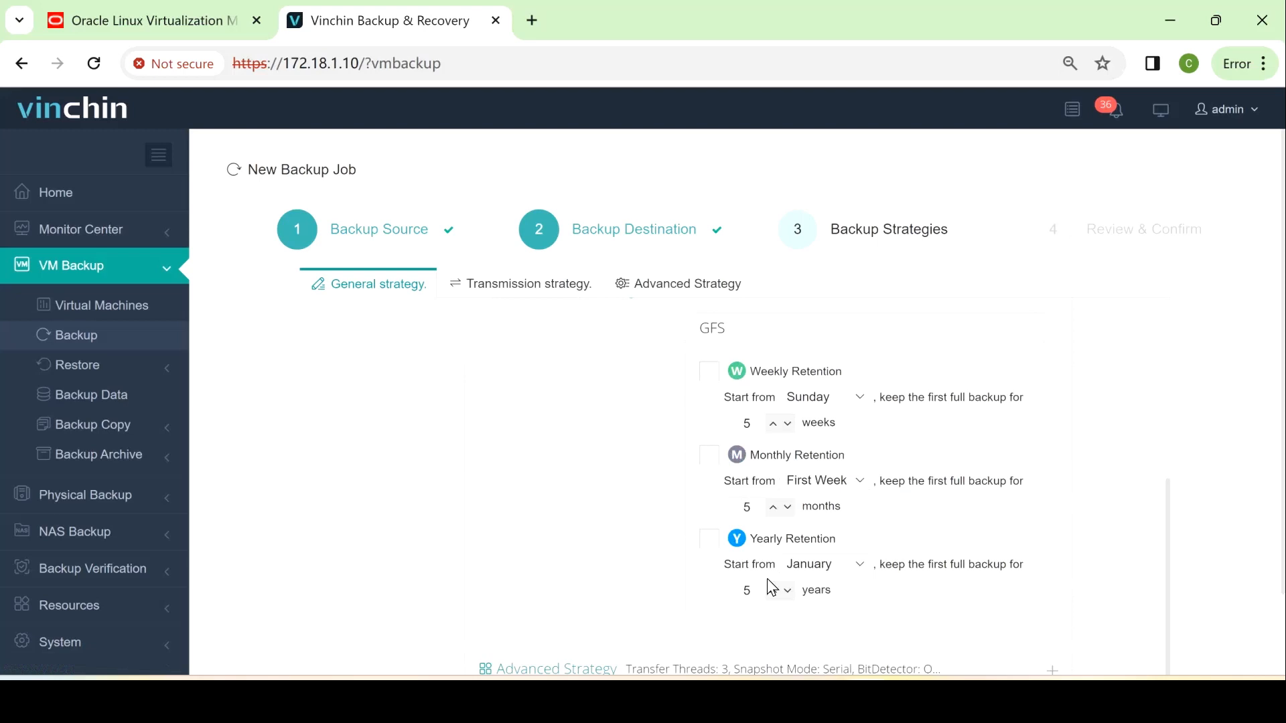
scroll(661, 520, "up", 3)
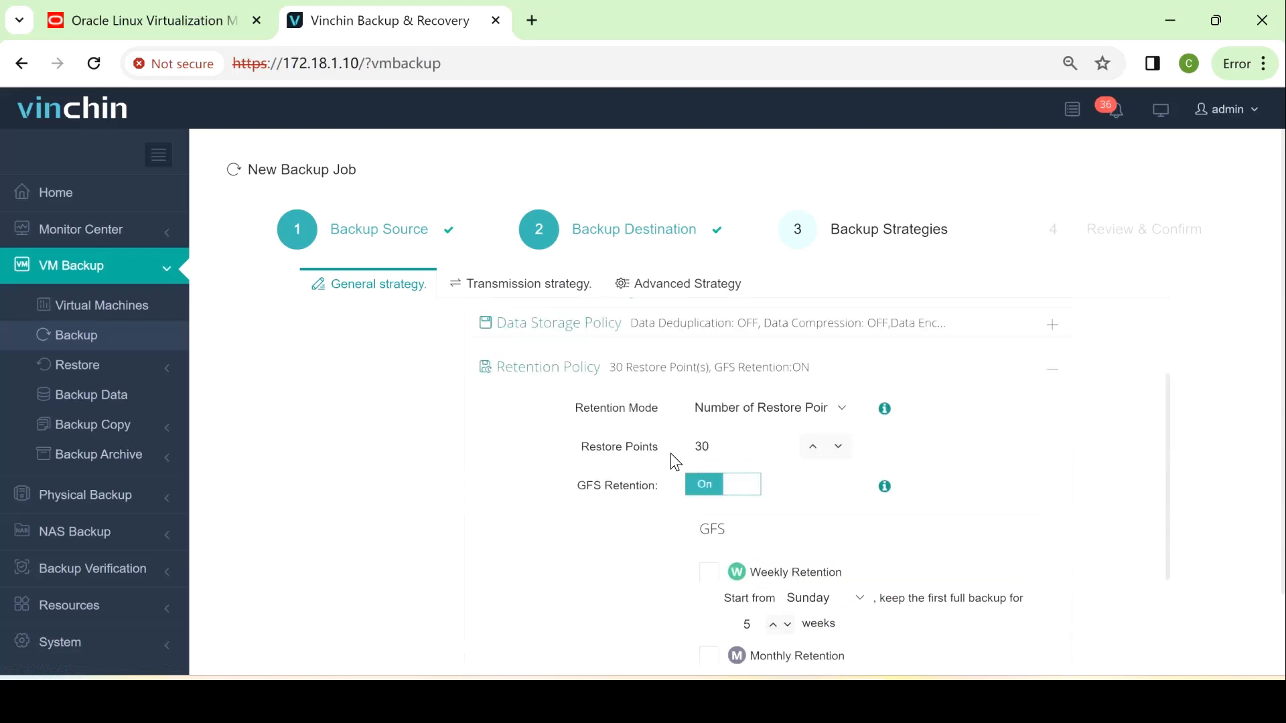
left_click(737, 491)
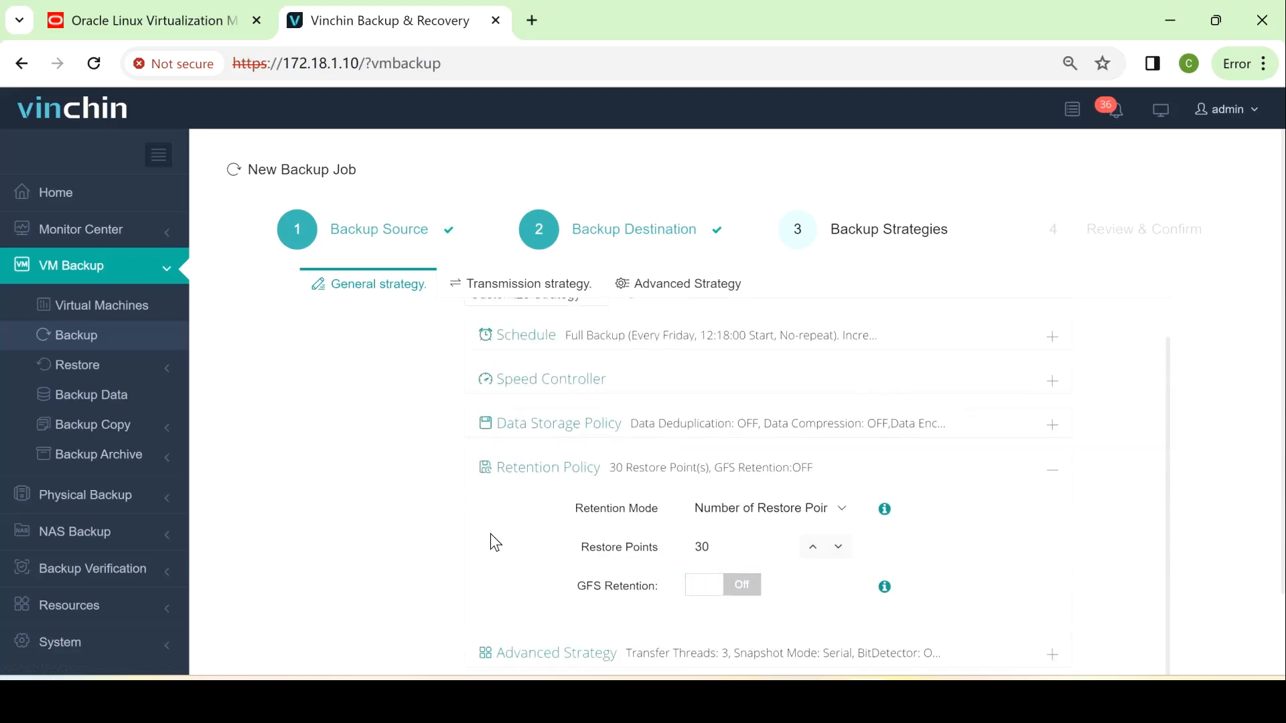
scroll(509, 539, "down", 3)
left_click(556, 544)
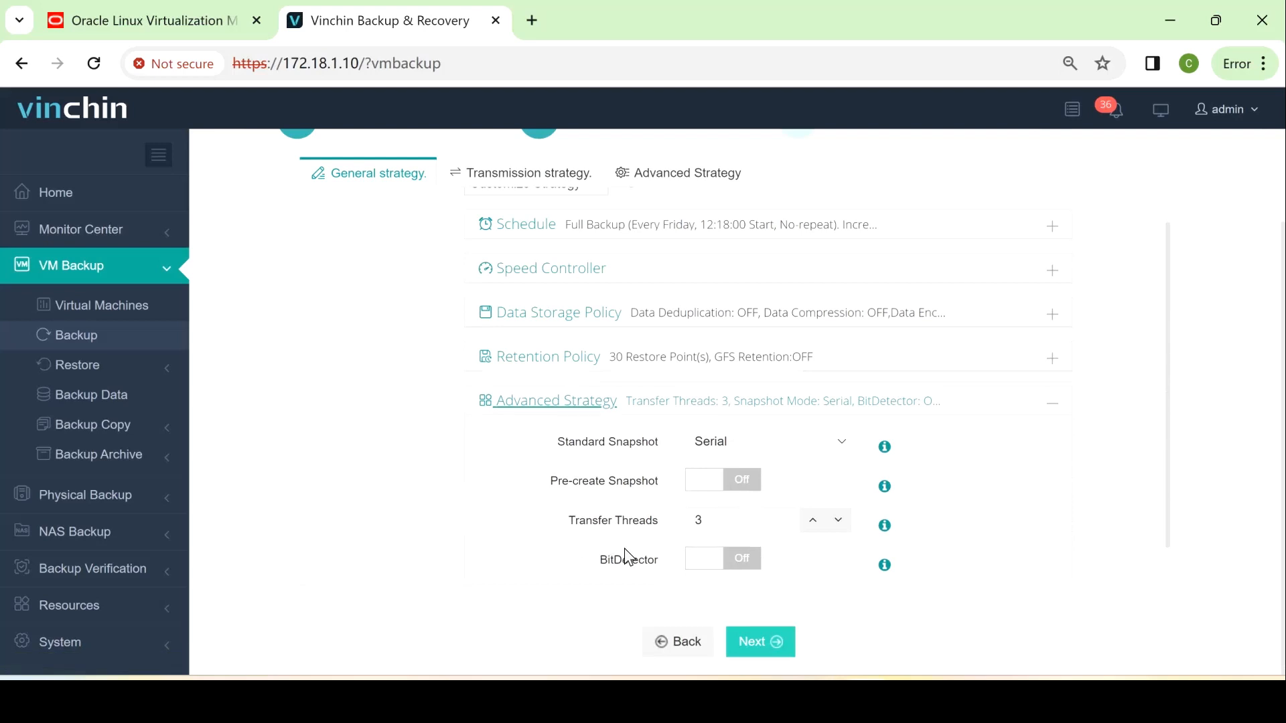
Turn on BitDetector, keep HOTADD transfer with backup proxy off, and proceed to Review & Confirm
left_click(748, 571)
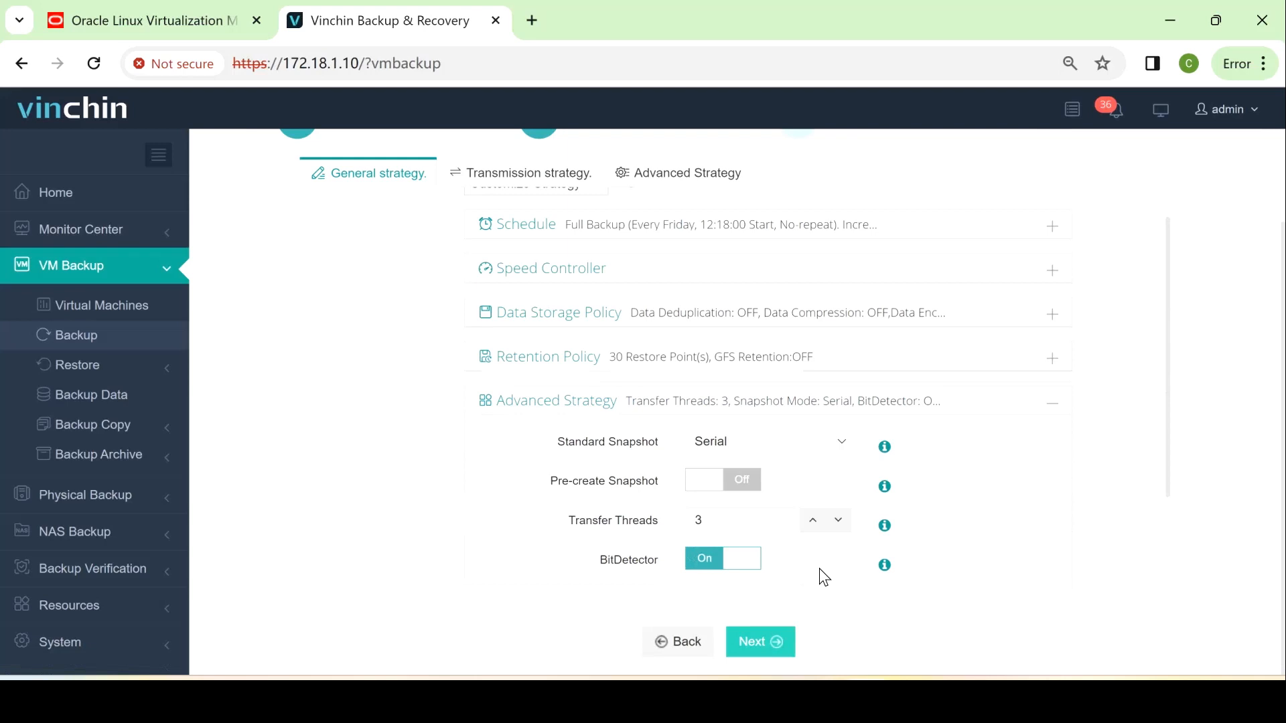
scroll(812, 576, "up", 1)
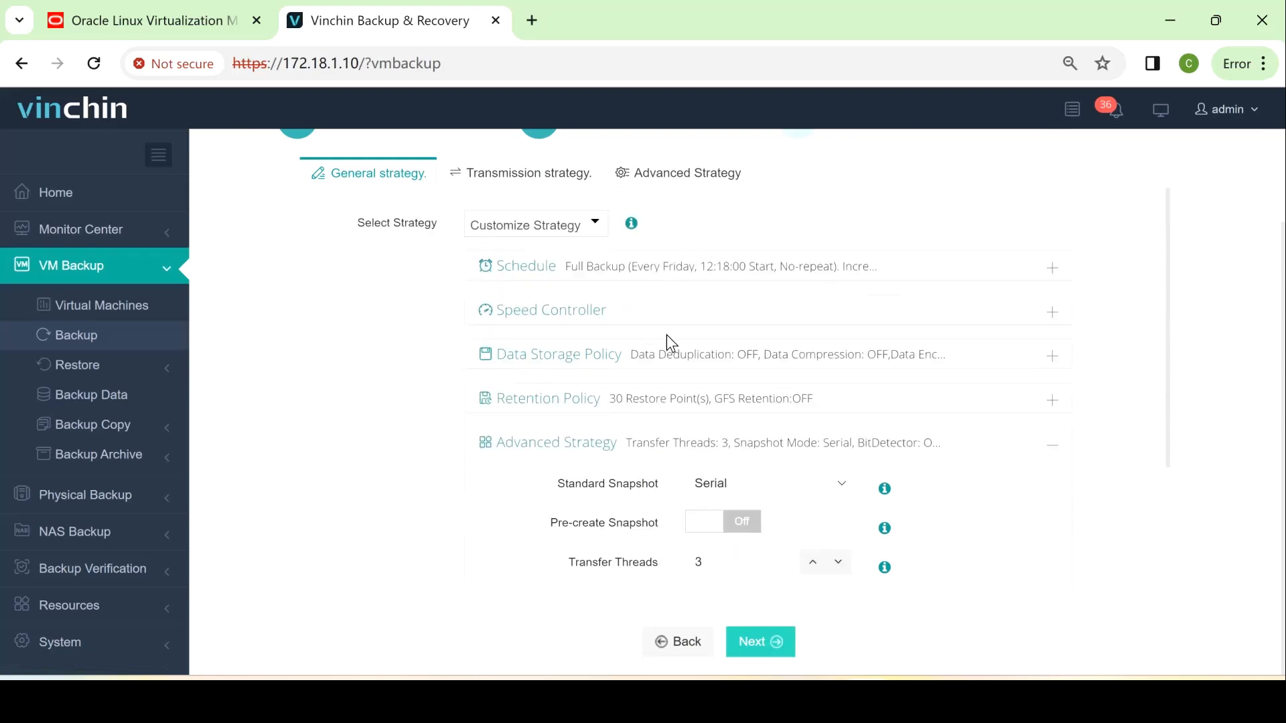
left_click(519, 188)
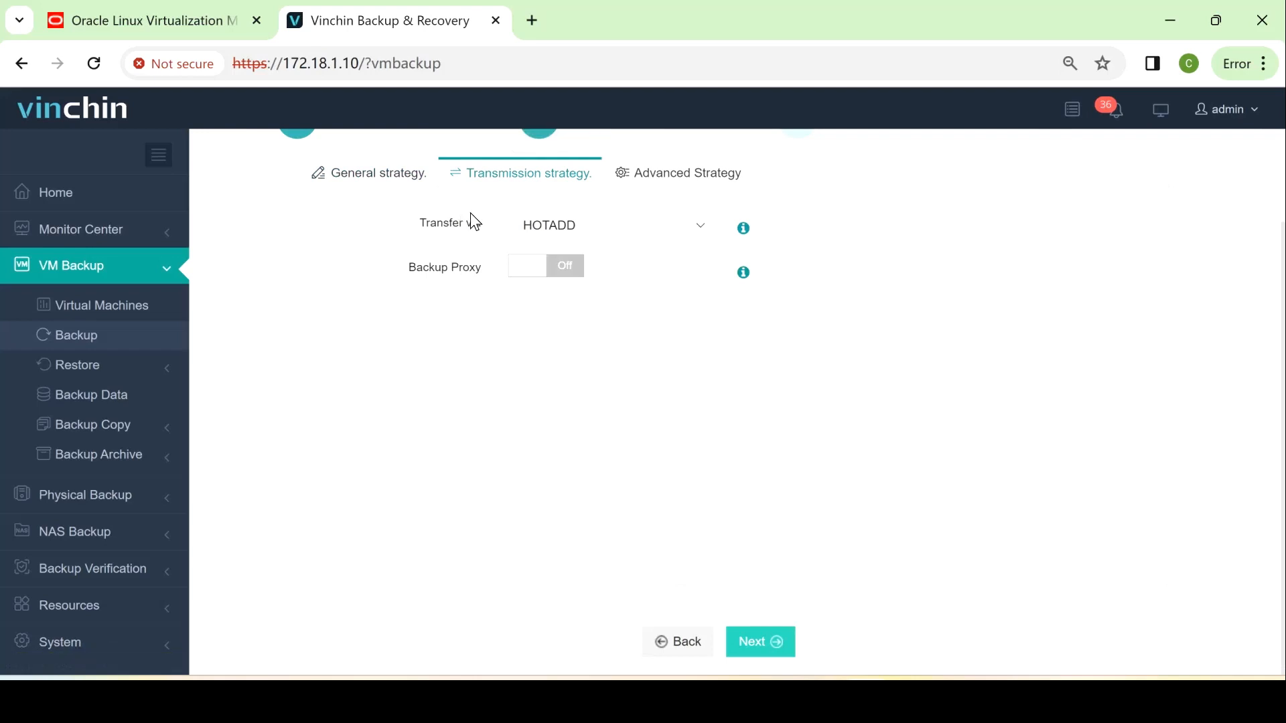
left_click(700, 227)
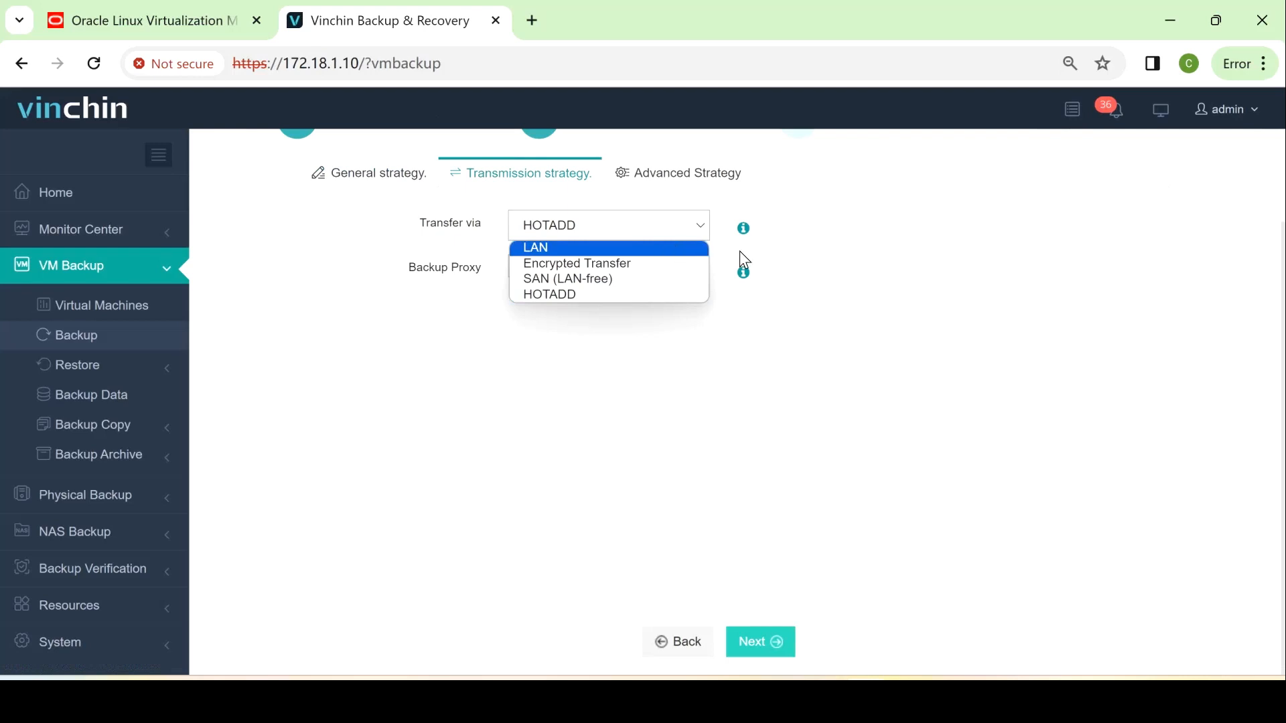
left_click(737, 395)
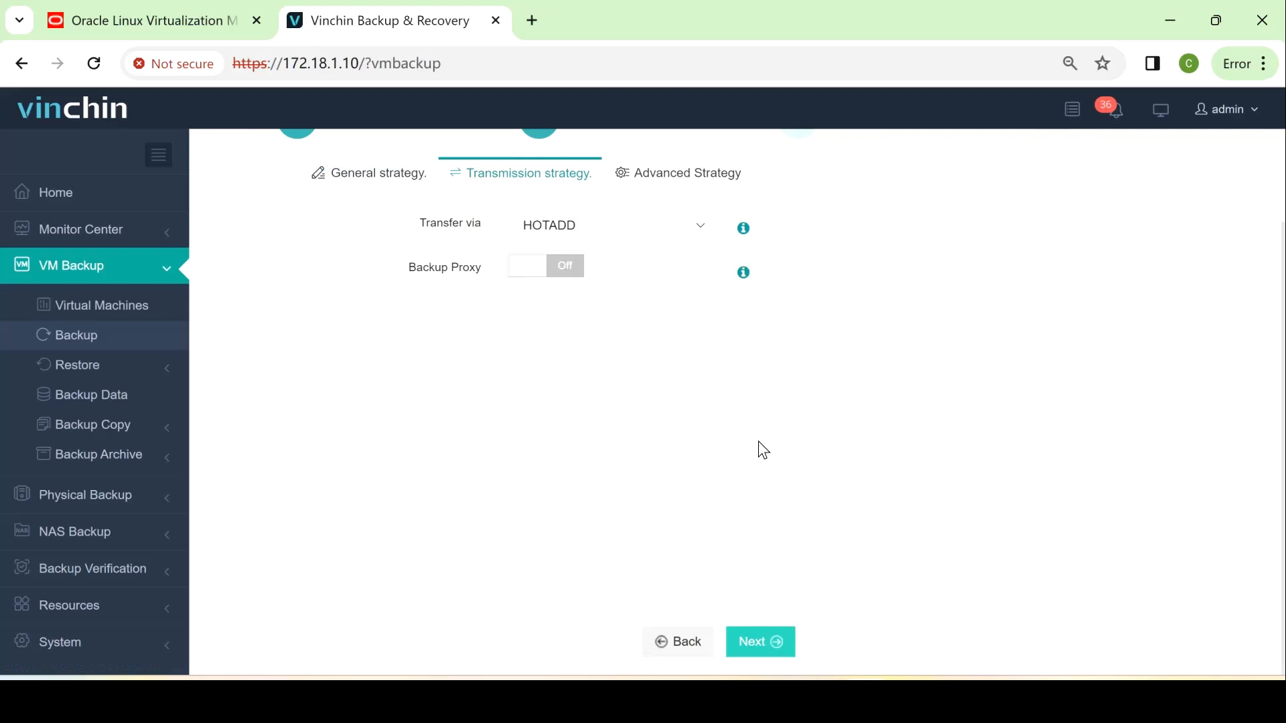
left_click(777, 645)
Review the job summary and submit it, creating VMware vSphere Backup27
scroll(562, 524, "up", 2)
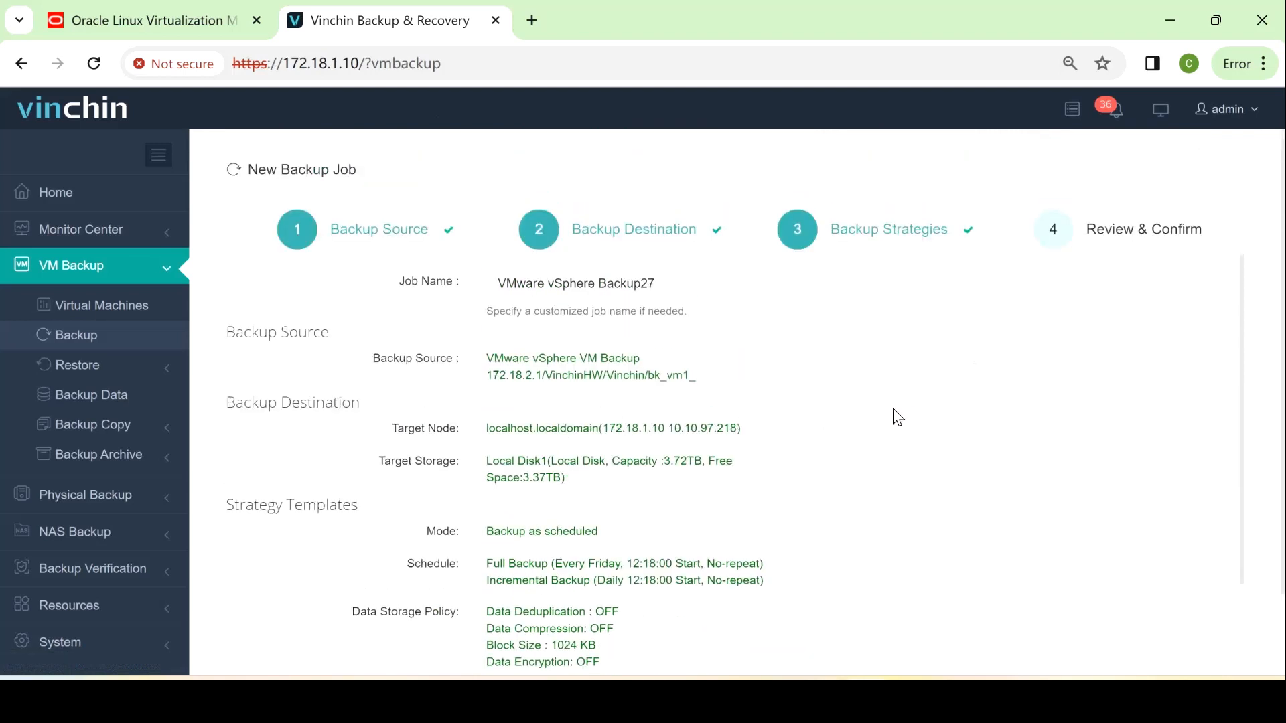
scroll(893, 410, "down", 5)
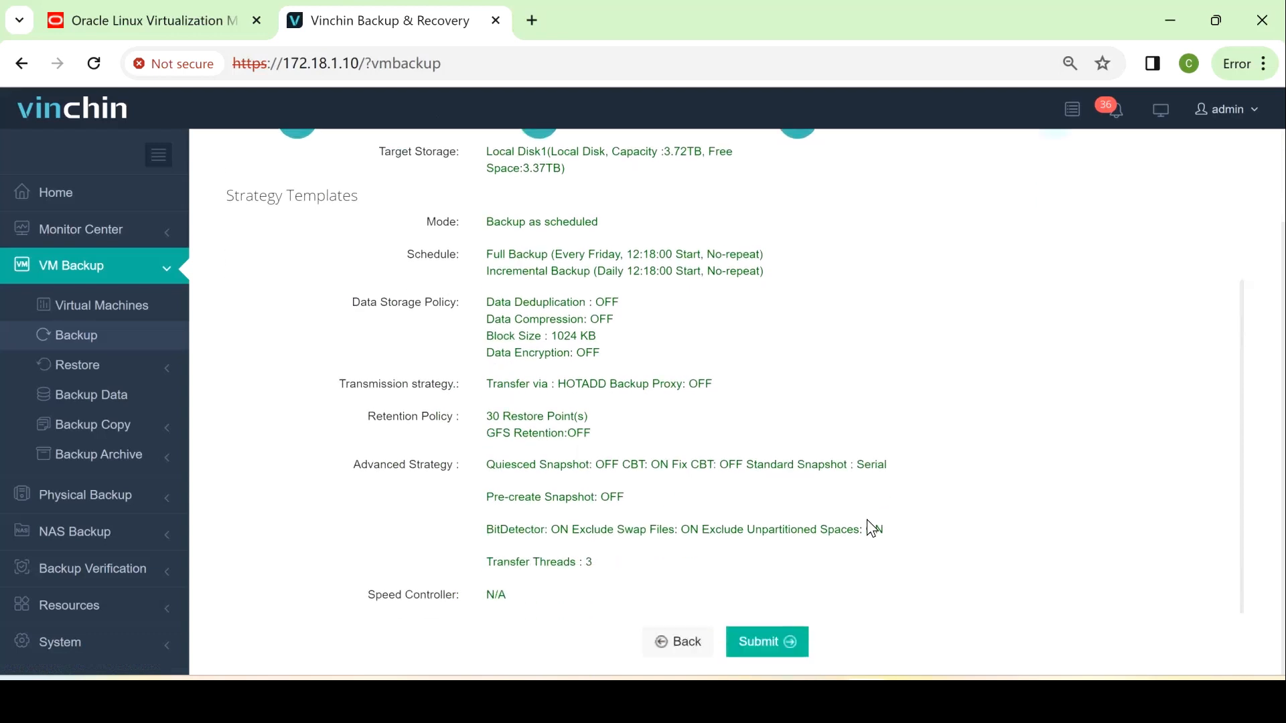
left_click(795, 644)
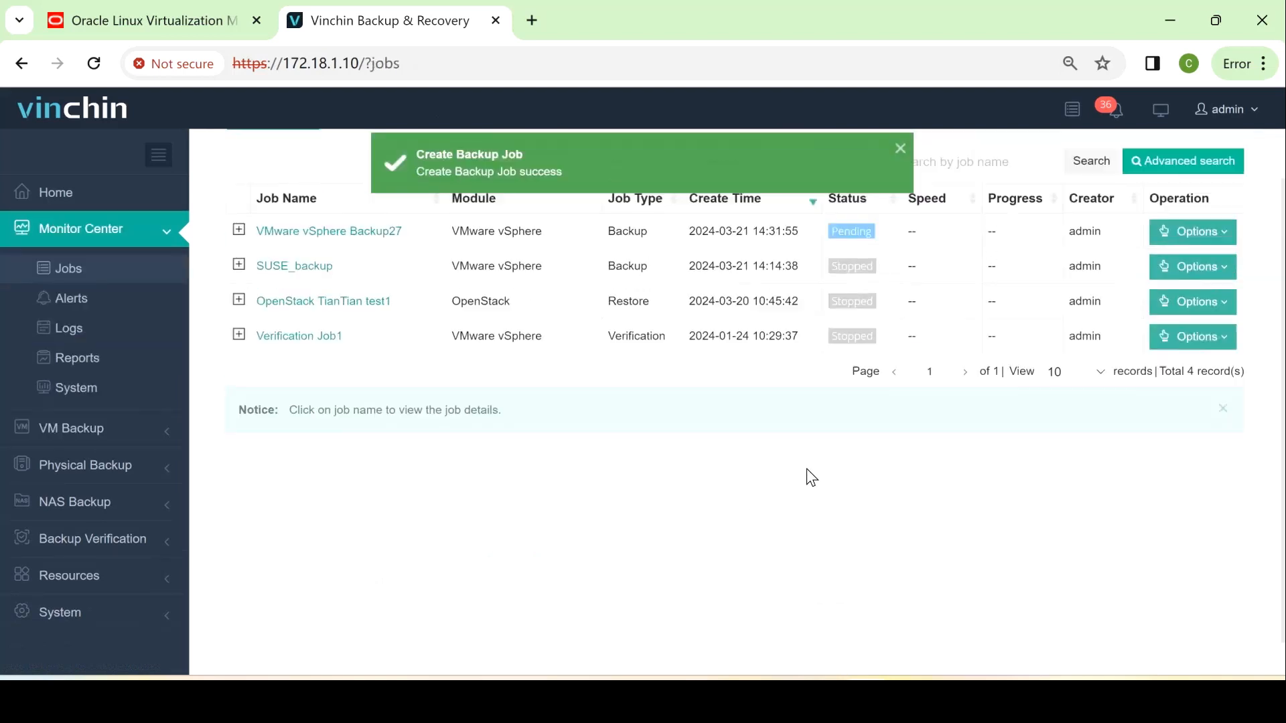
Start a full backup of VMware vSphere Backup27 and review its progress and run log in Job Details
left_click(1186, 292)
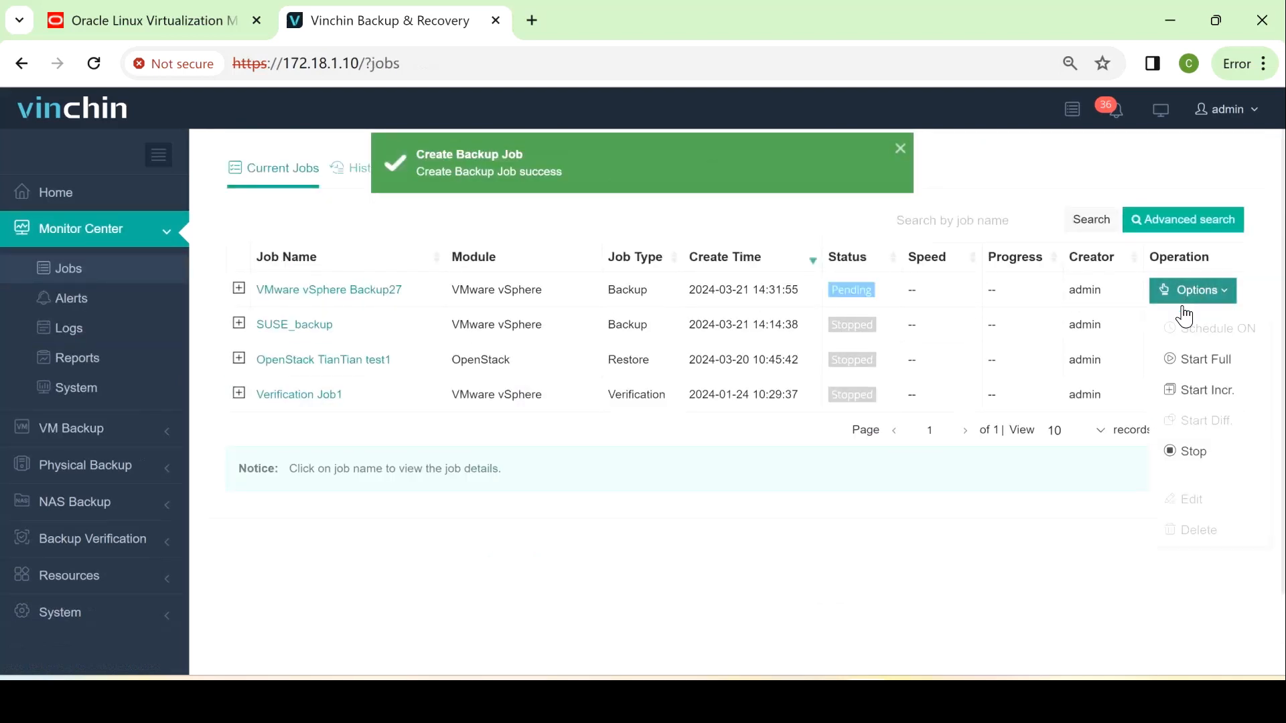
left_click(1190, 362)
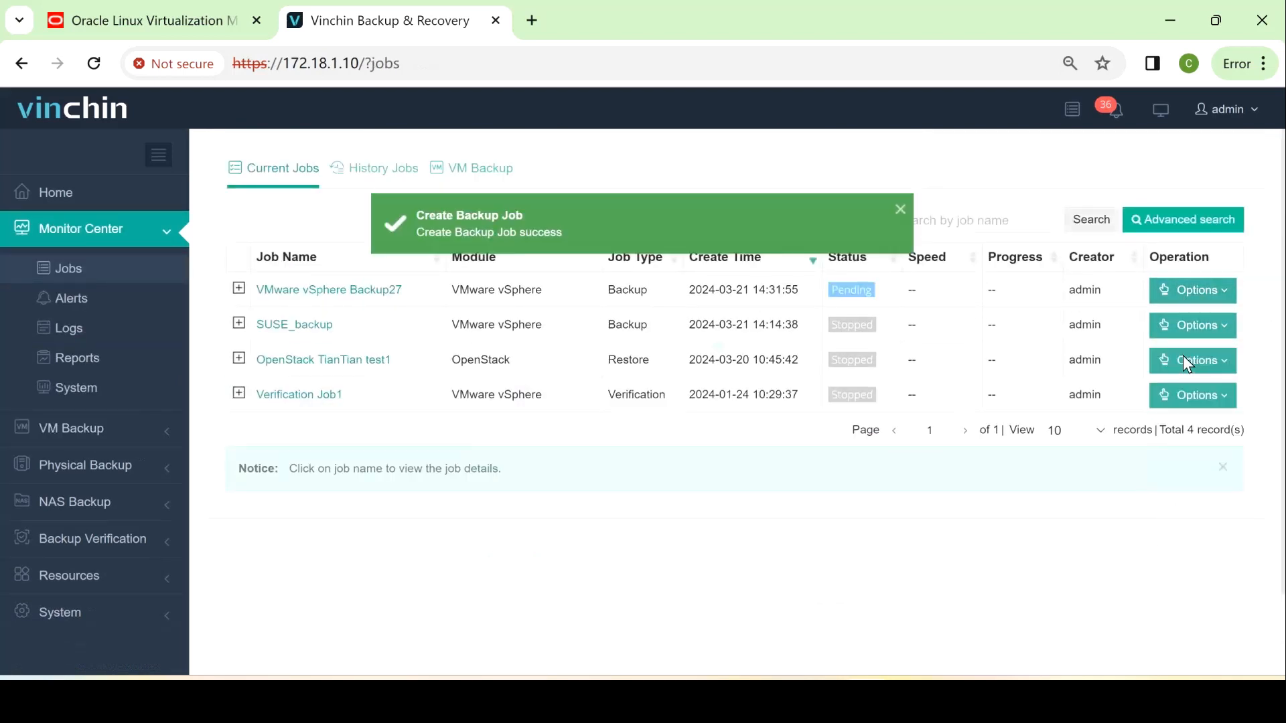
left_click(356, 290)
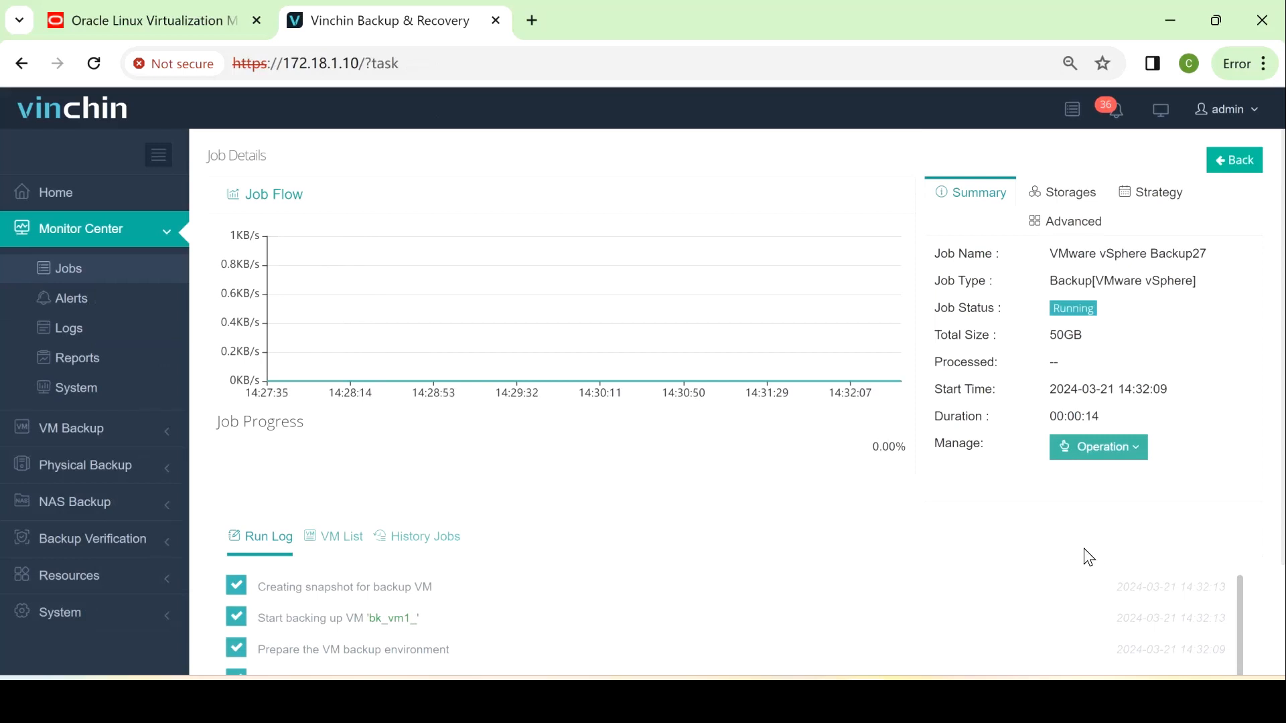
scroll(545, 471, "down", 1)
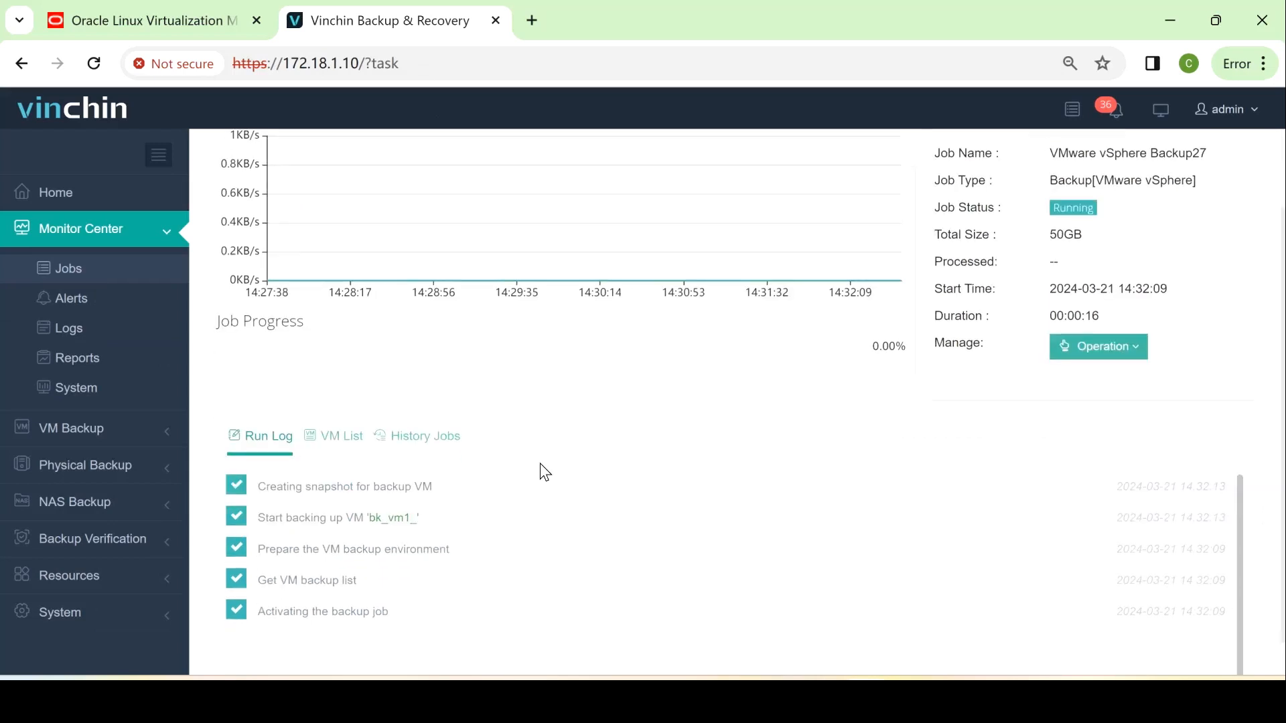
scroll(540, 469, "down", 1)
scroll(402, 515, "up", 2)
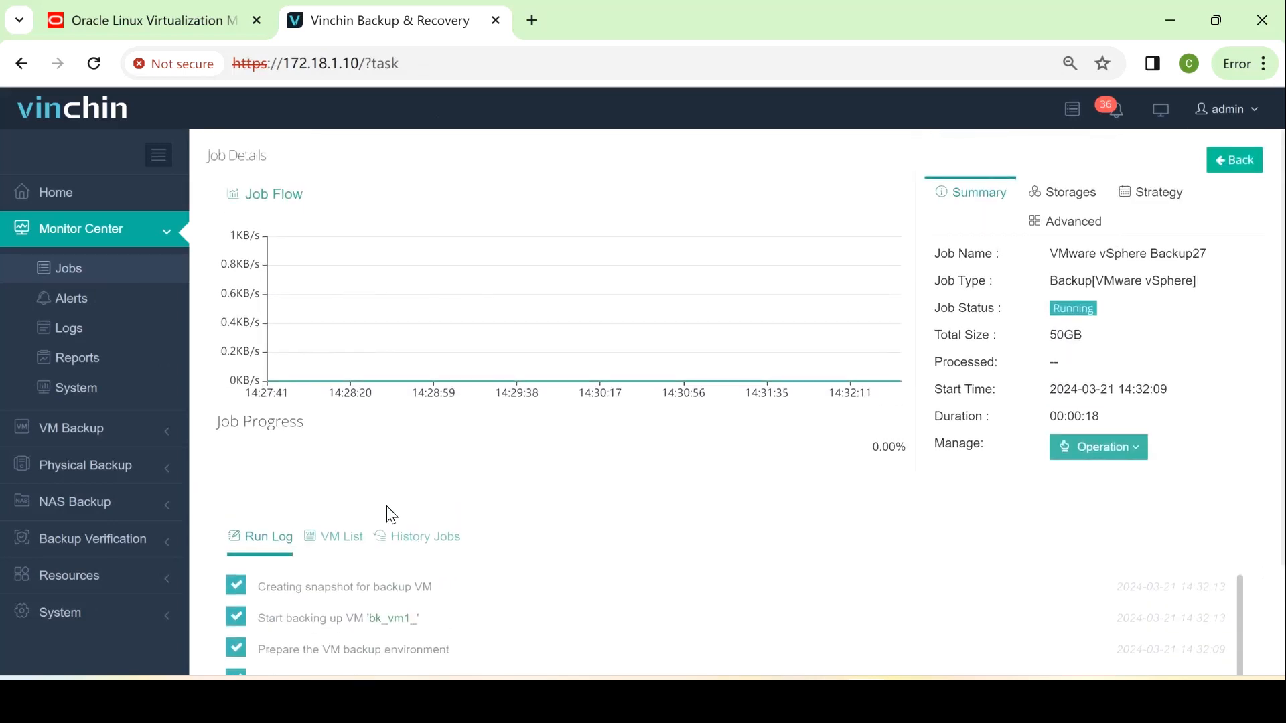
scroll(375, 512, "down", 1)
scroll(435, 472, "up", 1)
scroll(397, 464, "down", 2)
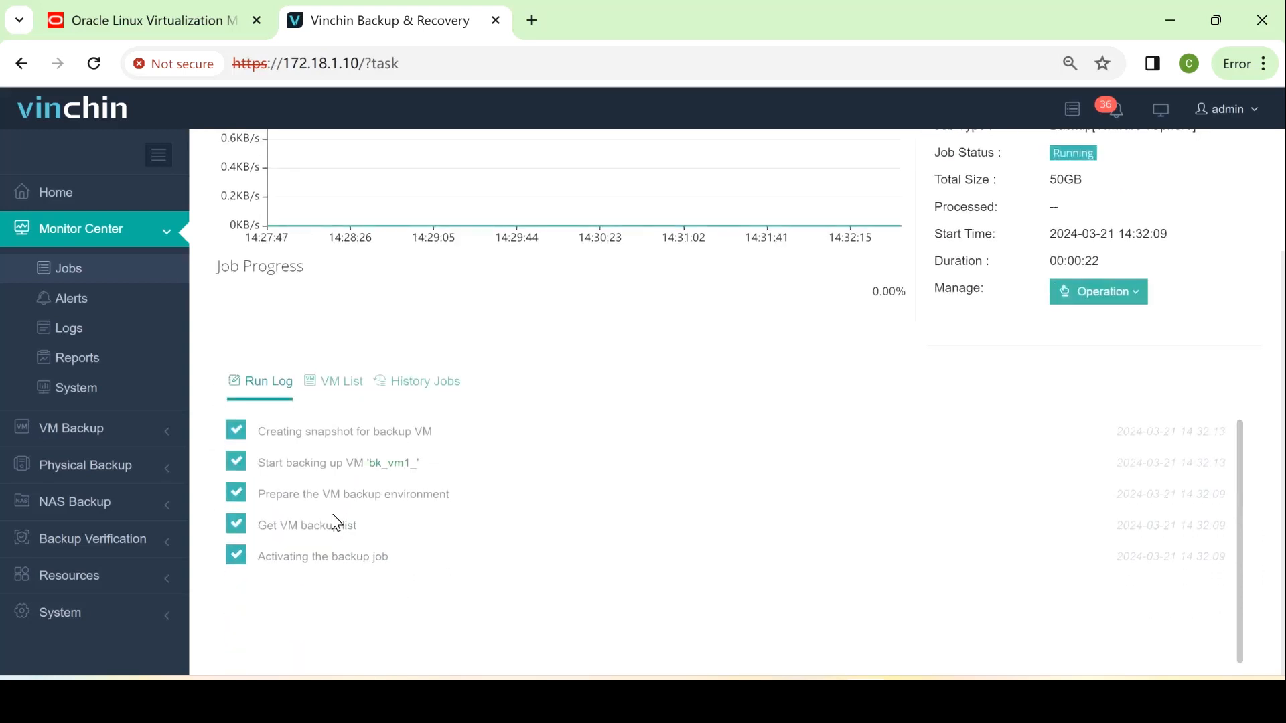
scroll(804, 485, "up", 2)
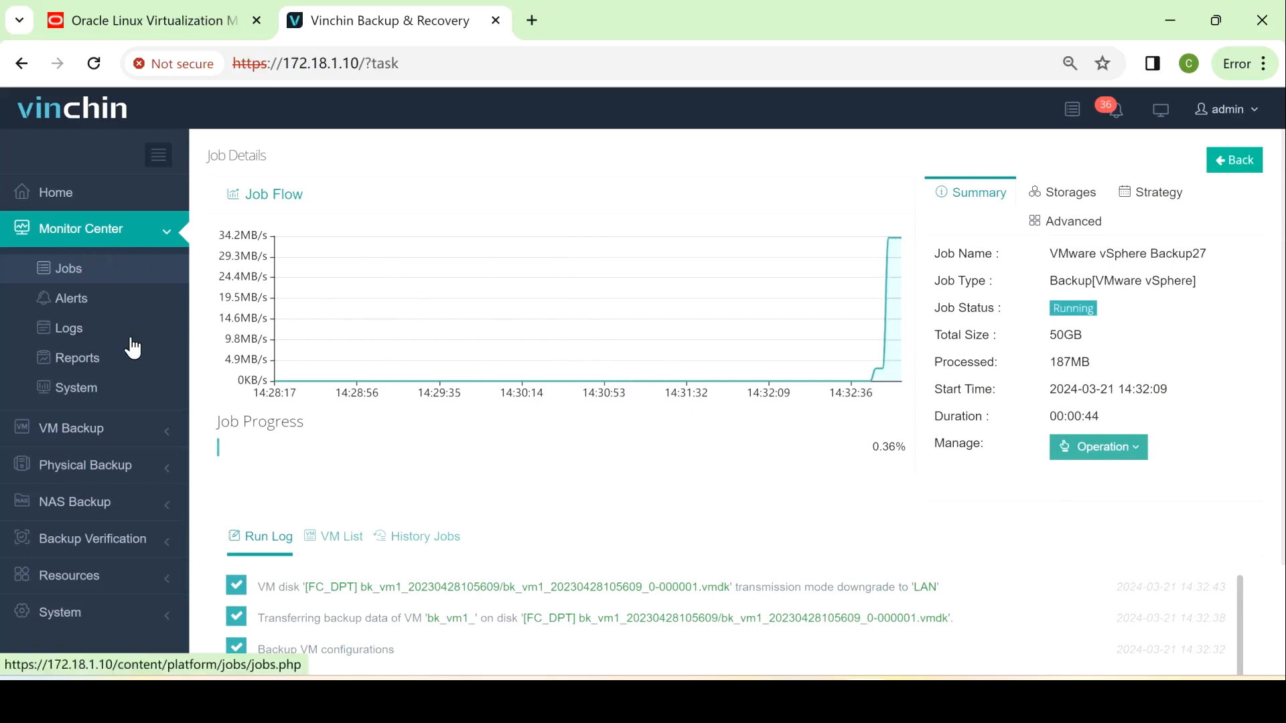
Start a new VM restore job from VM Backup > Restore and reload its page
left_click(92, 437)
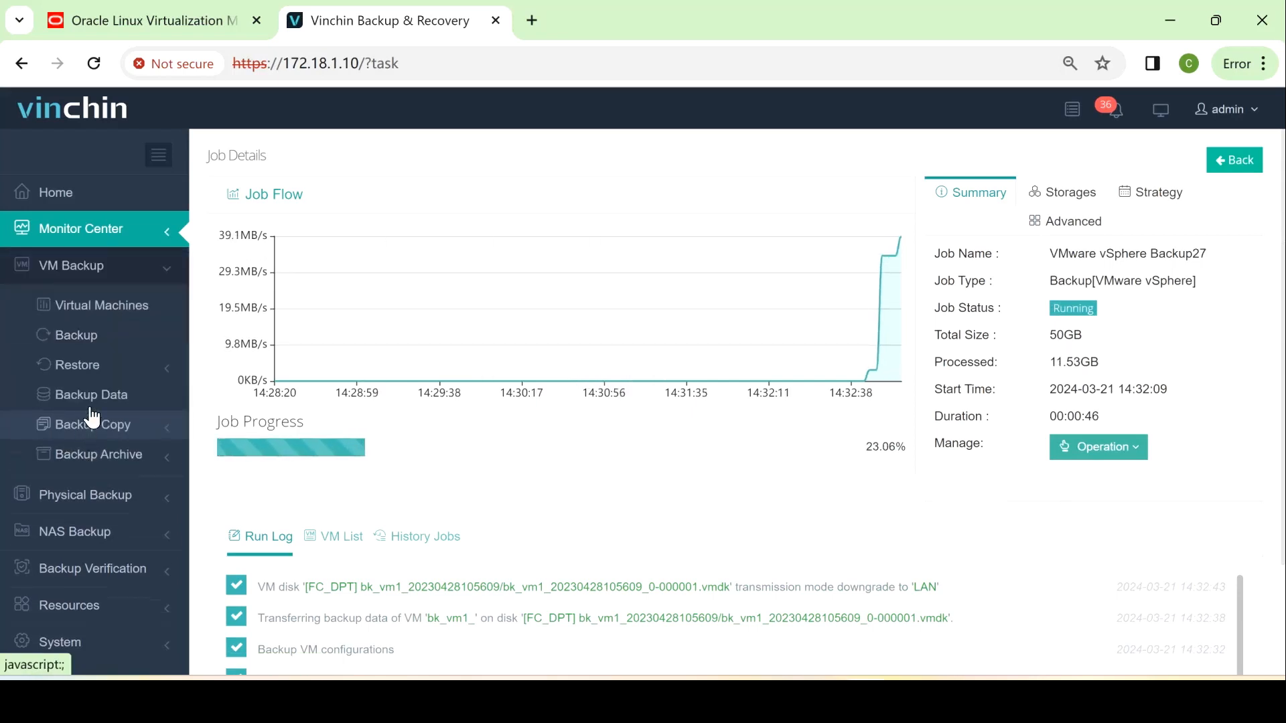
left_click(95, 368)
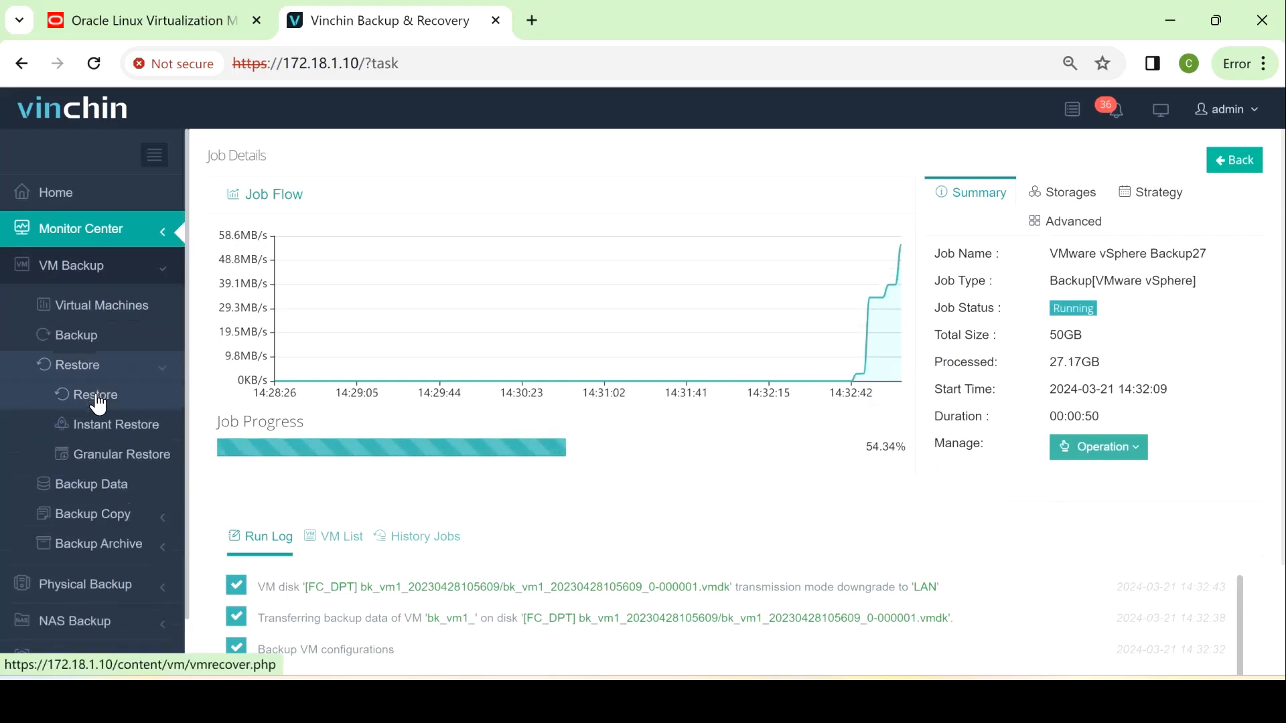
left_click(96, 396)
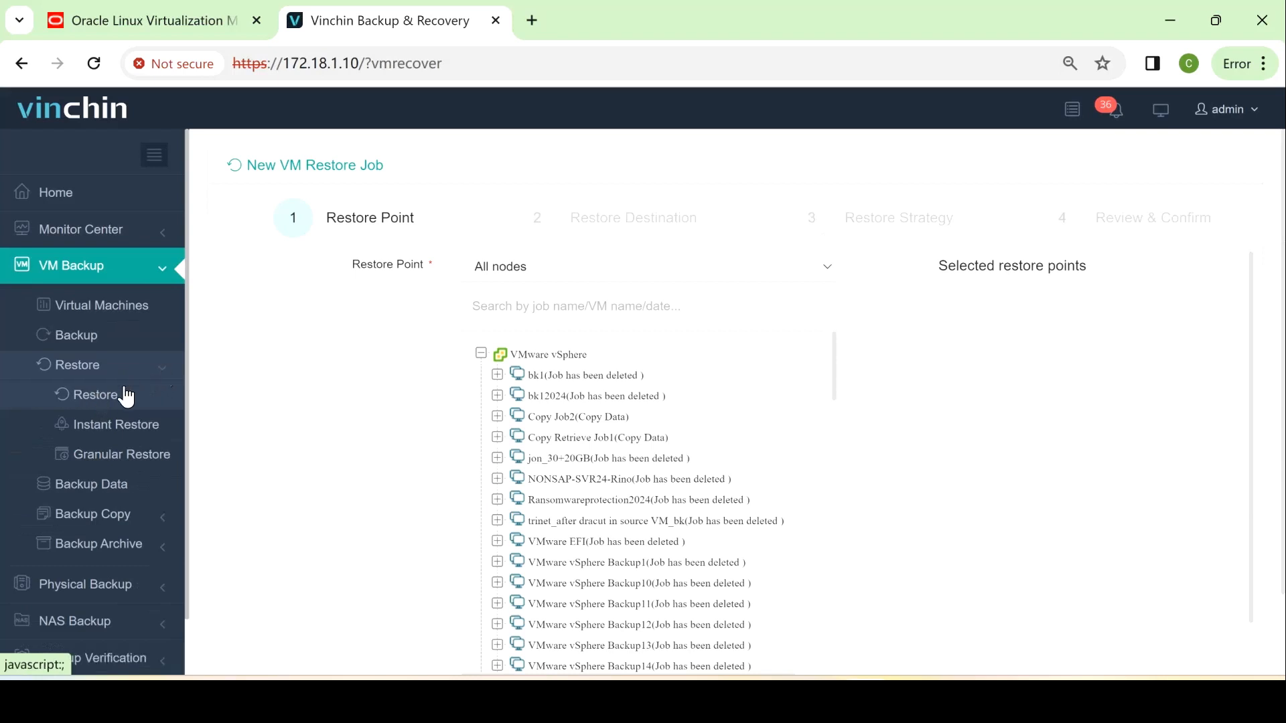
left_click(121, 404)
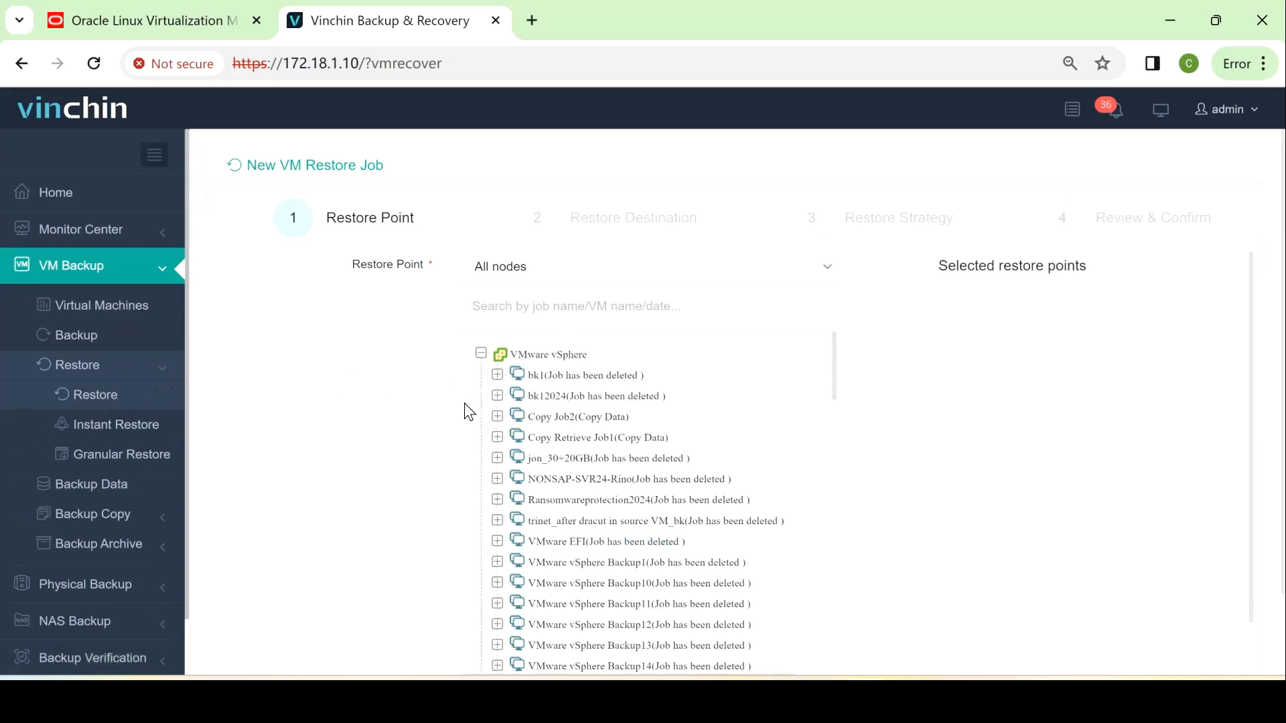
left_click(496, 375)
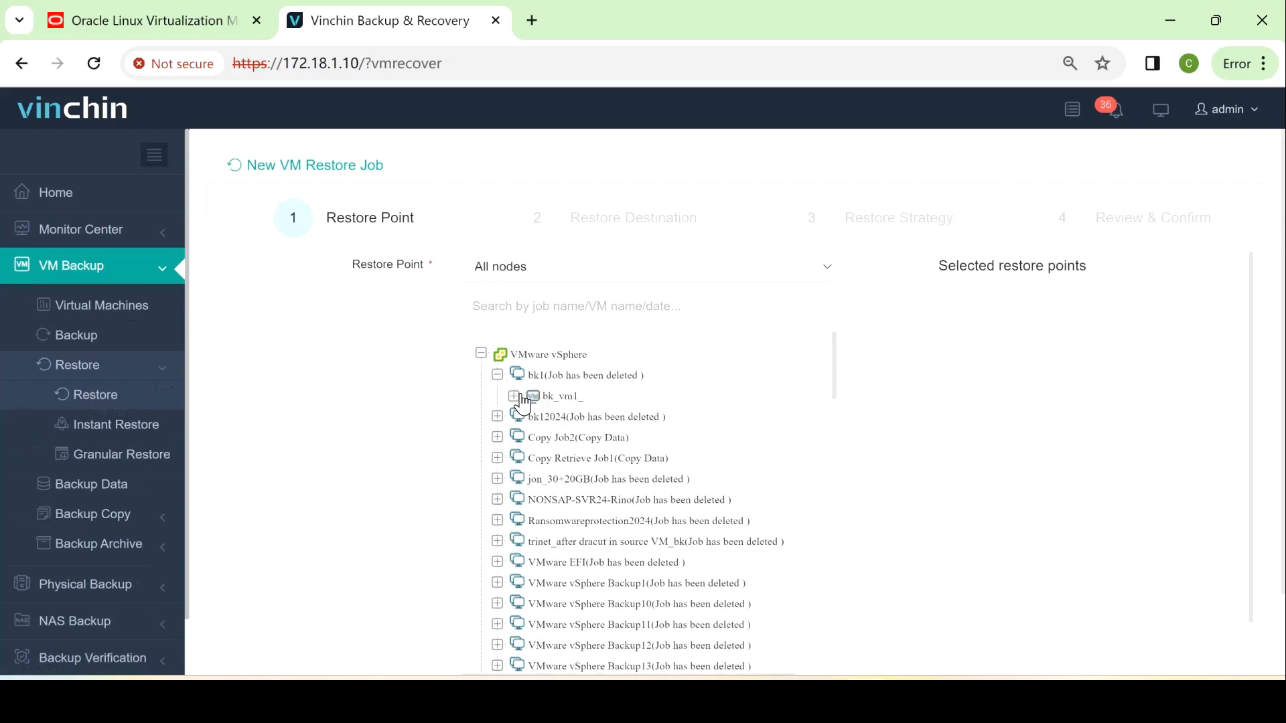
left_click(514, 396)
left_click(549, 417)
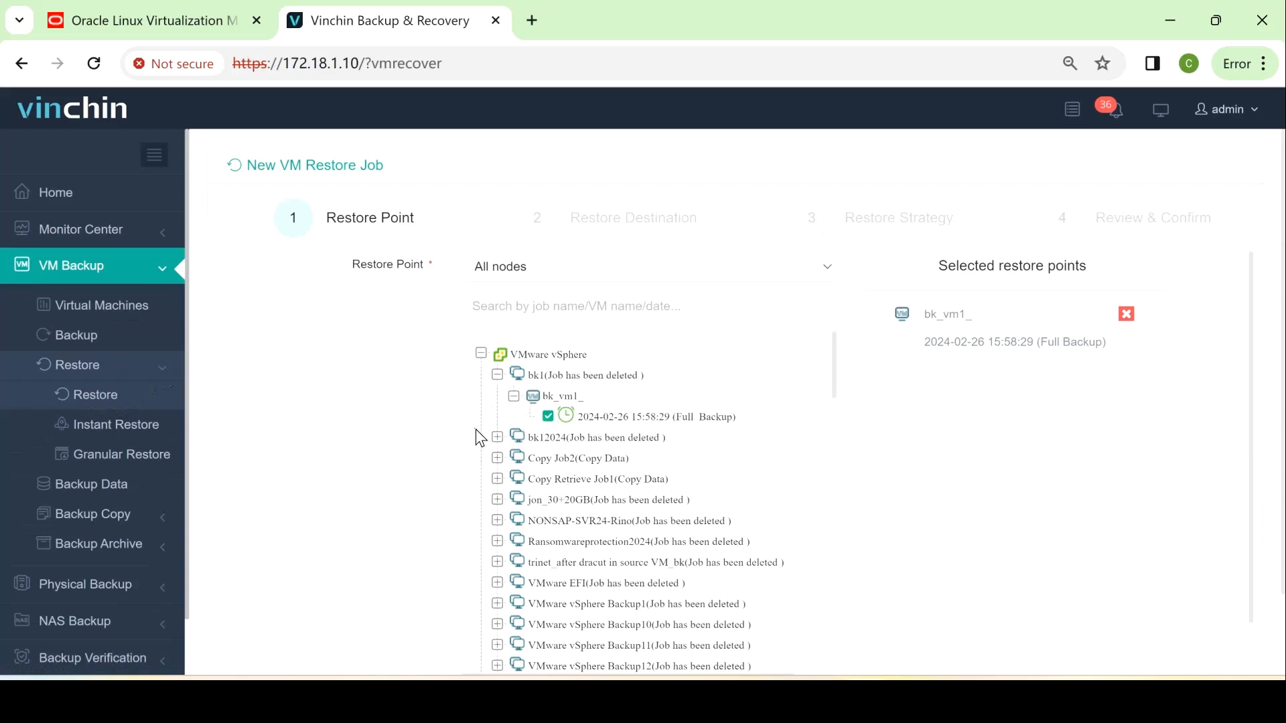
left_click(498, 439)
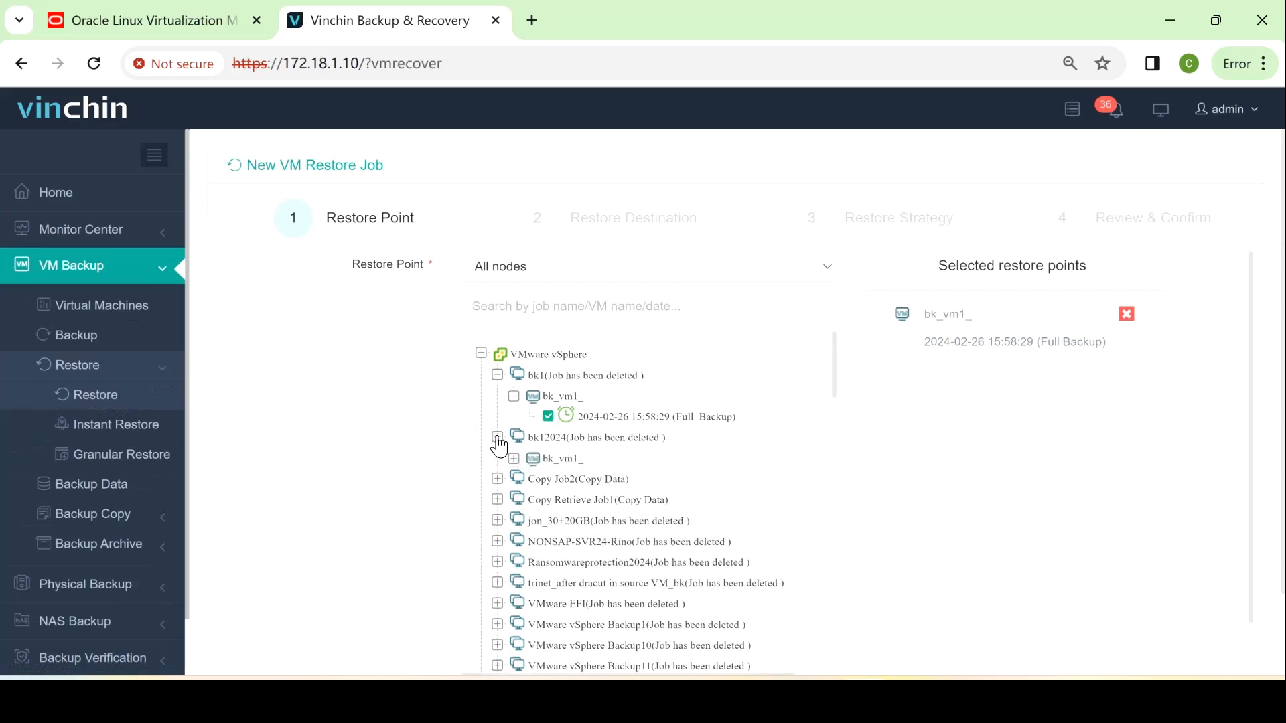
left_click(498, 439)
left_click(500, 459)
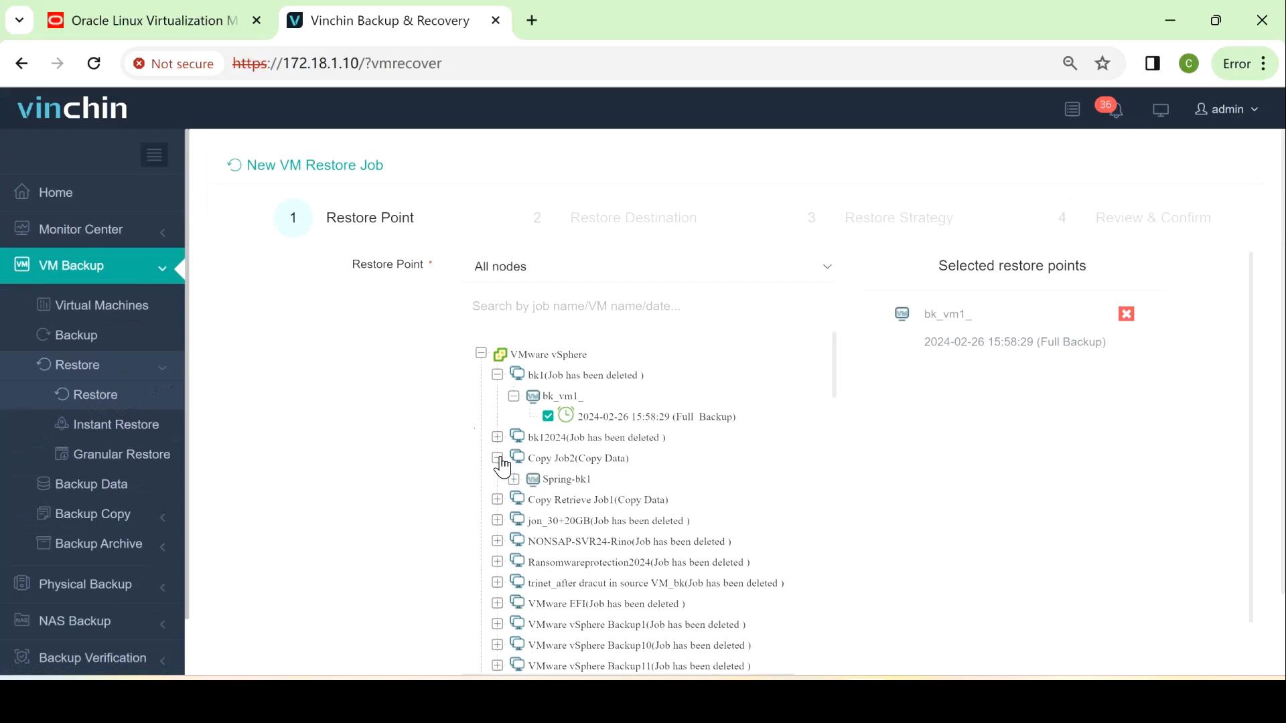
left_click(501, 459)
left_click(498, 480)
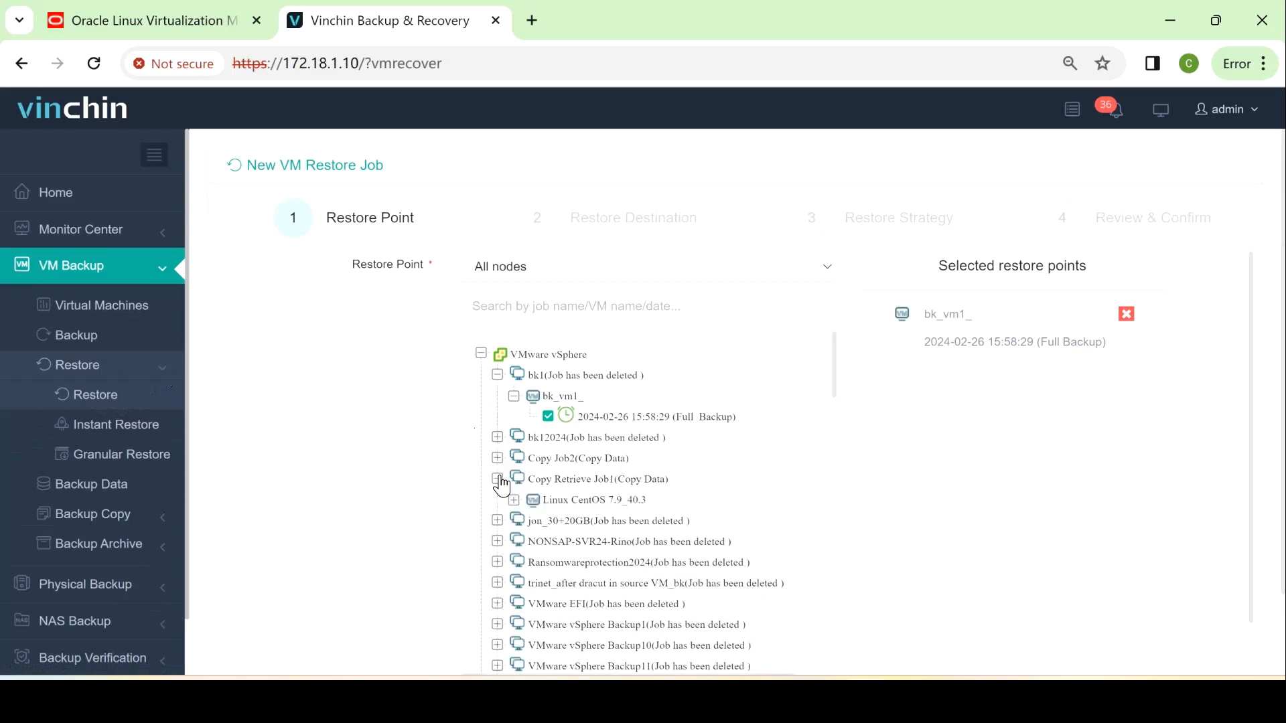
left_click(498, 479)
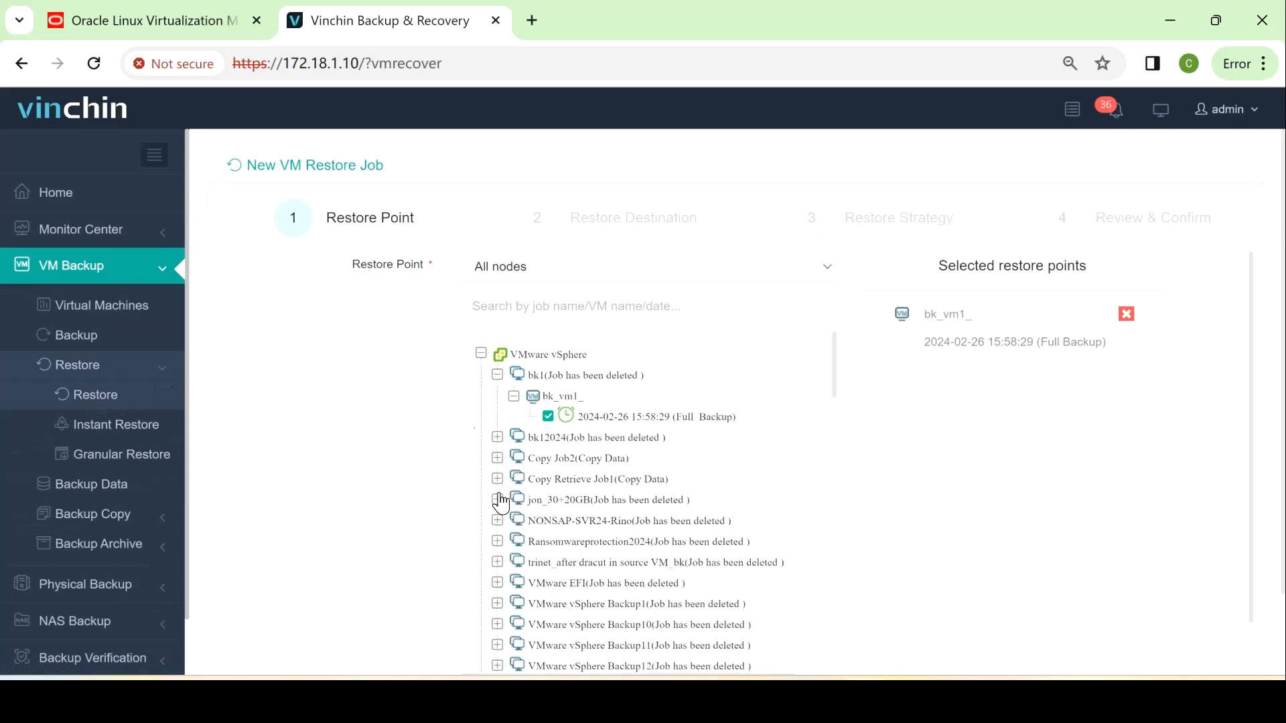
left_click(498, 500)
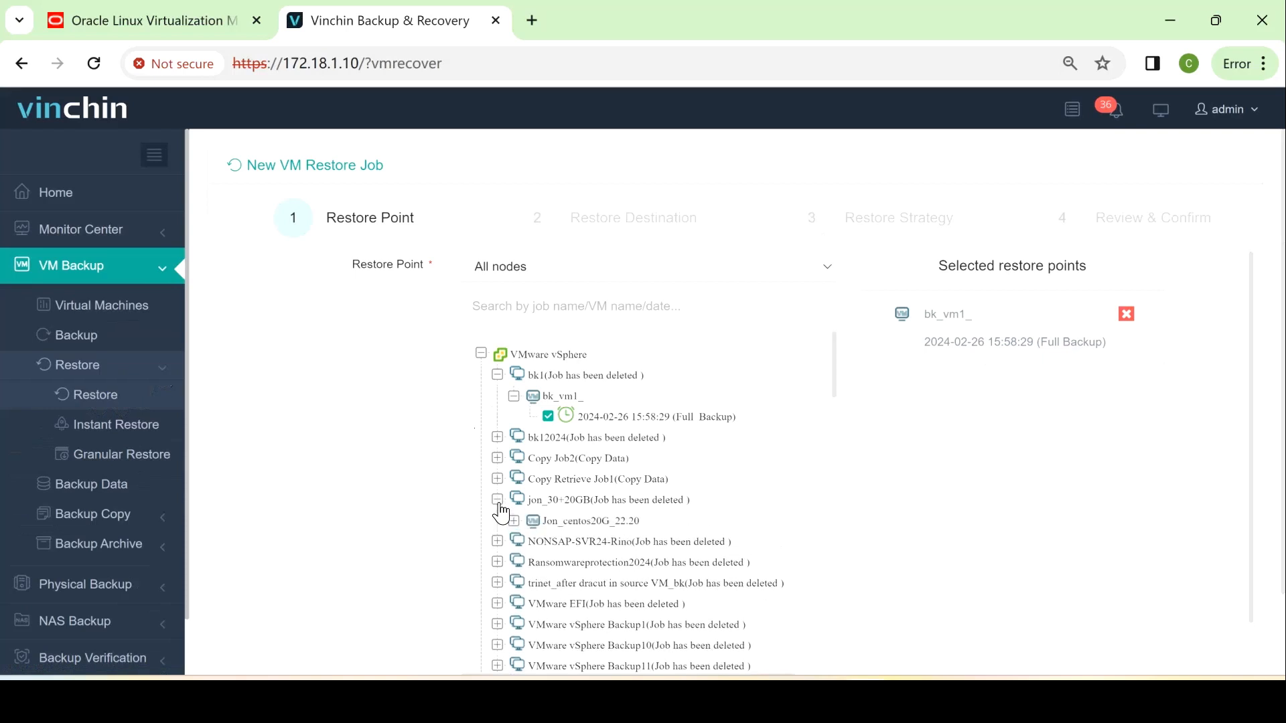
Add then remove Spring-bk1's 2024-01-30 restore point, and continue to Restore Destination
left_click(497, 458)
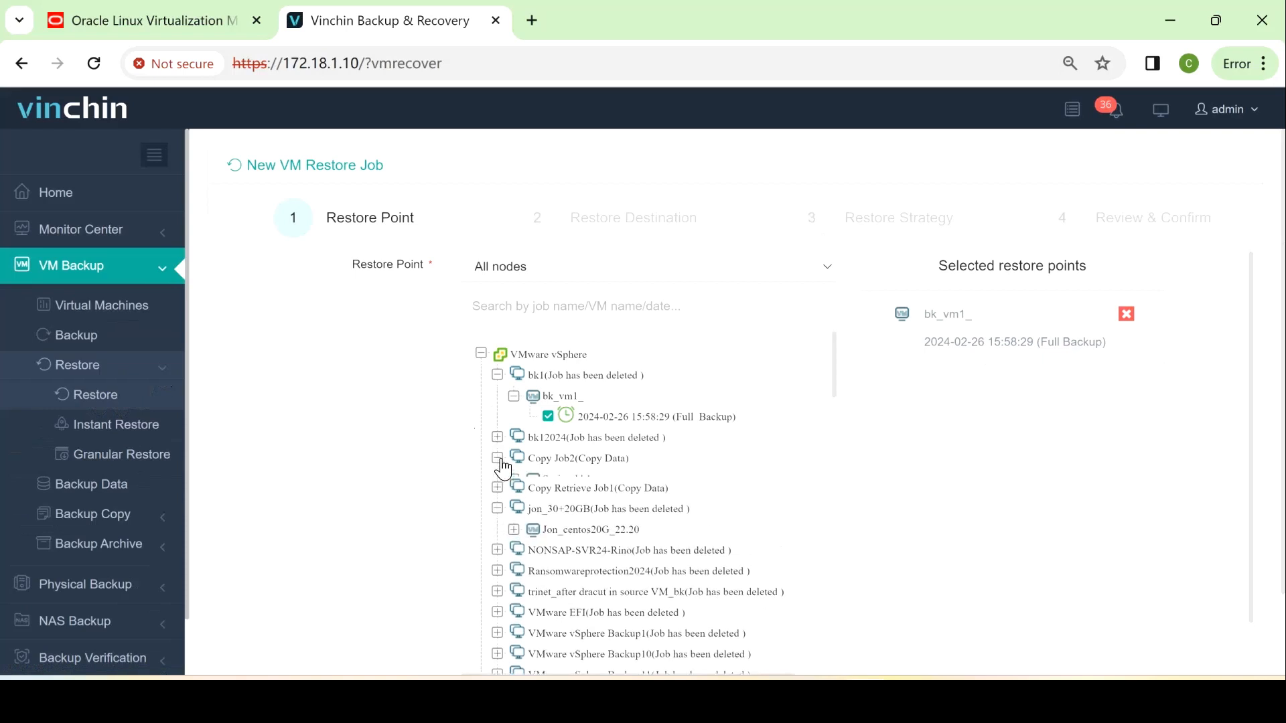
left_click(514, 479)
left_click(547, 500)
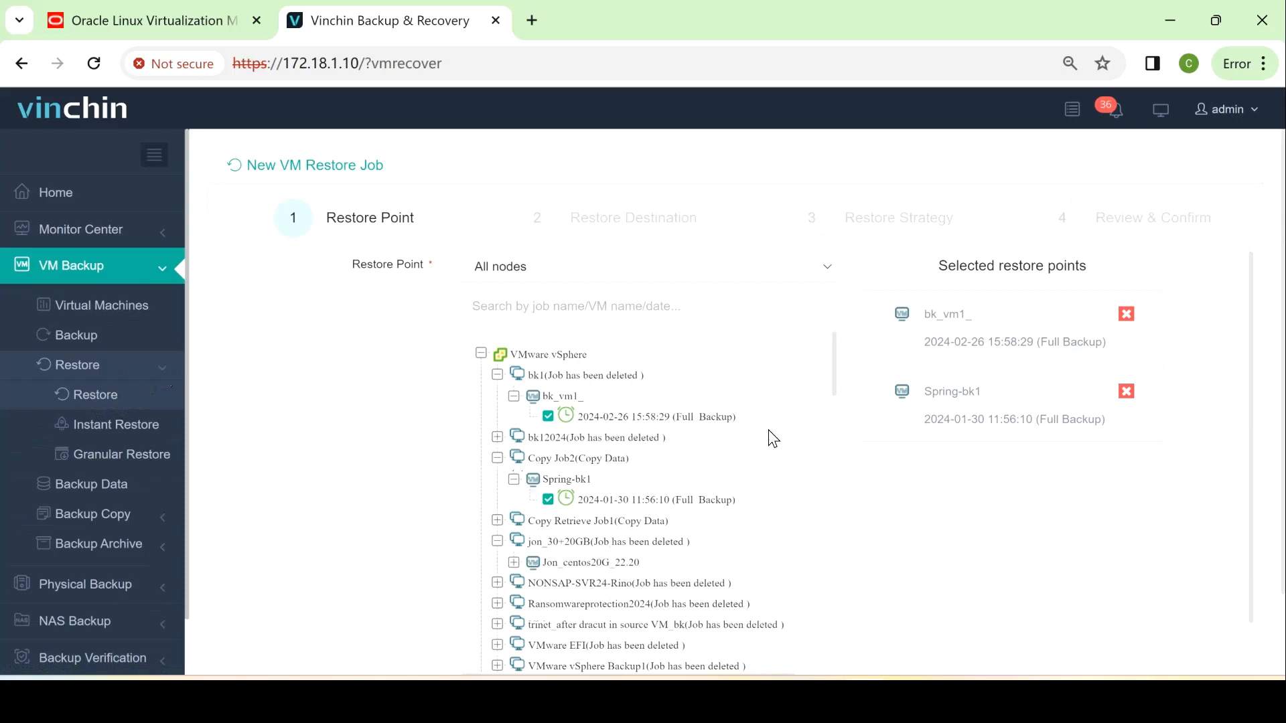
left_click(1127, 391)
scroll(1113, 453, "down", 3)
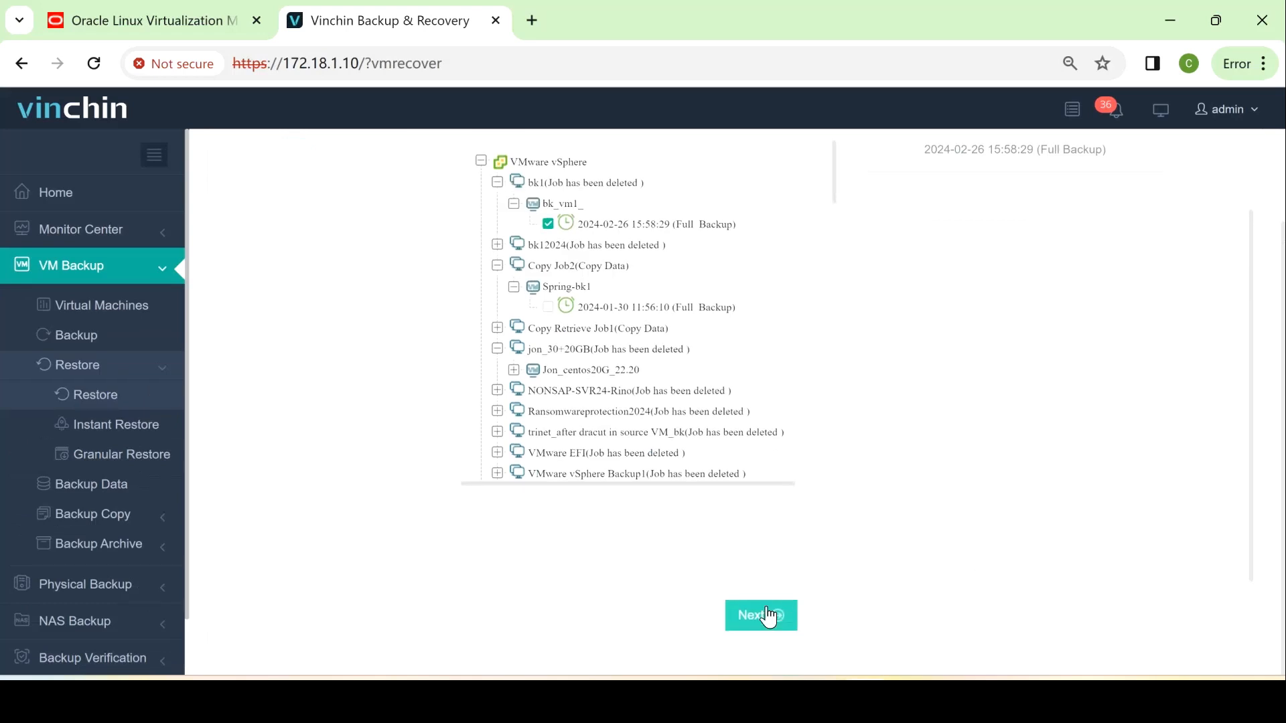
left_click(747, 622)
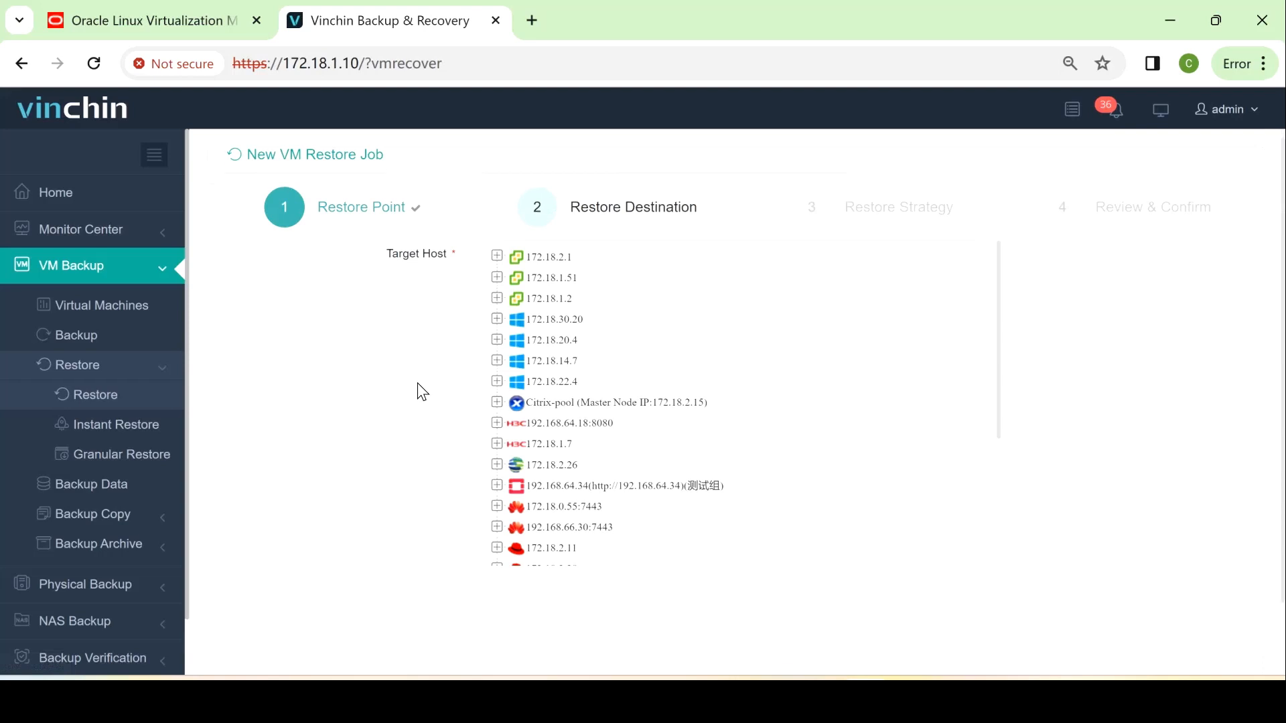
Tick host 172.18.2.38 under platform 172.18.2.39 as the restore target host
scroll(710, 331, "down", 3)
scroll(592, 352, "down", 2)
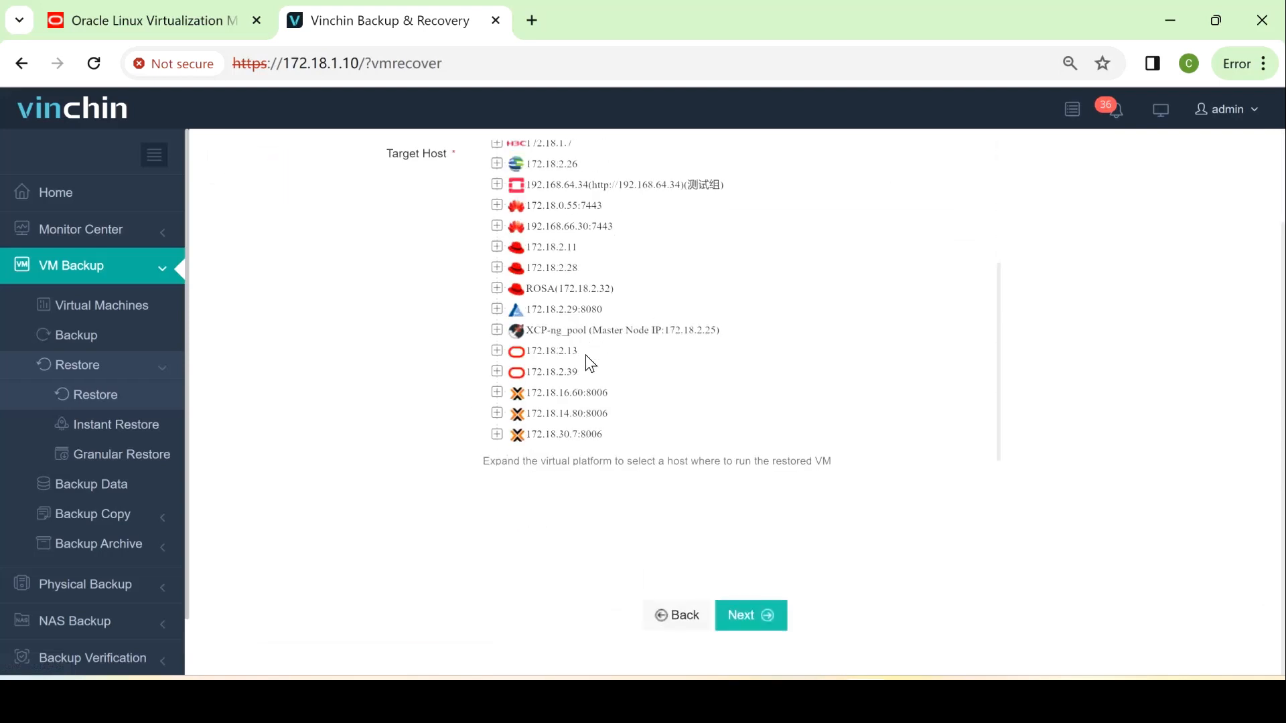
left_click(508, 372)
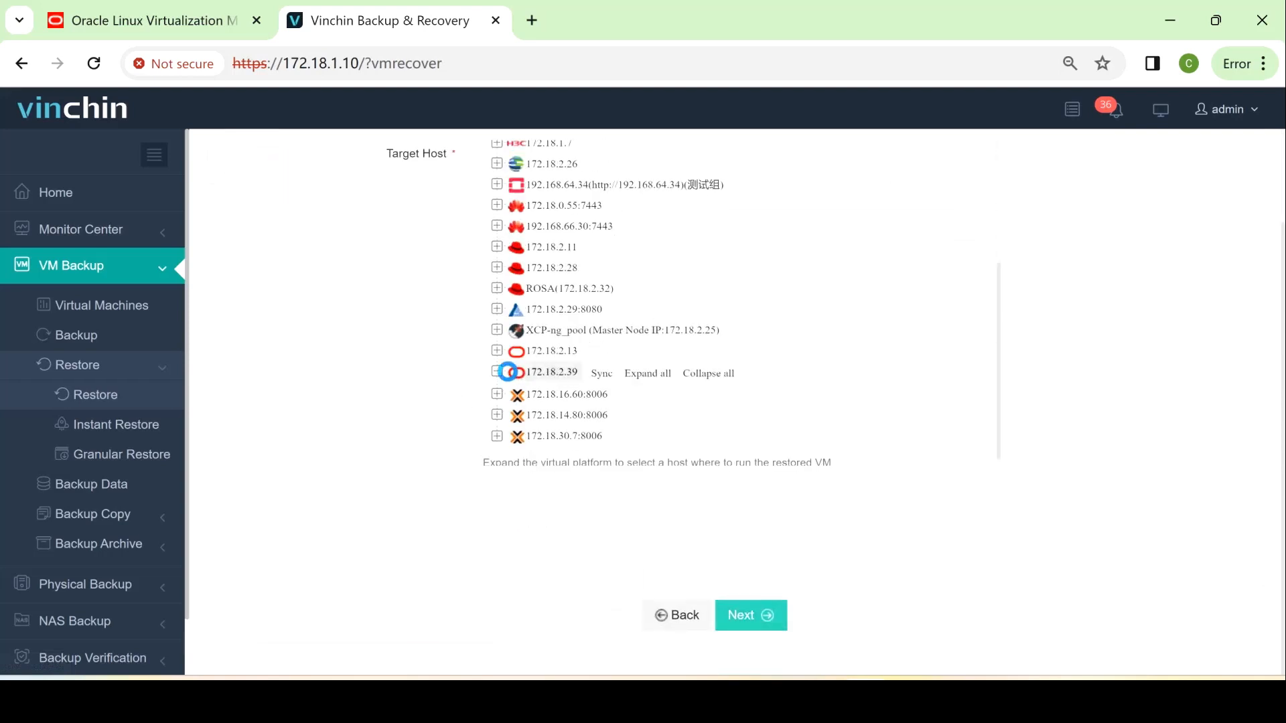
left_click(536, 396)
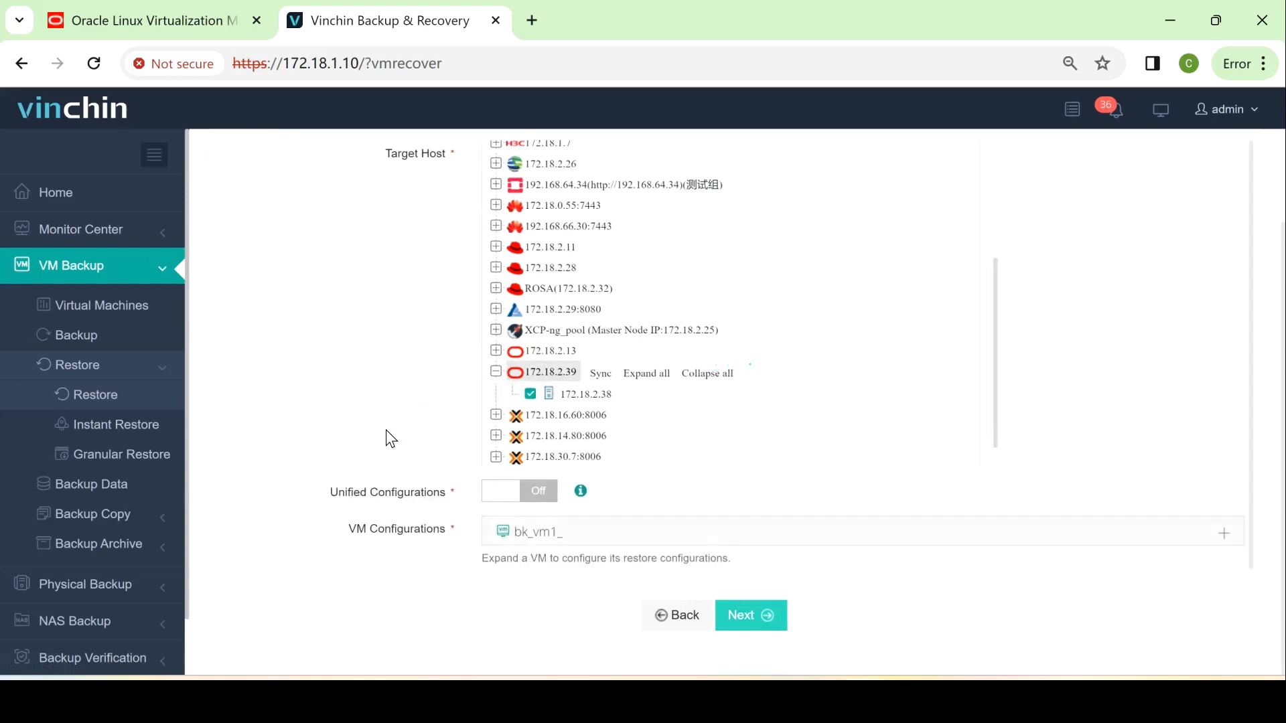
scroll(386, 432, "up", 2)
scroll(608, 400, "up", 4)
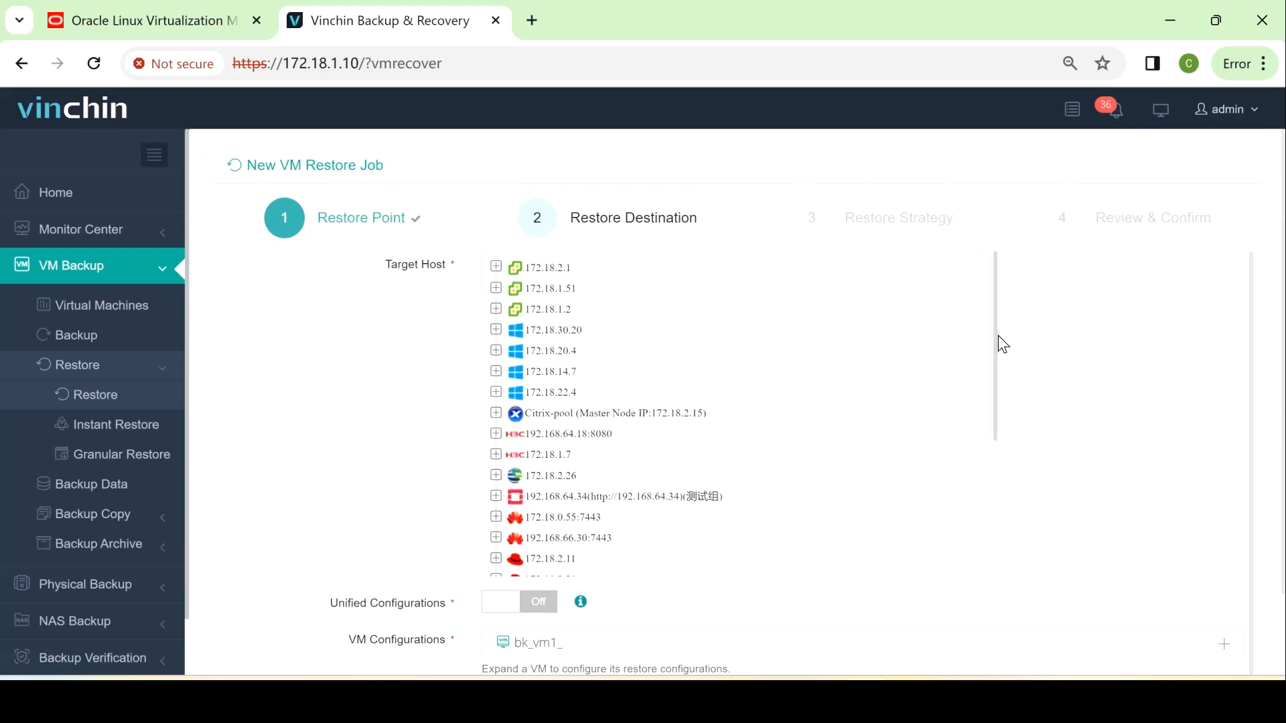
left_click_drag(996, 334, 989, 510)
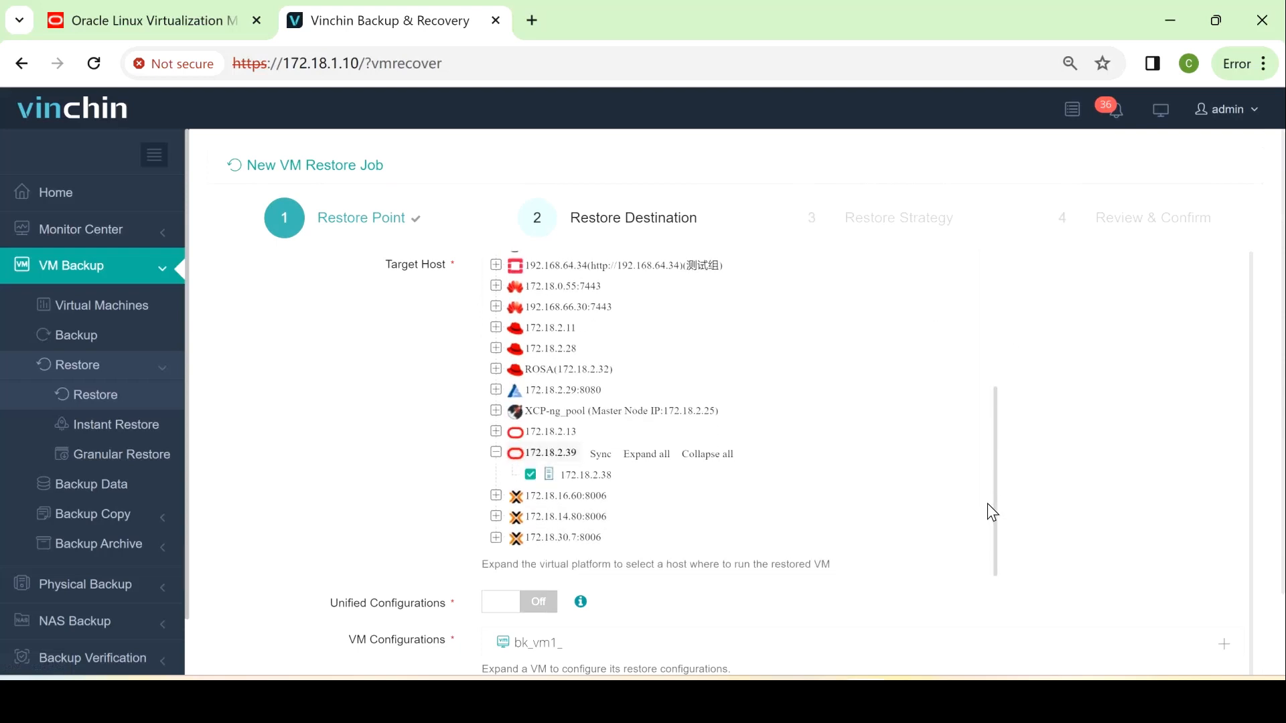
scroll(989, 525, "down", 1)
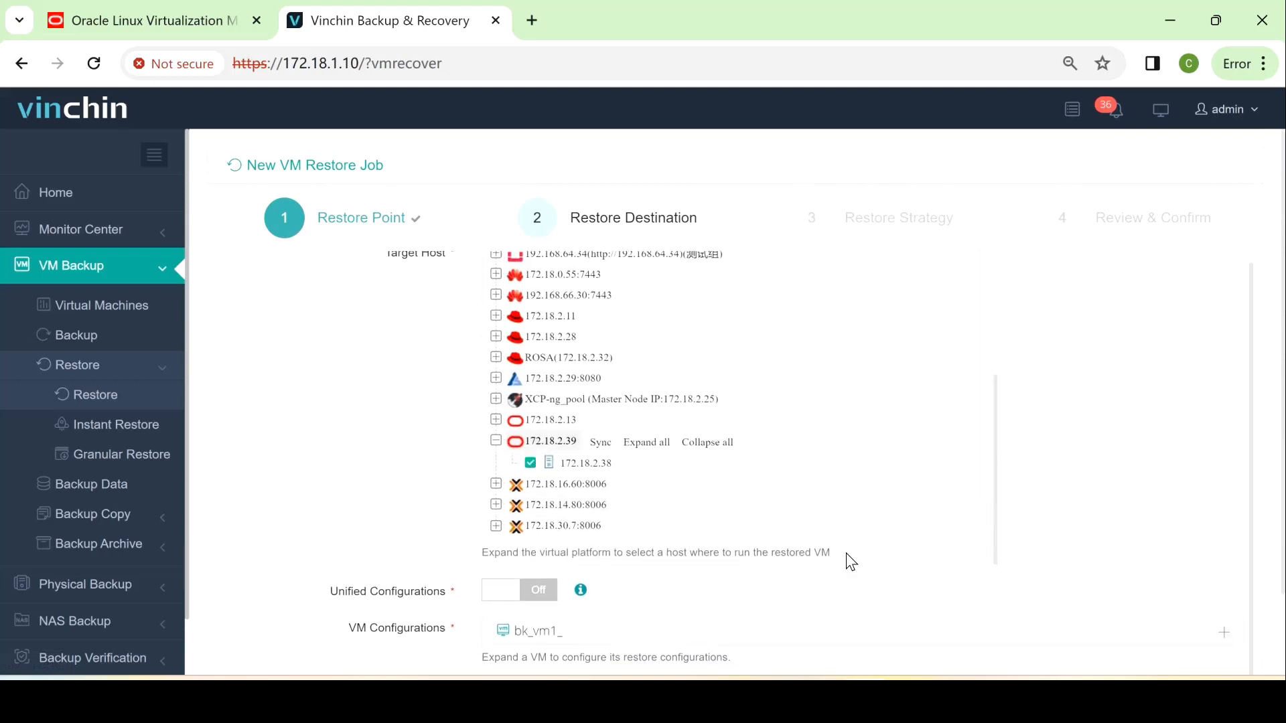
Set bk_vm1_ to power on after restoring and rename it bk_vm1__test0321
left_click(519, 636)
scroll(401, 517, "down", 4)
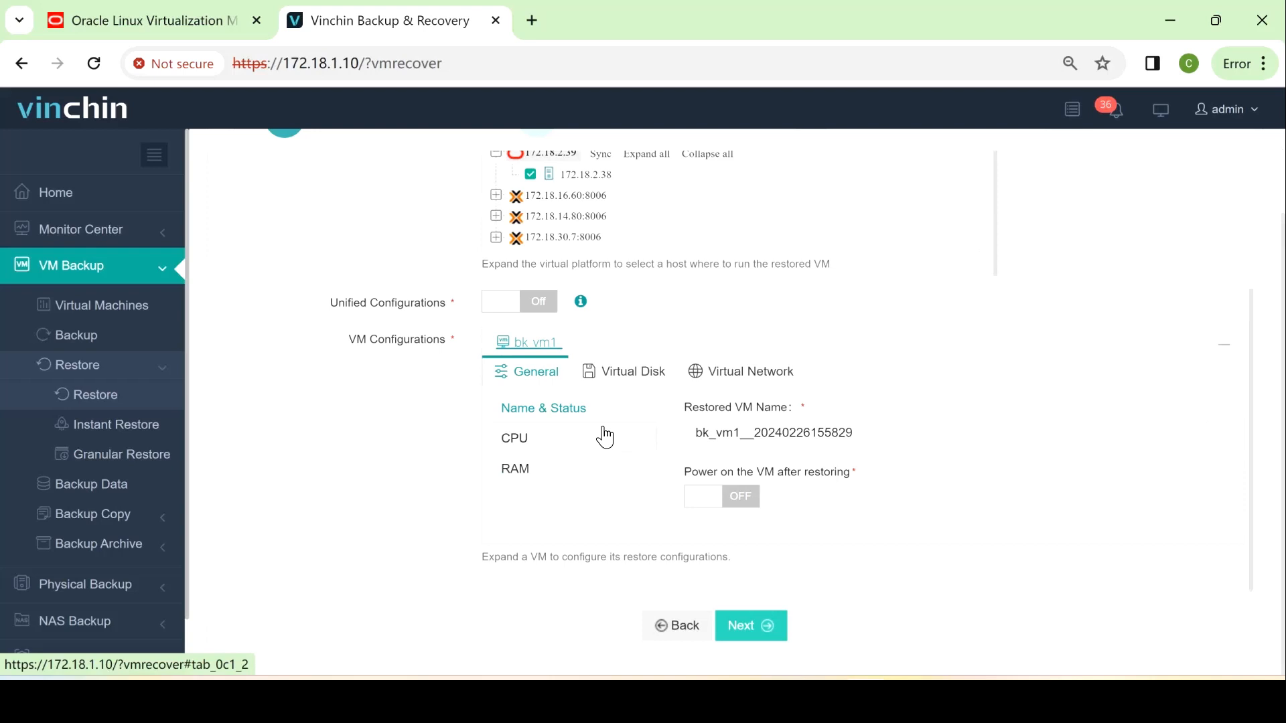
left_click(751, 497)
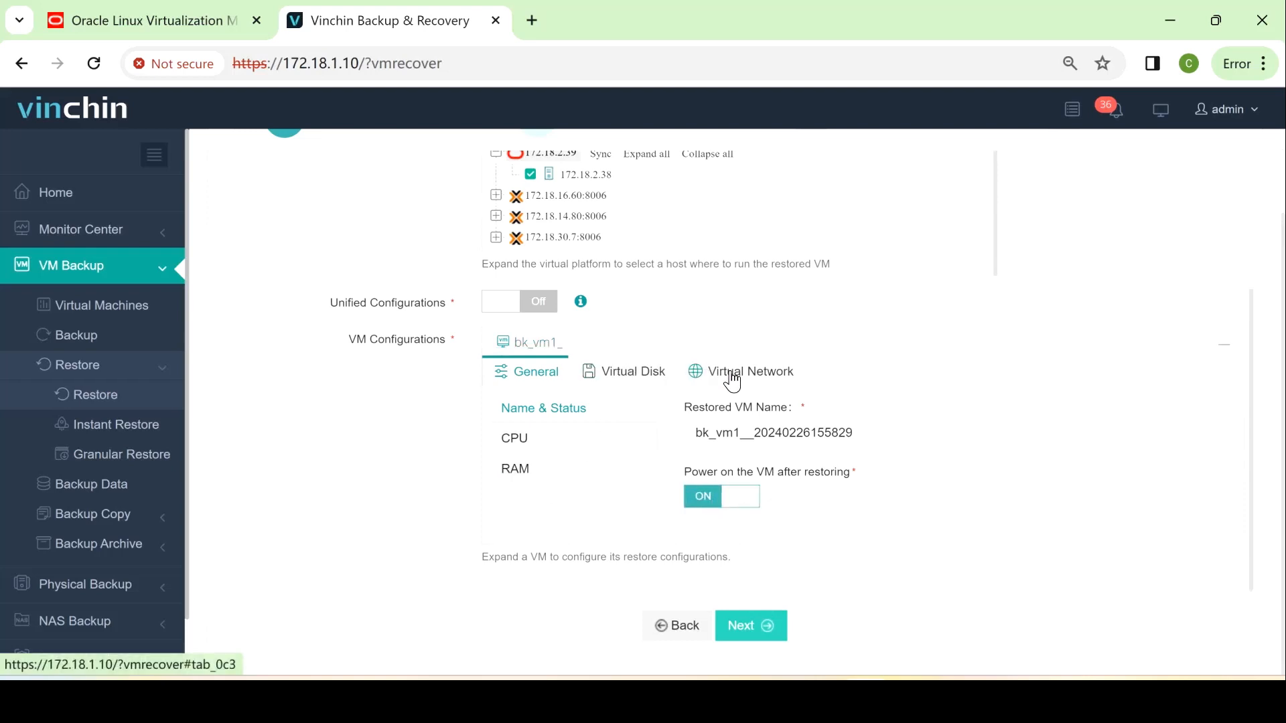
left_click_drag(893, 433, 760, 434)
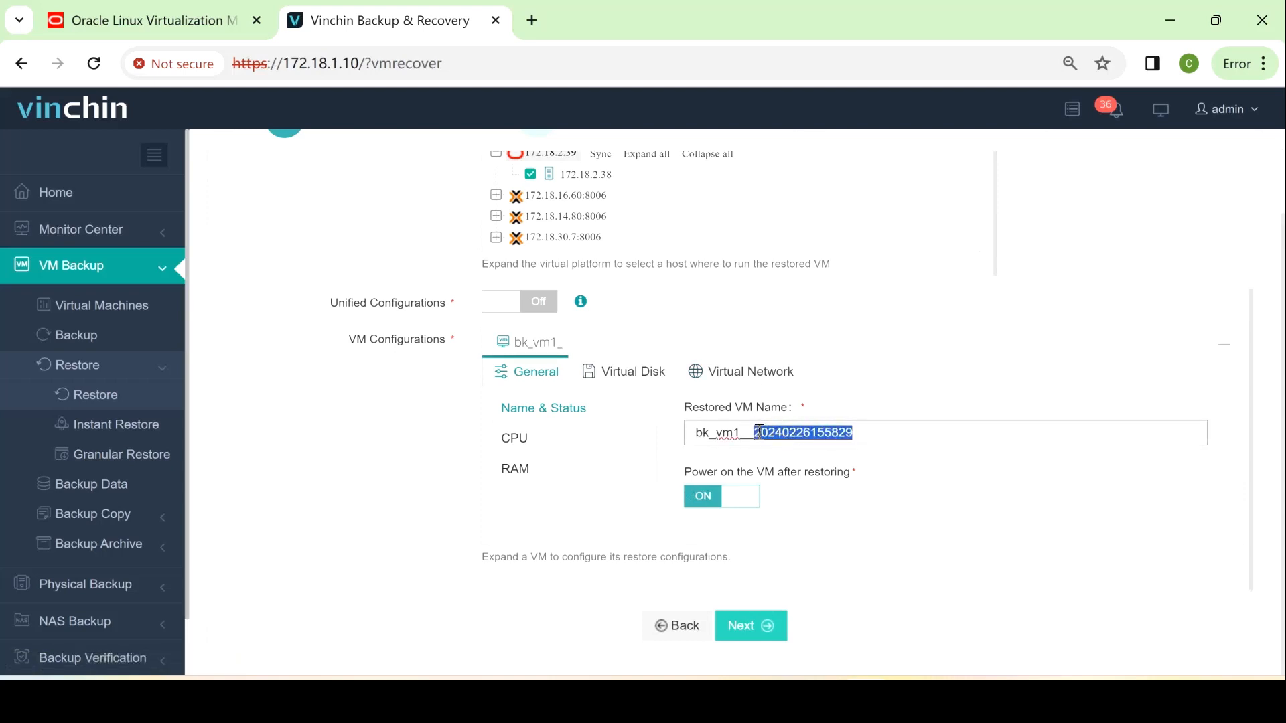
type("test")
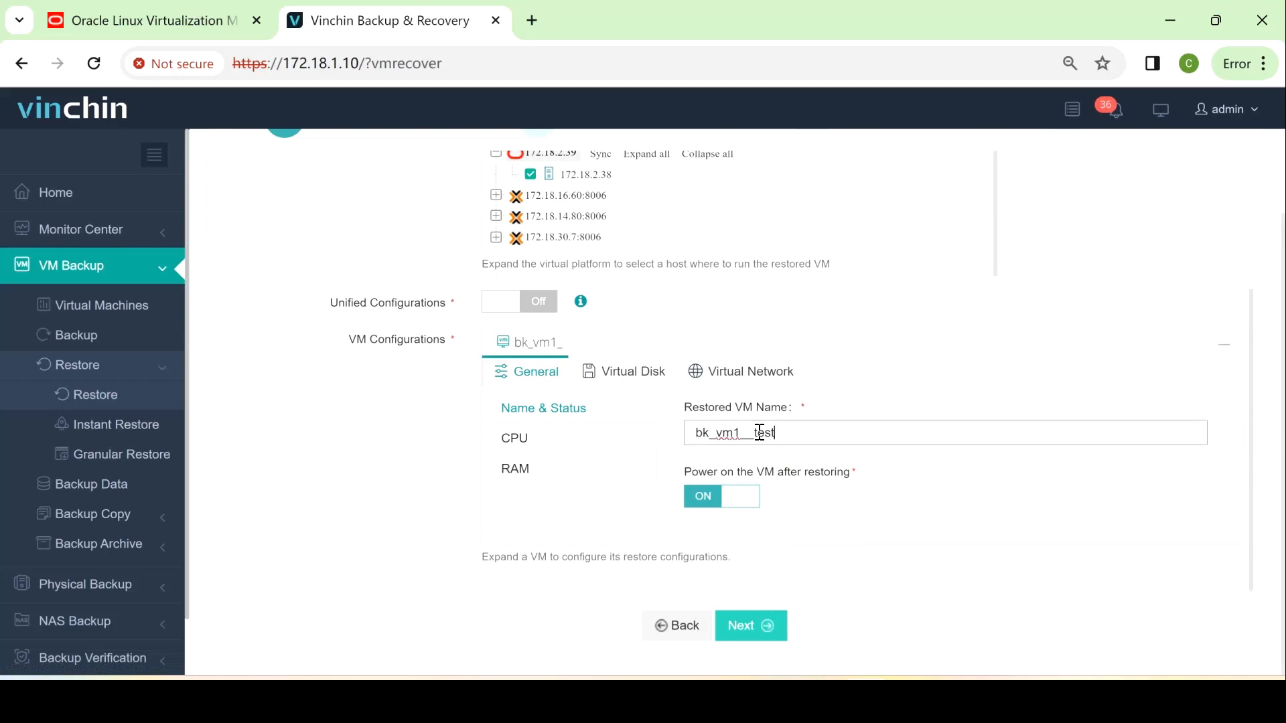
type("0321")
left_click(736, 626)
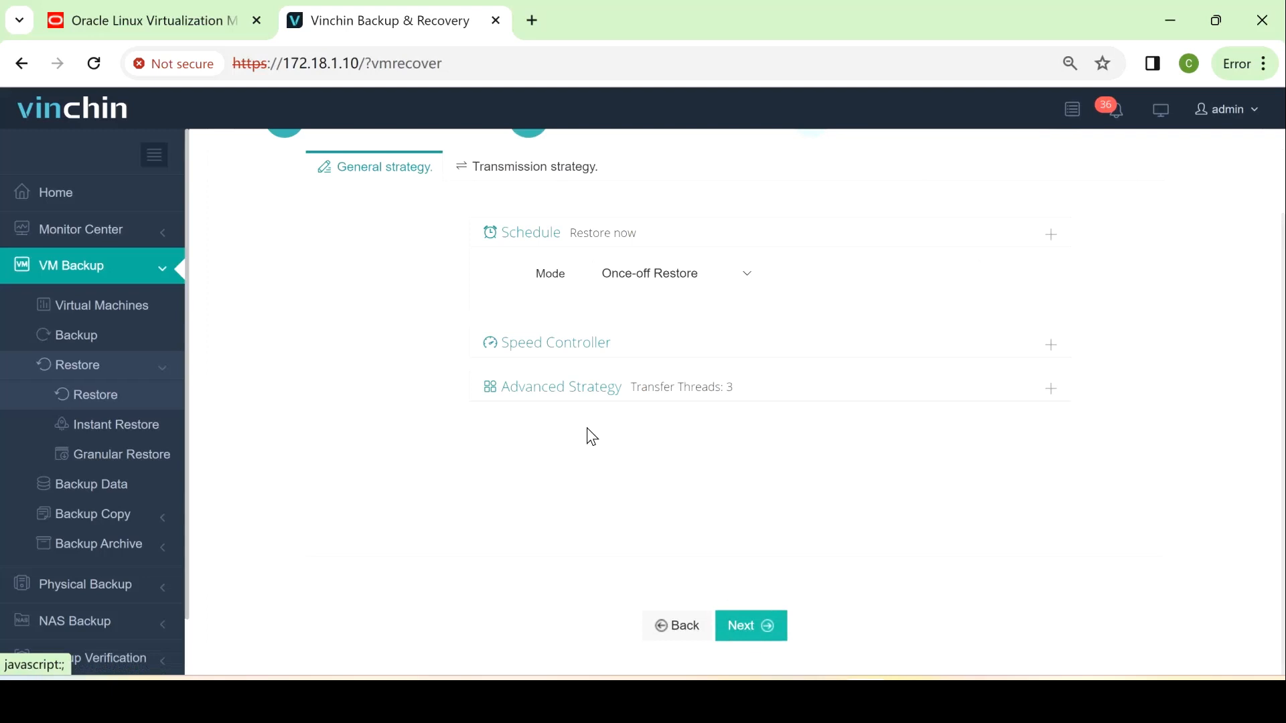
Keep the Once-off Restore strategy defaults and continue to Review & Confirm
scroll(533, 457, "up", 1)
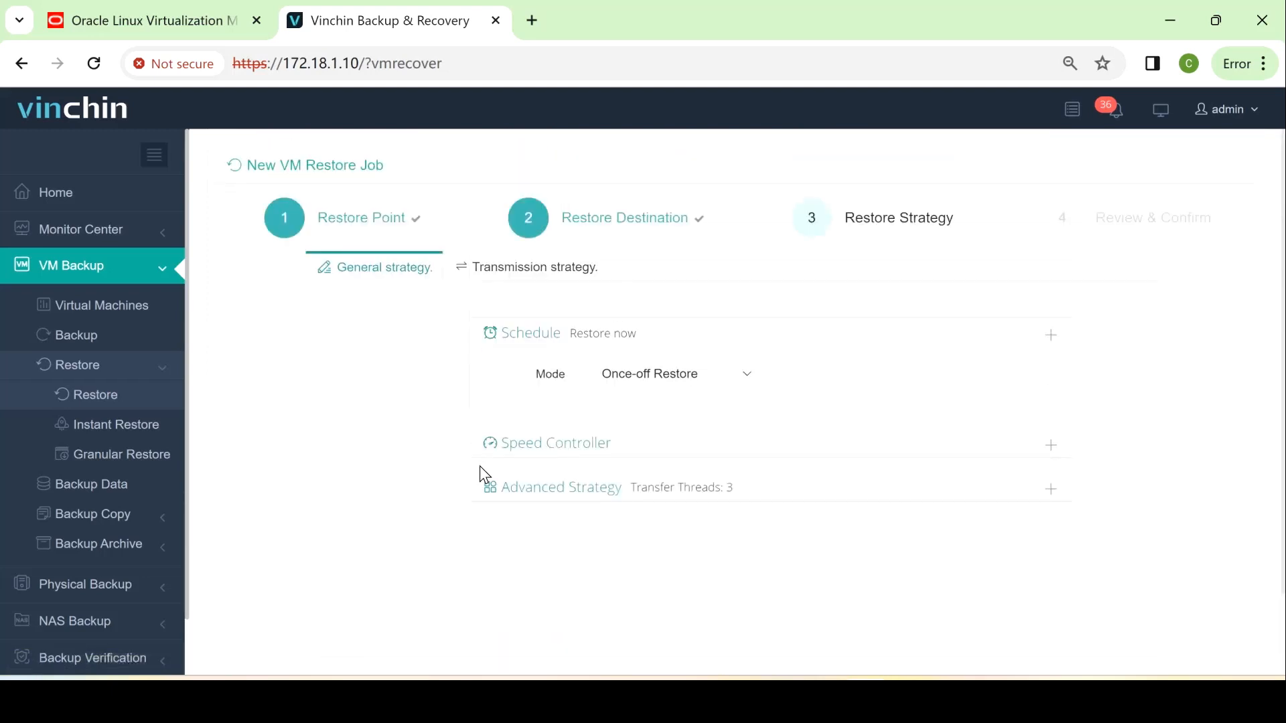
scroll(480, 473, "down", 2)
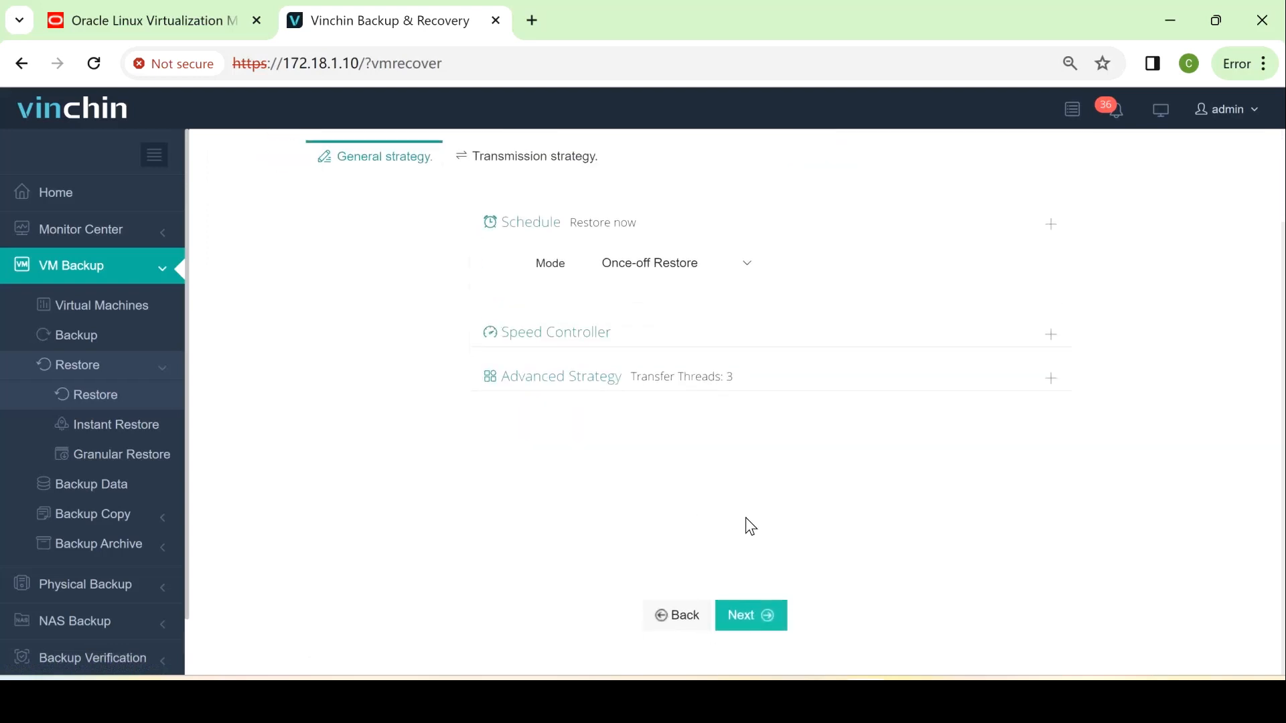
left_click(752, 619)
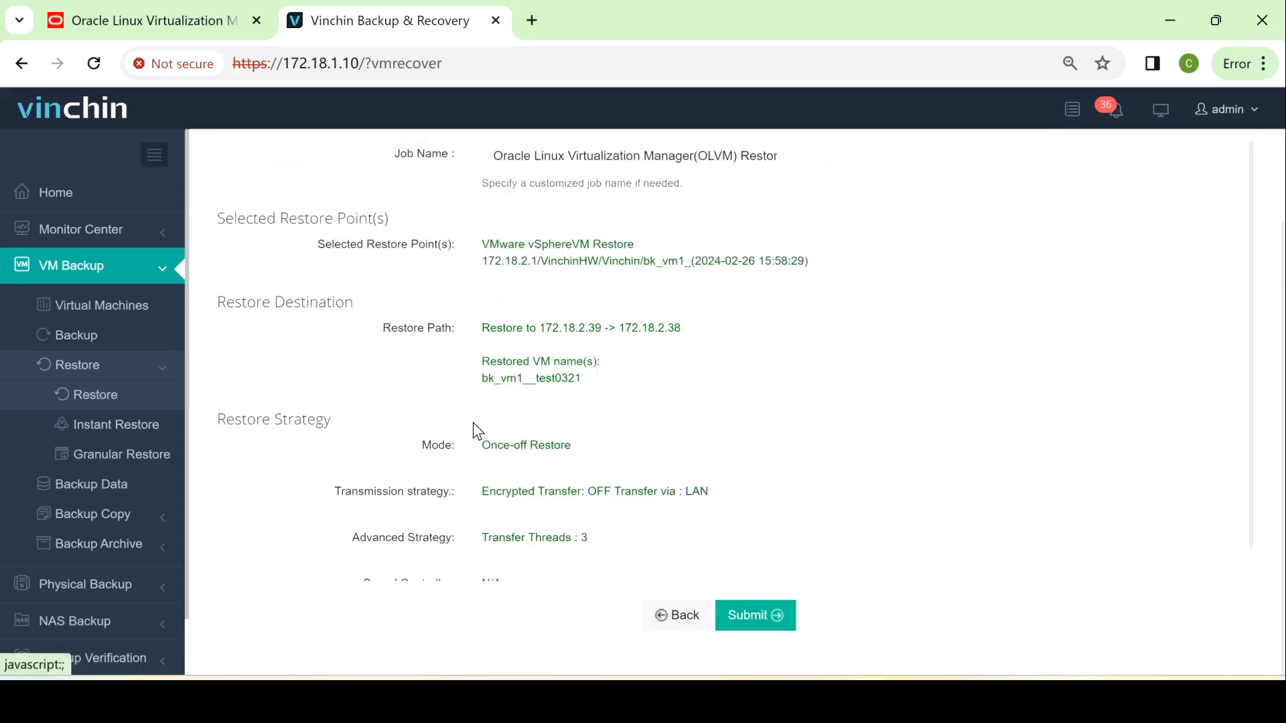
Review the summary and submit the restore job Oracle Linux Virtualization Manager(OLVM) Restore1
scroll(554, 431, "up", 3)
scroll(554, 431, "down", 4)
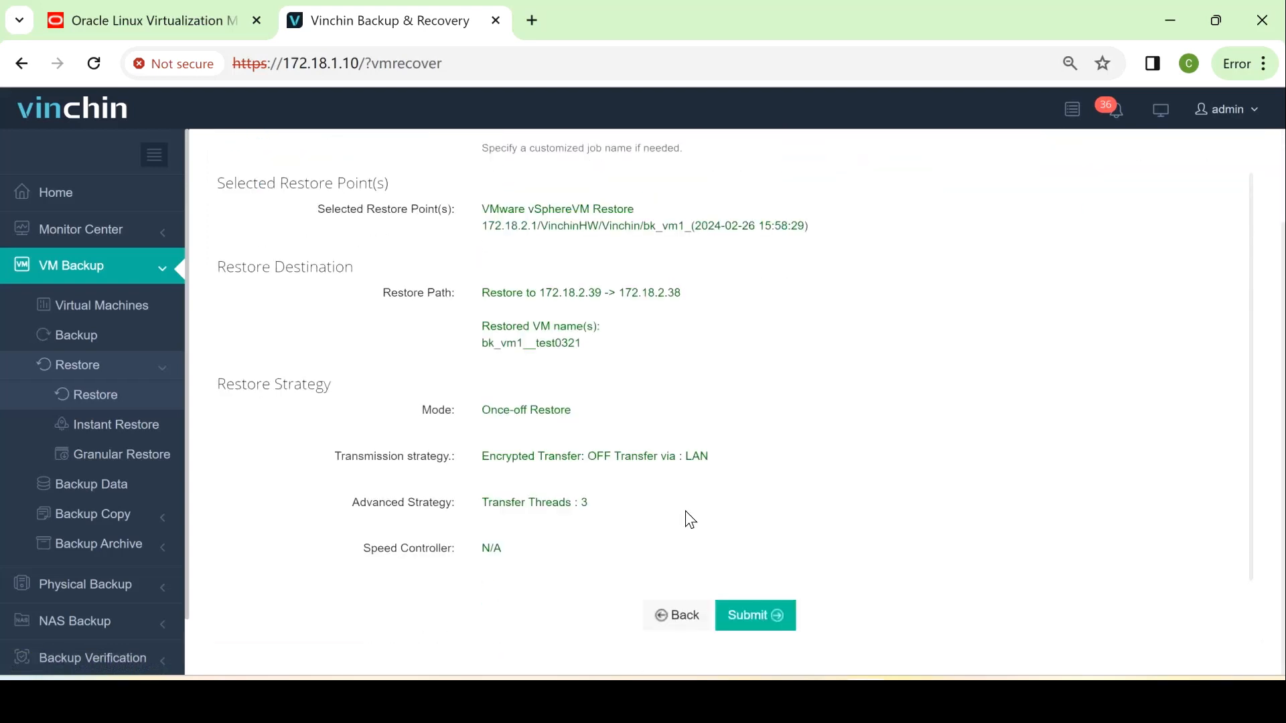
scroll(775, 569, "up", 1)
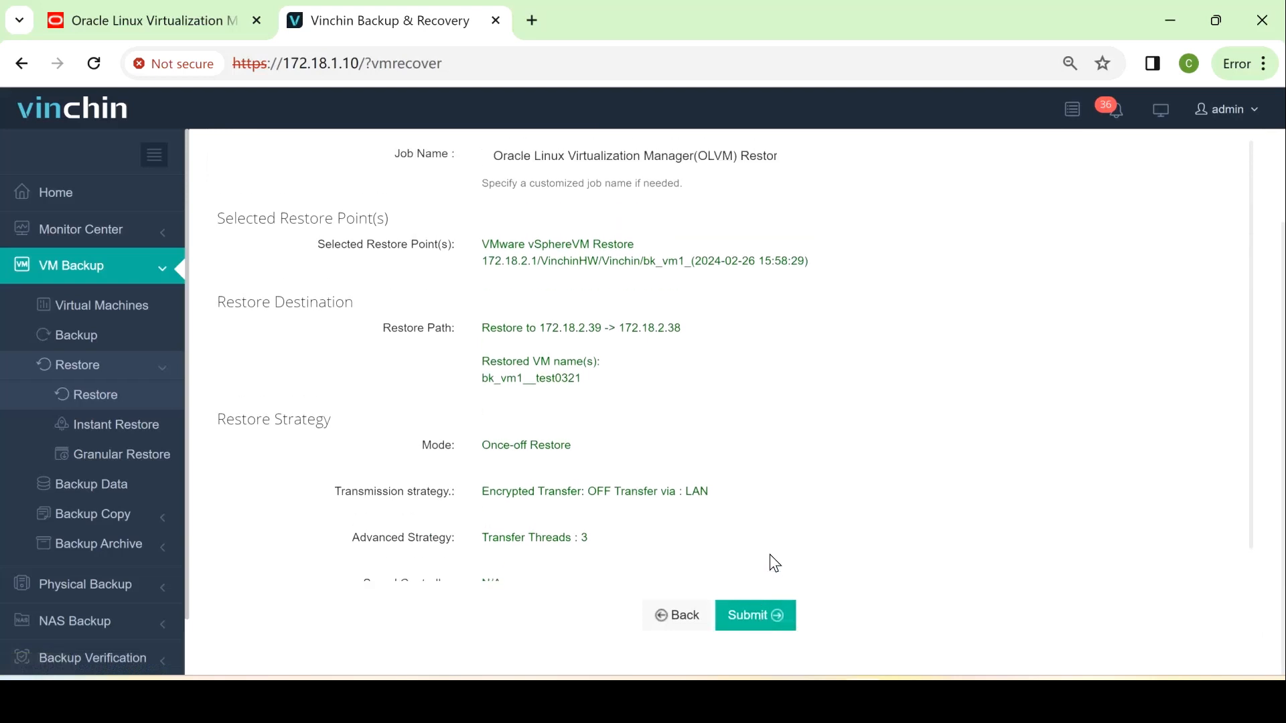
scroll(775, 568, "up", 2)
scroll(773, 566, "down", 2)
scroll(774, 565, "down", 2)
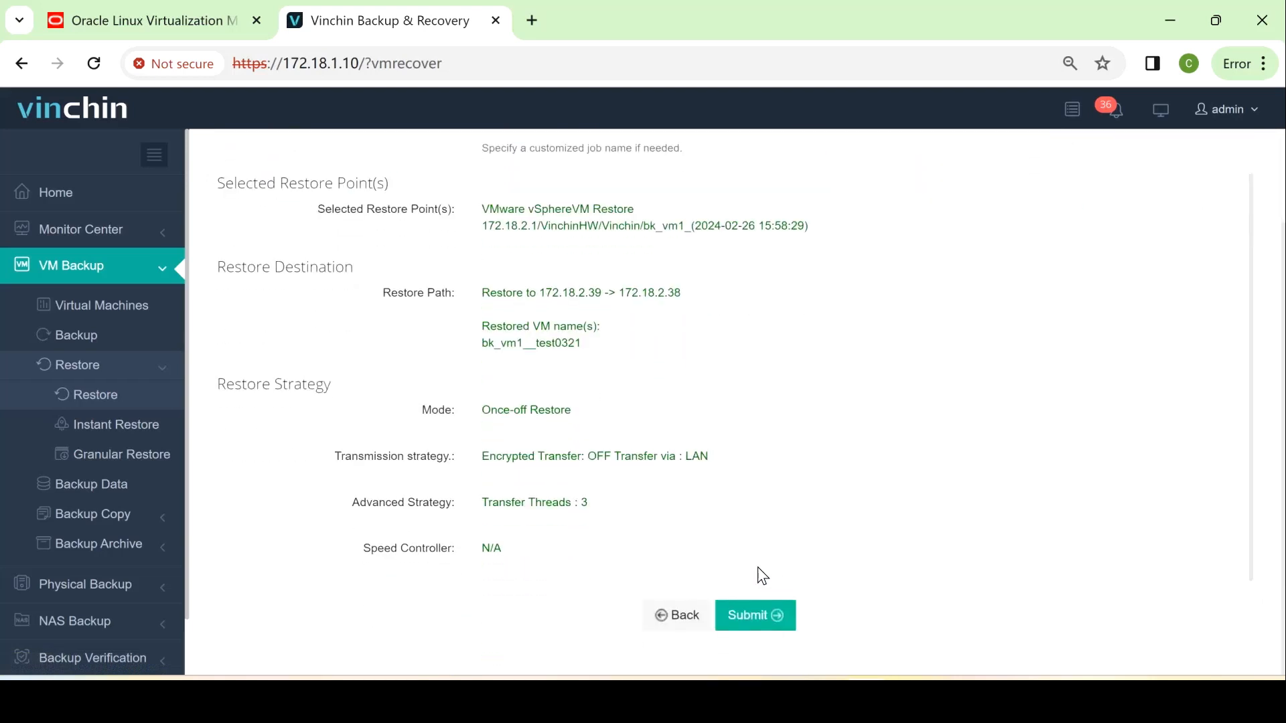
left_click(763, 621)
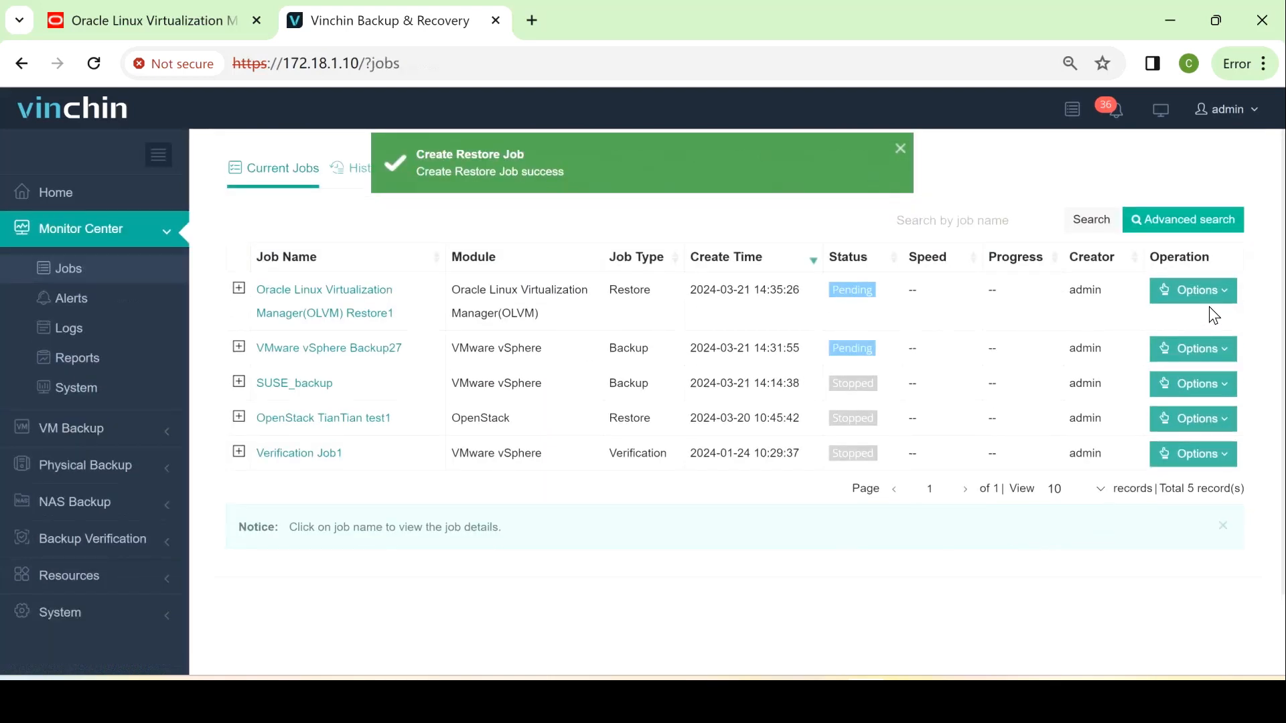
Start the OLVM Restore1 job and view its Job Details, now showing Starting
left_click(1162, 290)
left_click(1181, 328)
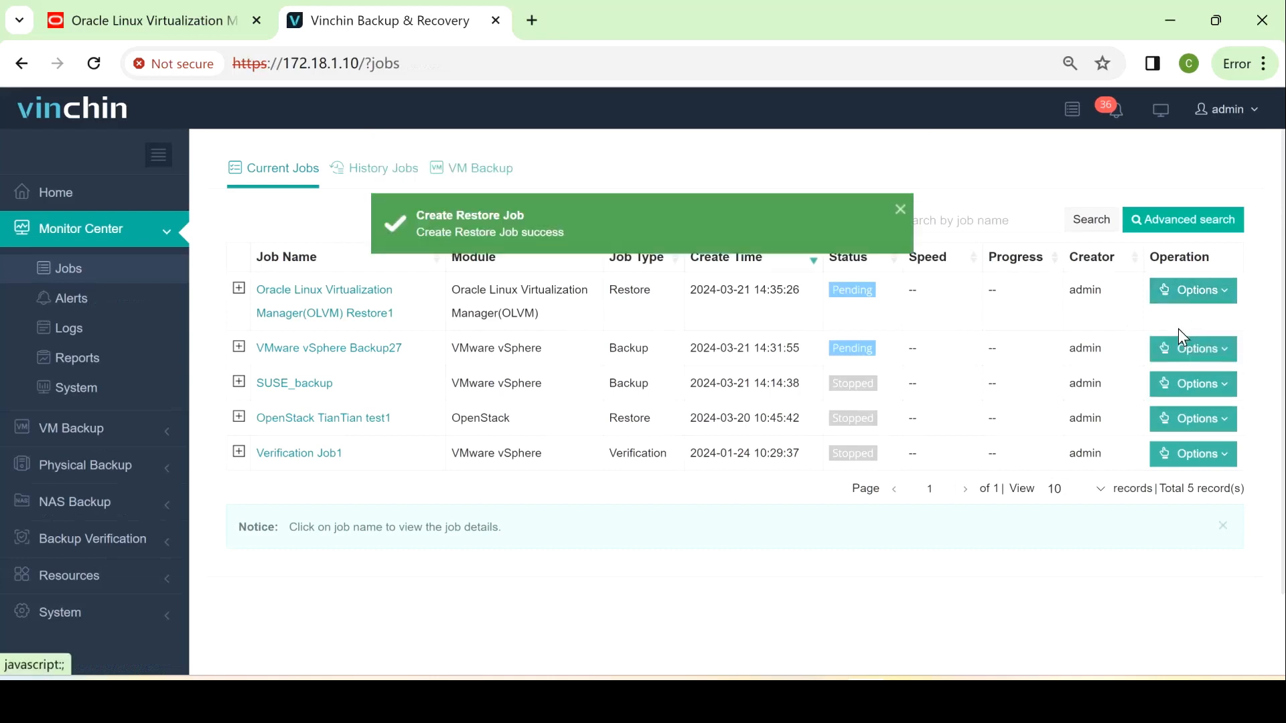
left_click(354, 303)
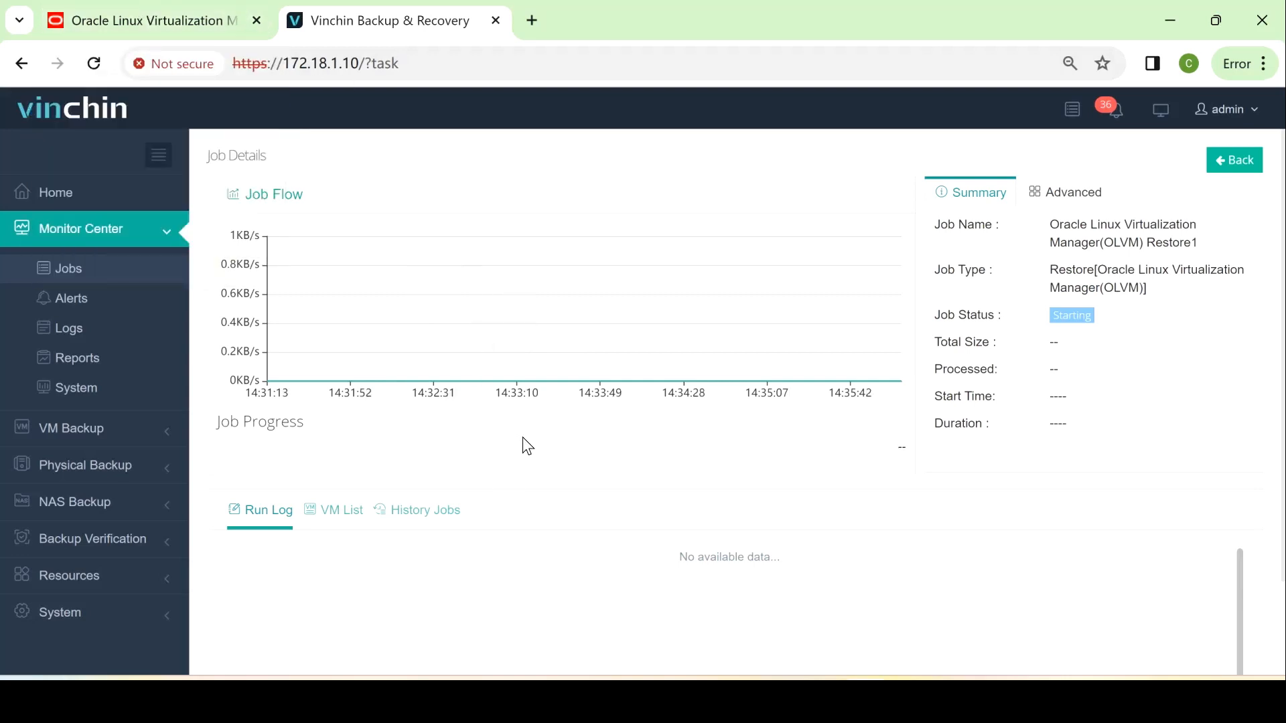
Open a new Instant Restore job from VM Backup > Restore in the sidebar
left_click(128, 444)
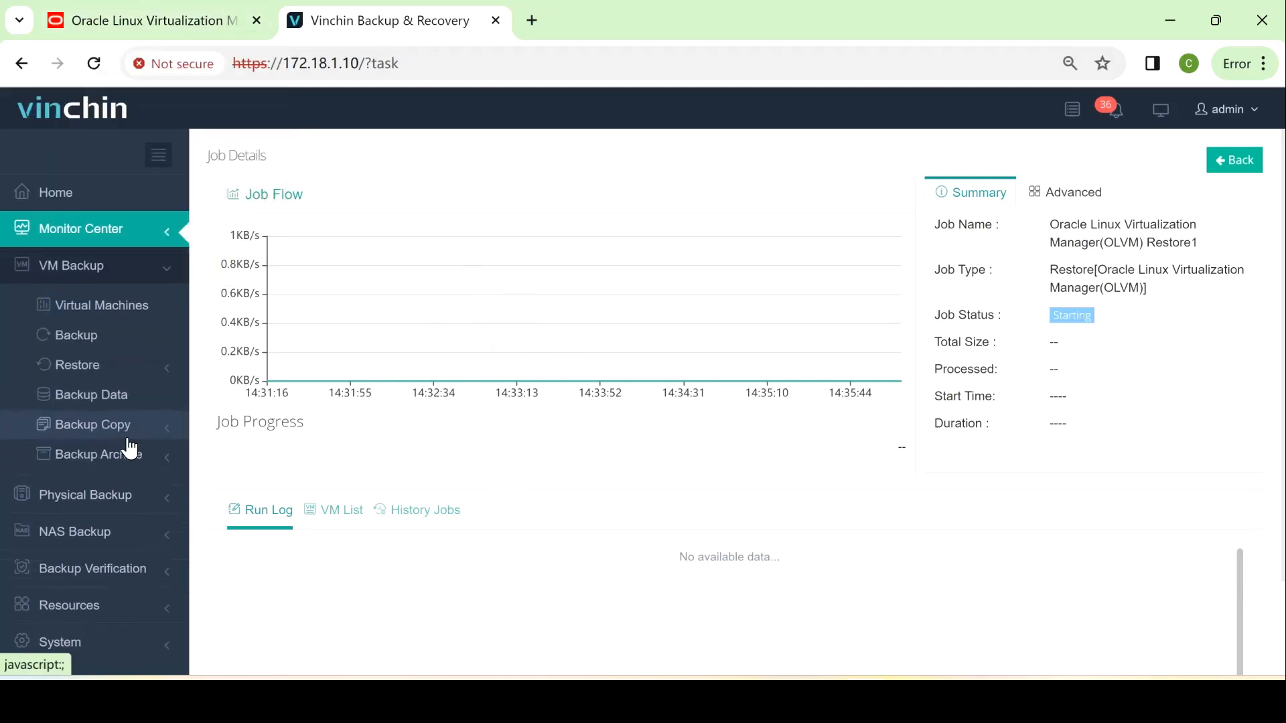
left_click(124, 380)
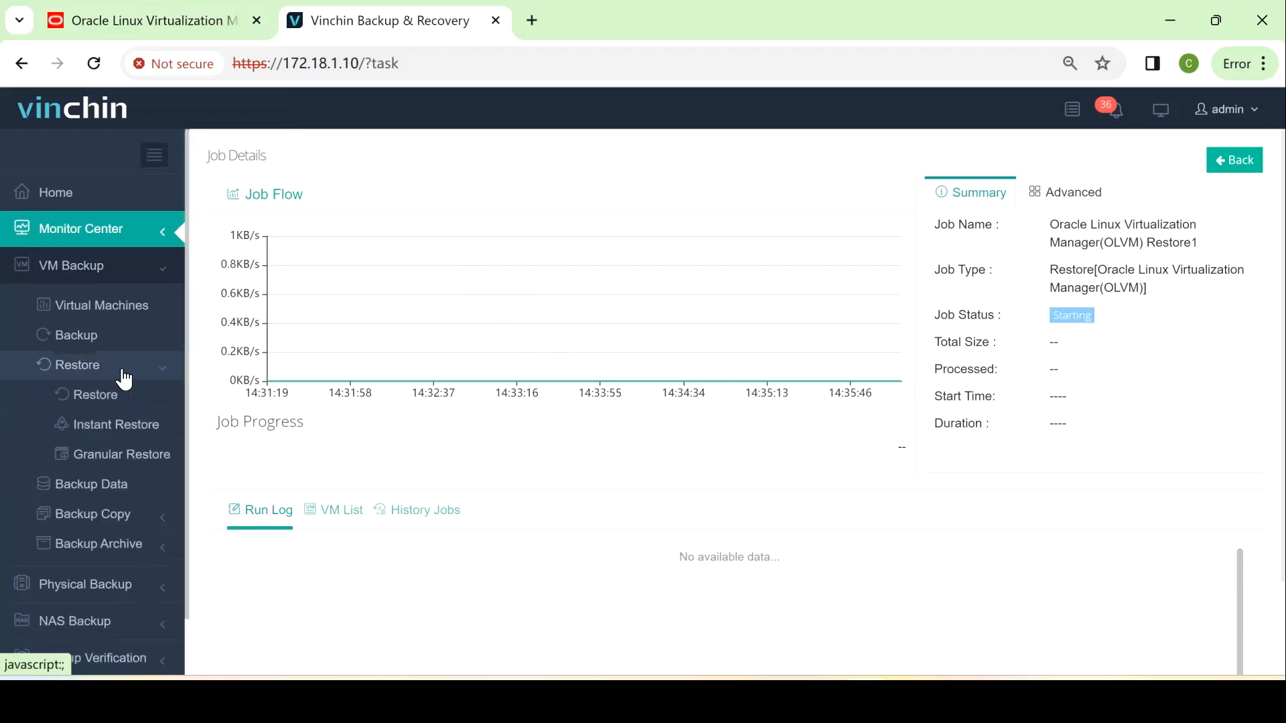
left_click(128, 438)
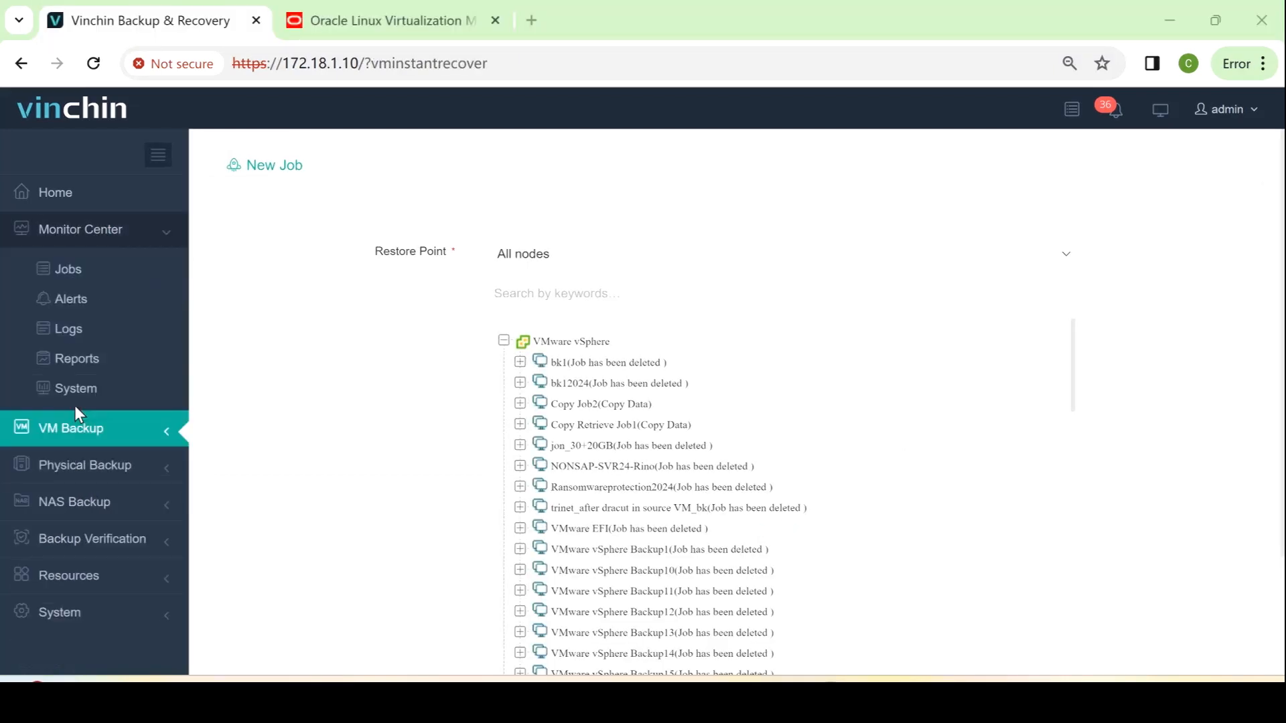
left_click(77, 427)
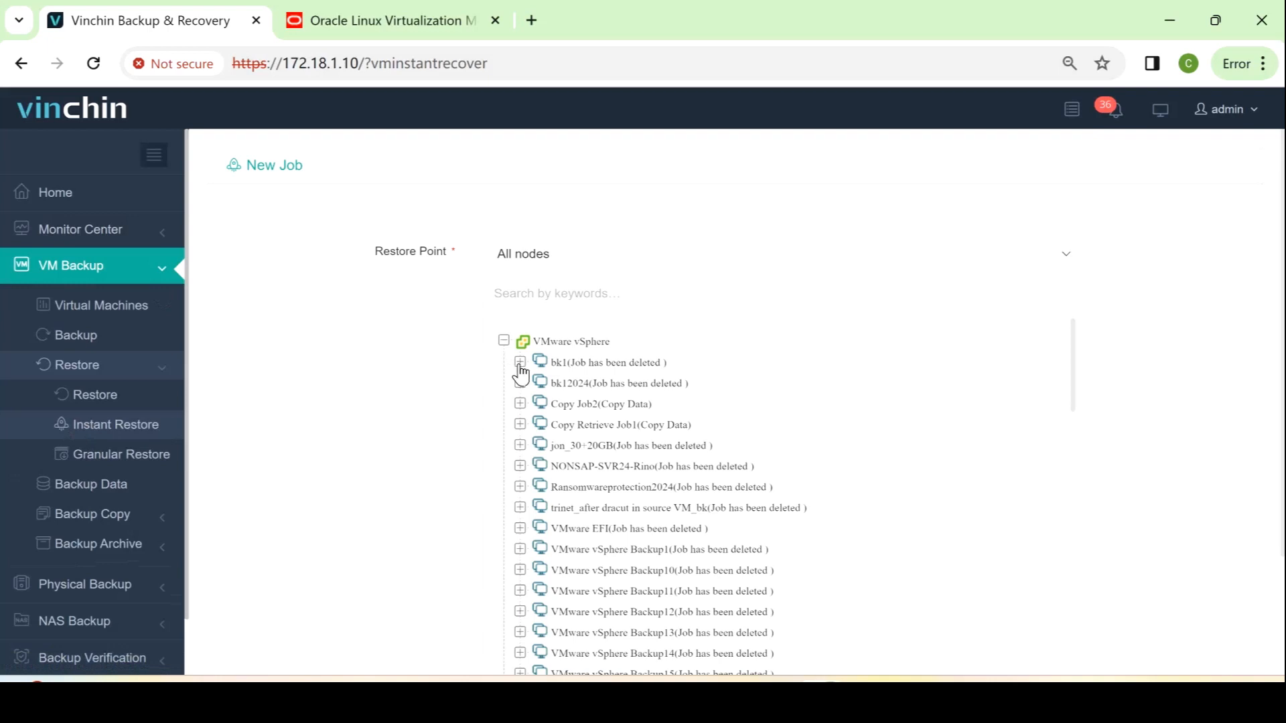
scroll(486, 433, "down", 3)
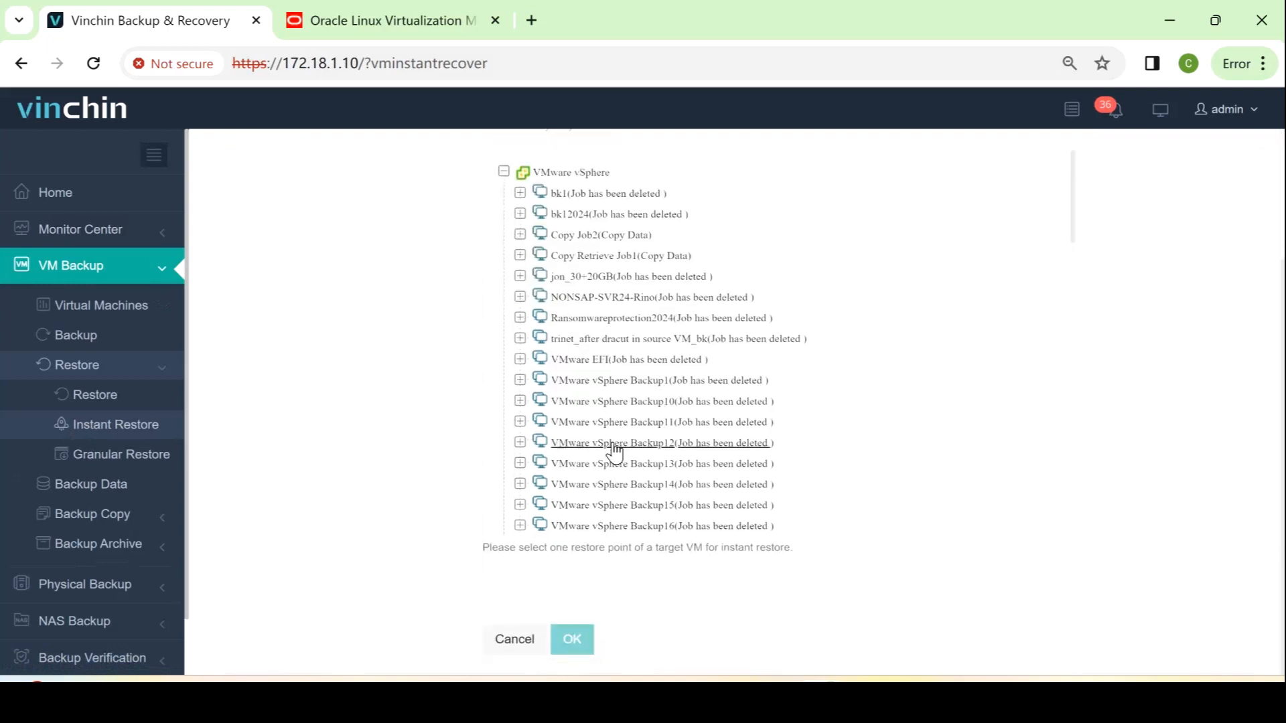
scroll(609, 452, "down", 3)
scroll(606, 455, "down", 3)
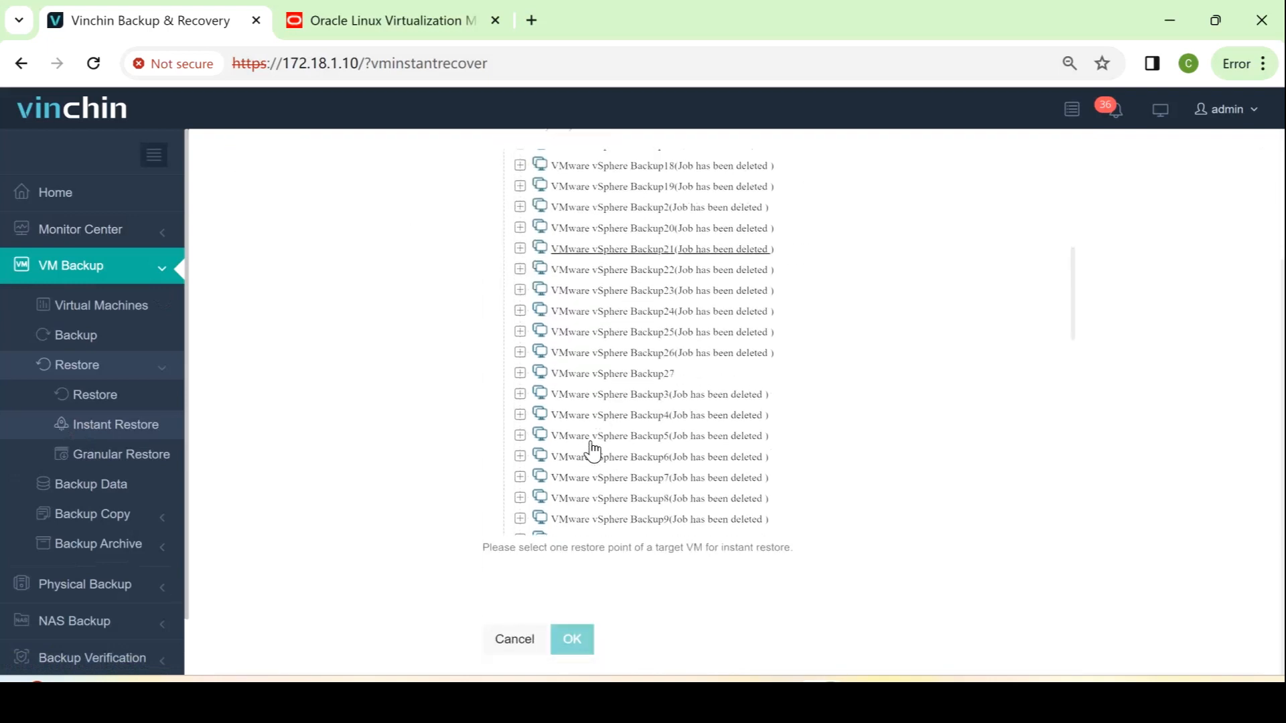
left_click(521, 373)
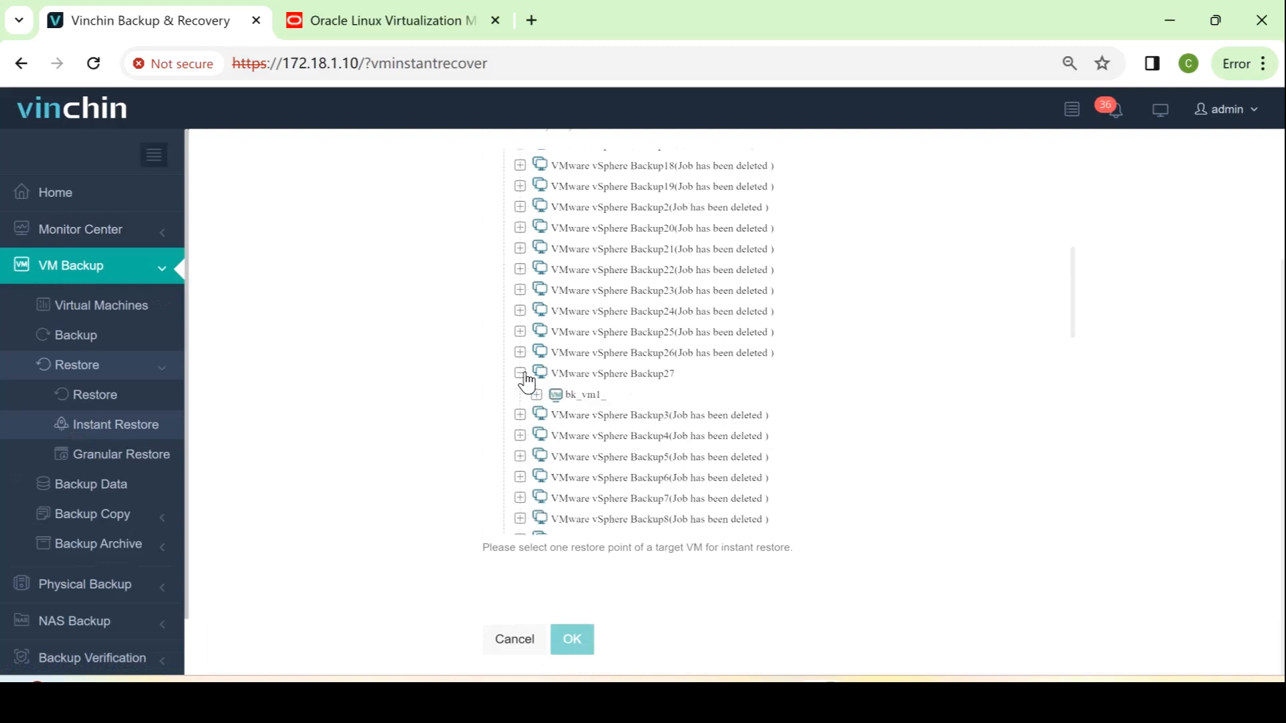
left_click(523, 374)
left_click(522, 374)
left_click(536, 394)
left_click(570, 415)
scroll(399, 492, "down", 1)
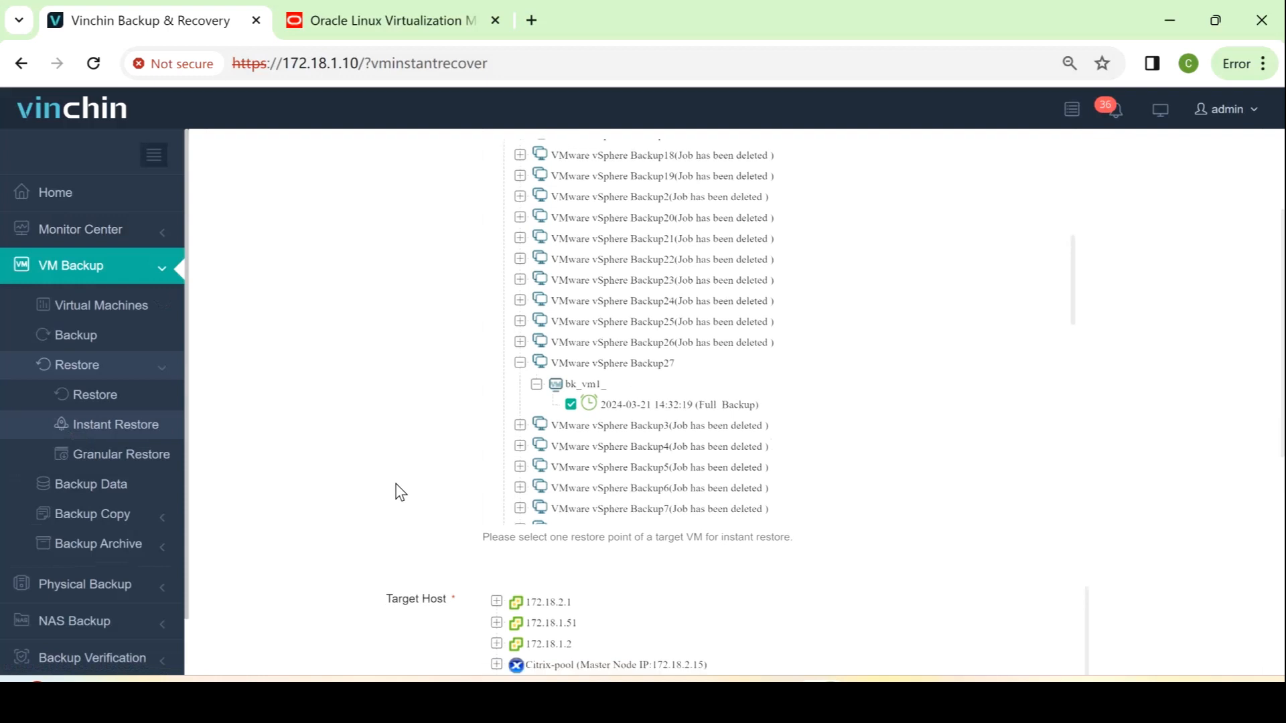
Choose host 172.18.2.14 under 172.18.2.13 as the instant restore target
scroll(505, 410, "down", 7)
scroll(609, 451, "up", 2)
scroll(741, 508, "down", 2)
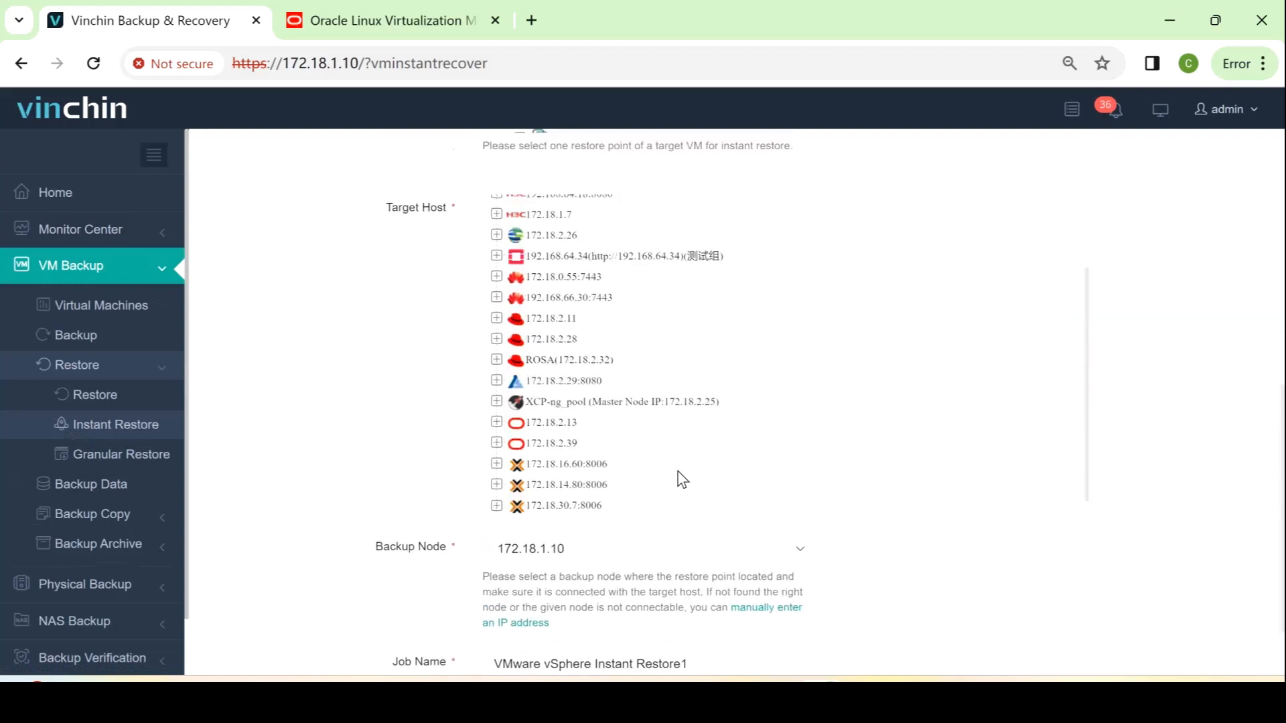
left_click(496, 422)
left_click(532, 443)
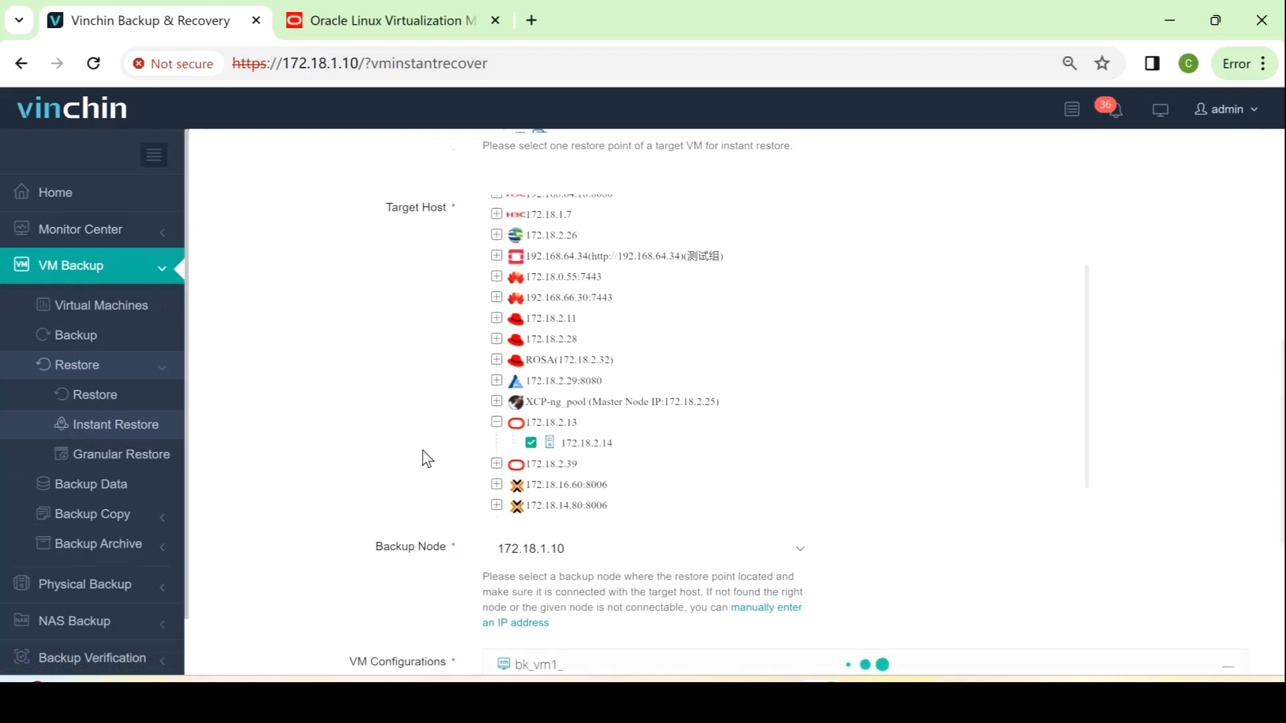
Rename the VM bk_vm1__0321_Instant_Restore, enable power-on, and create the instant restore job
scroll(425, 459, "down", 5)
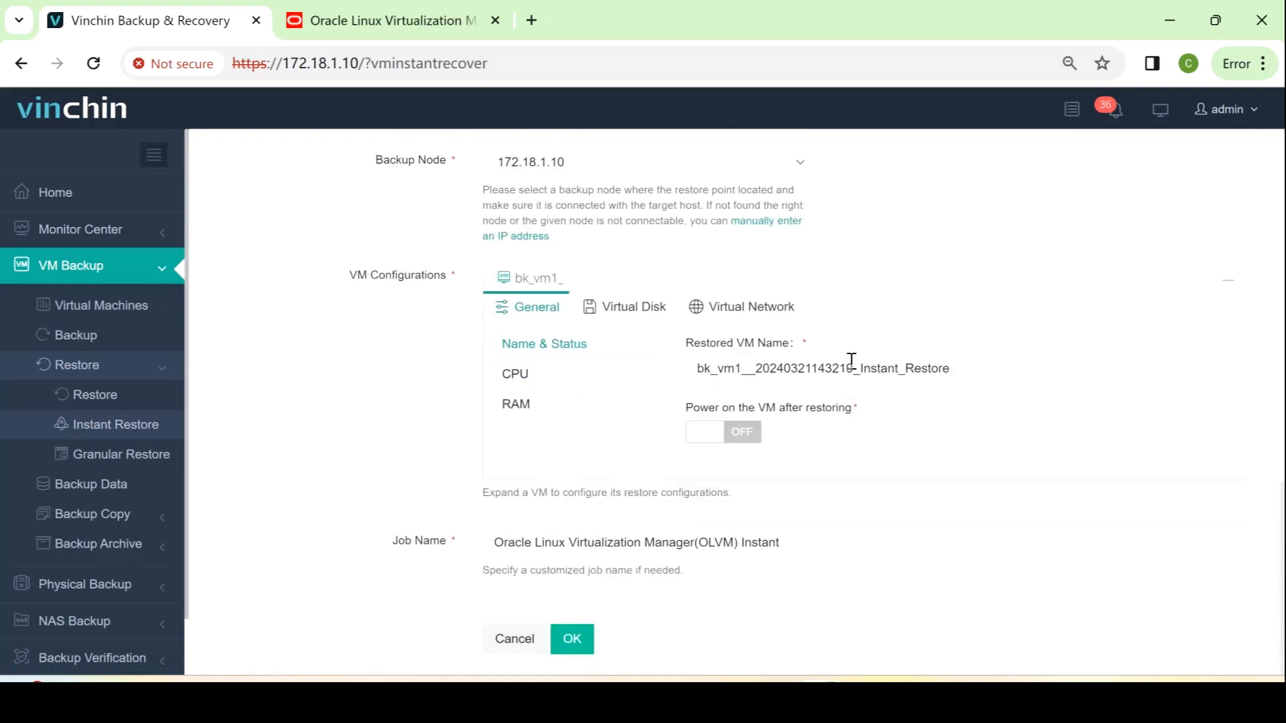
left_click_drag(853, 361, 754, 361)
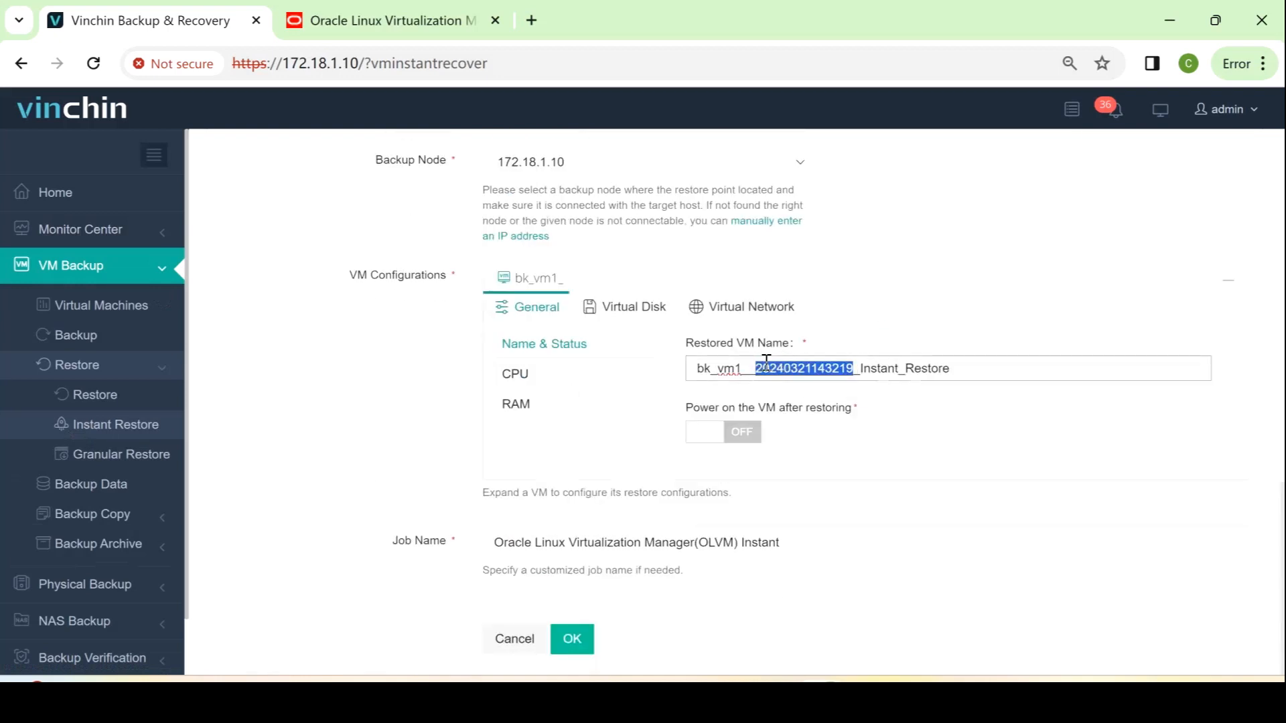
type("0321")
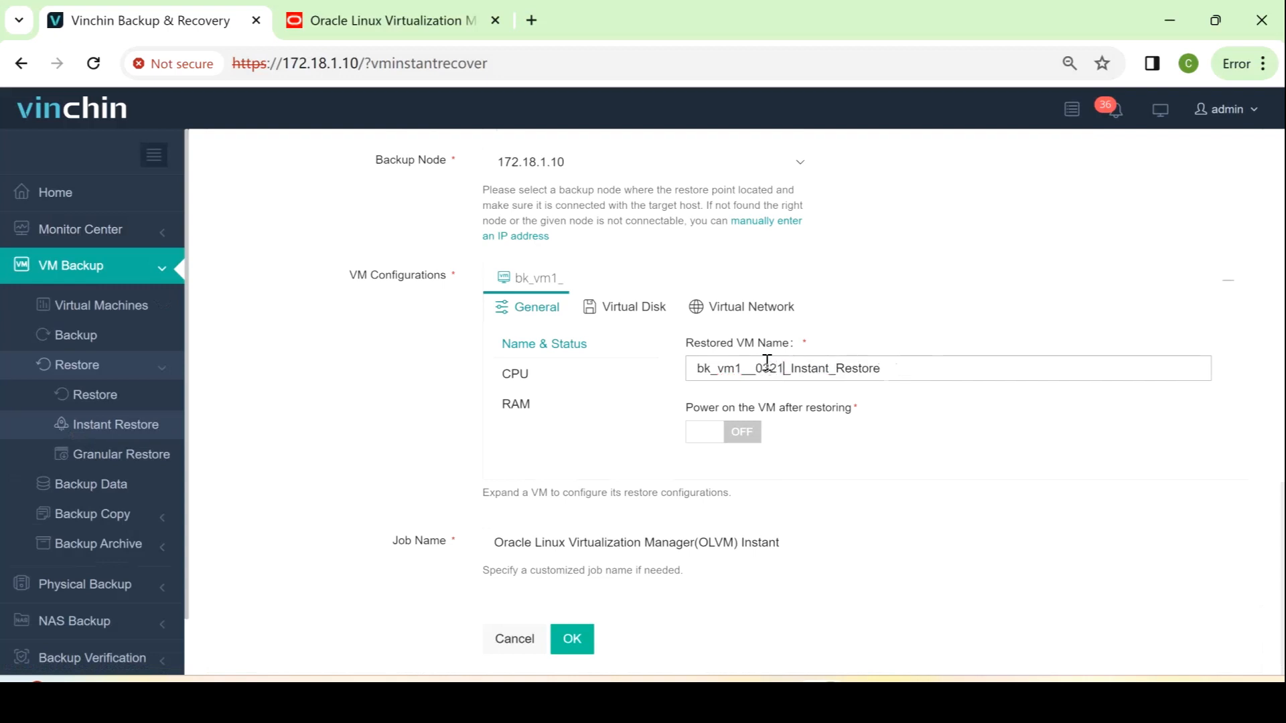
left_click(740, 433)
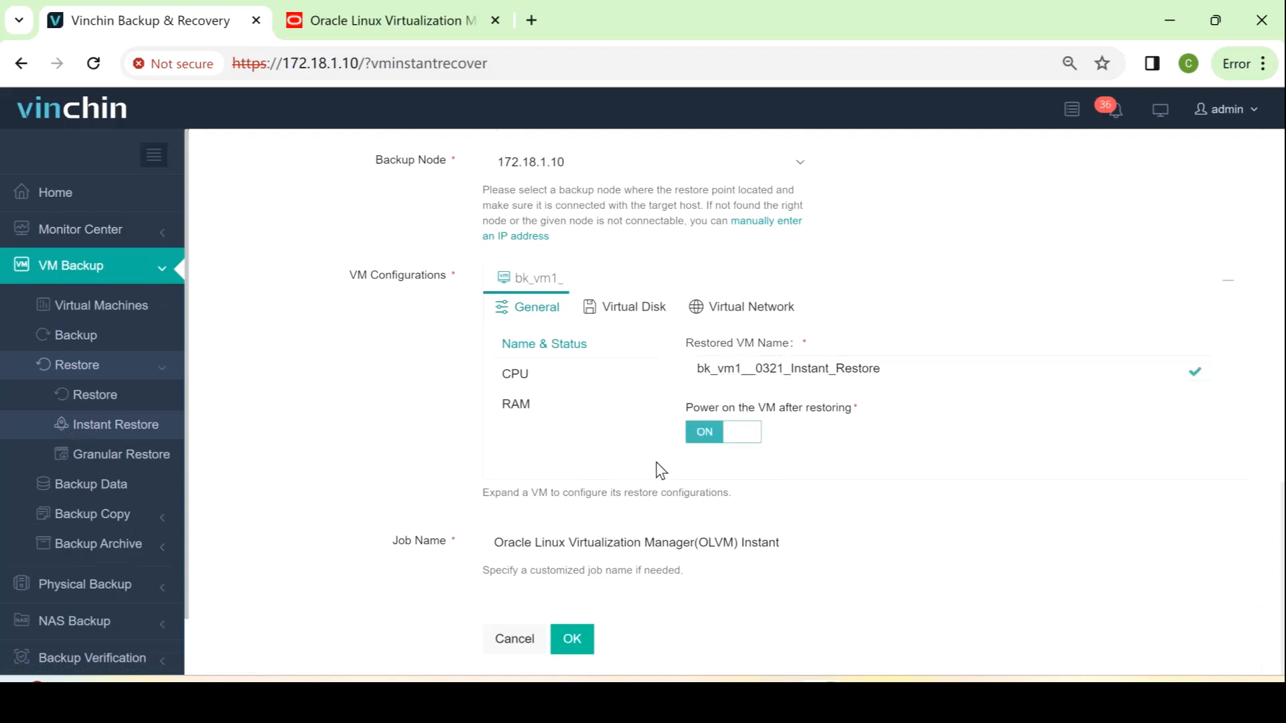
left_click(584, 647)
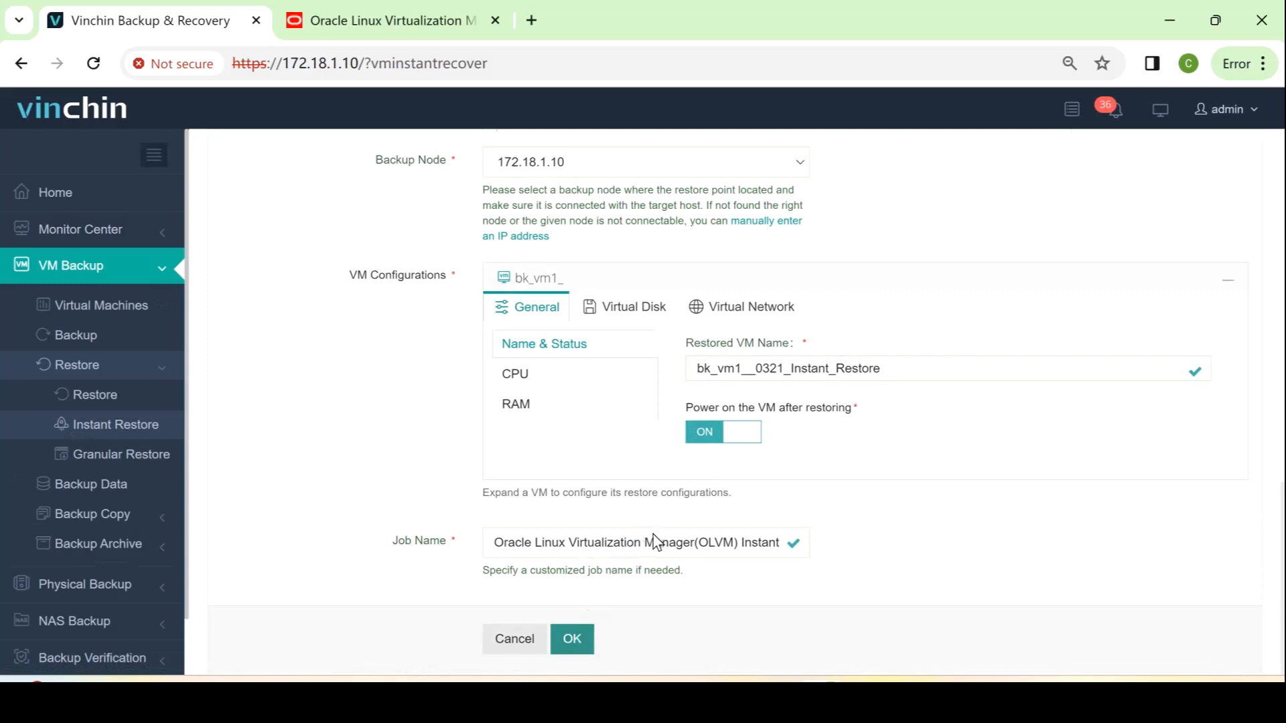
scroll(659, 542, "up", 3)
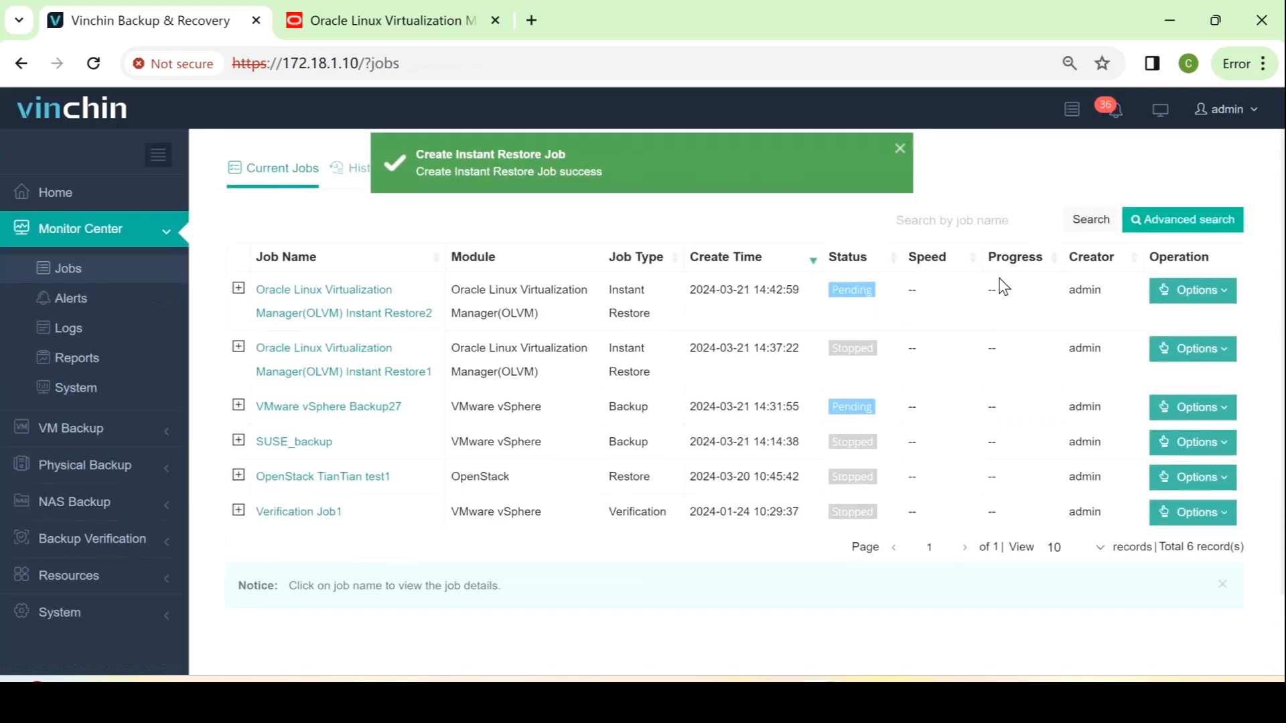
left_click(1180, 290)
Start the Instant Restore2 job and open its Job Details and run log
left_click(1190, 333)
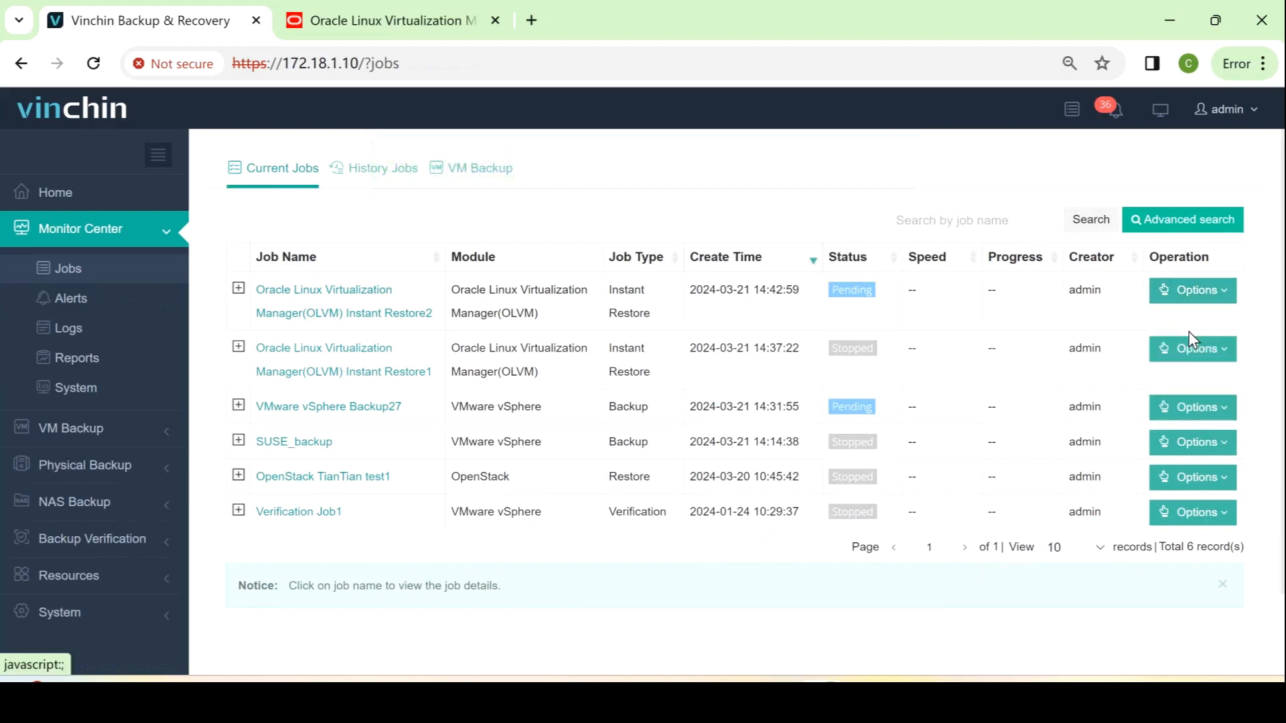
left_click(317, 297)
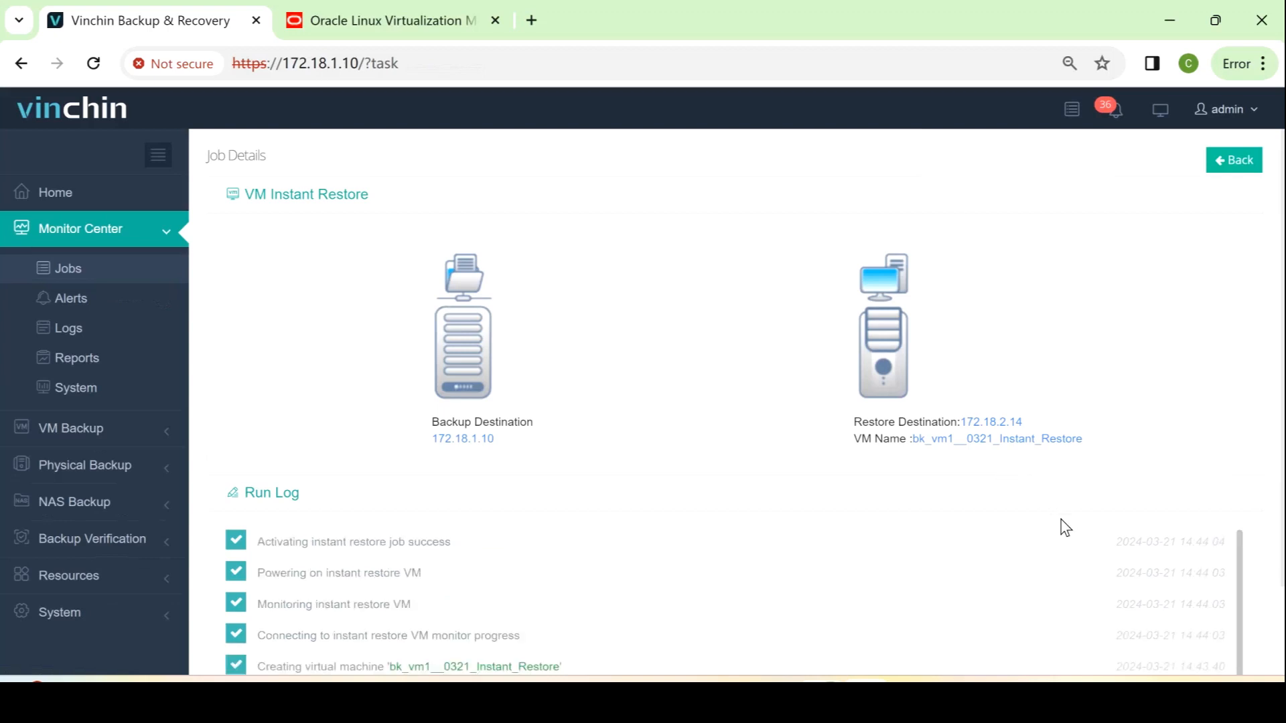
Check bk_vm1__0321_Instant_Restore's status in the OLVM virtual machines list
left_click(398, 26)
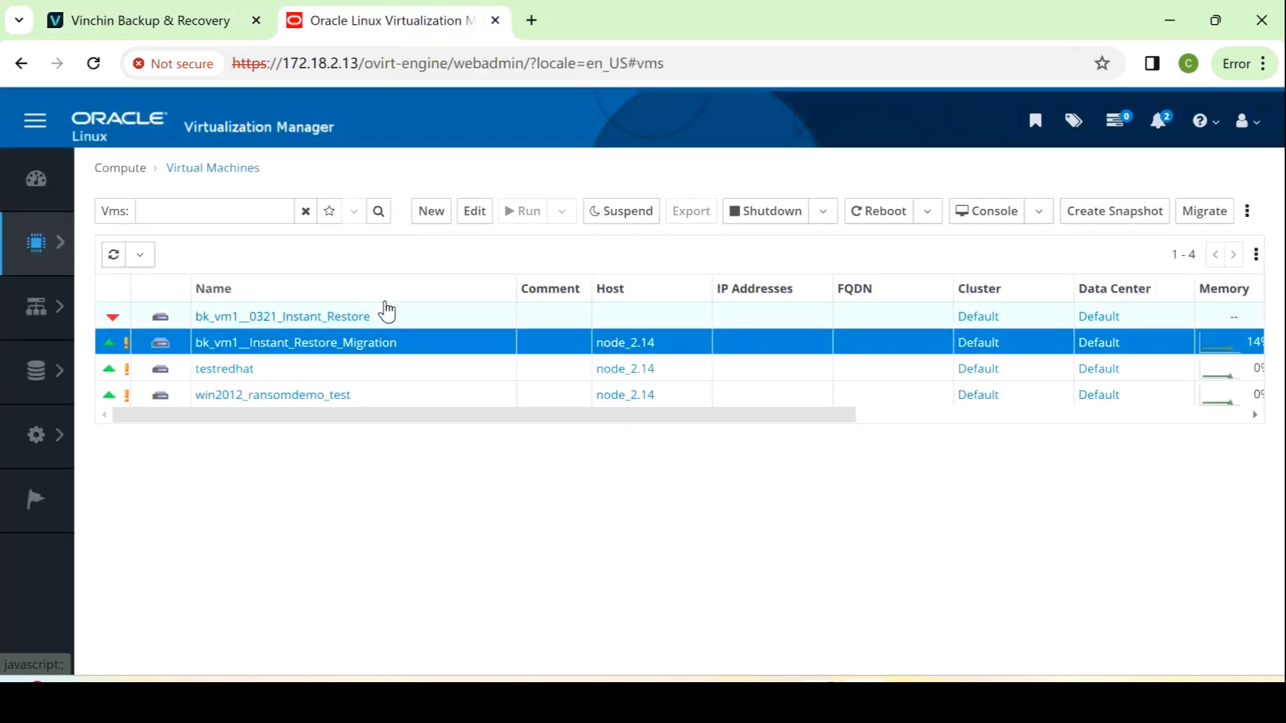
left_click(426, 320)
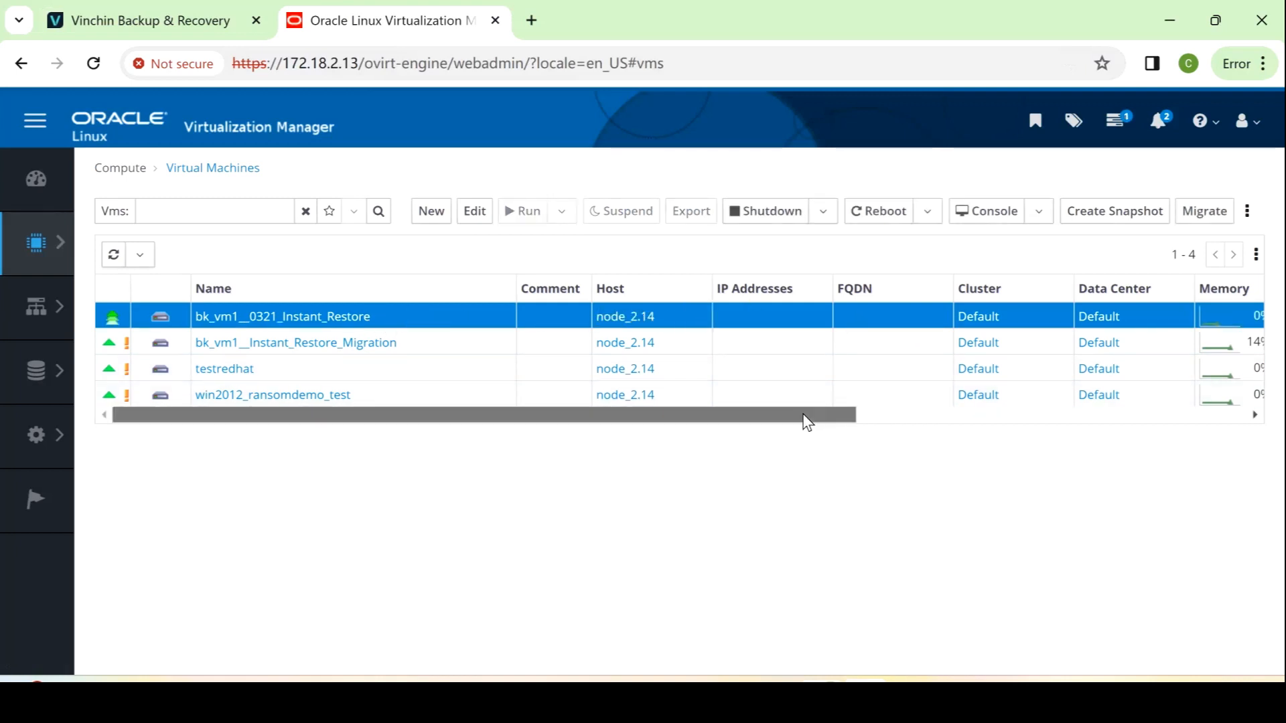
left_click_drag(804, 416, 596, 439)
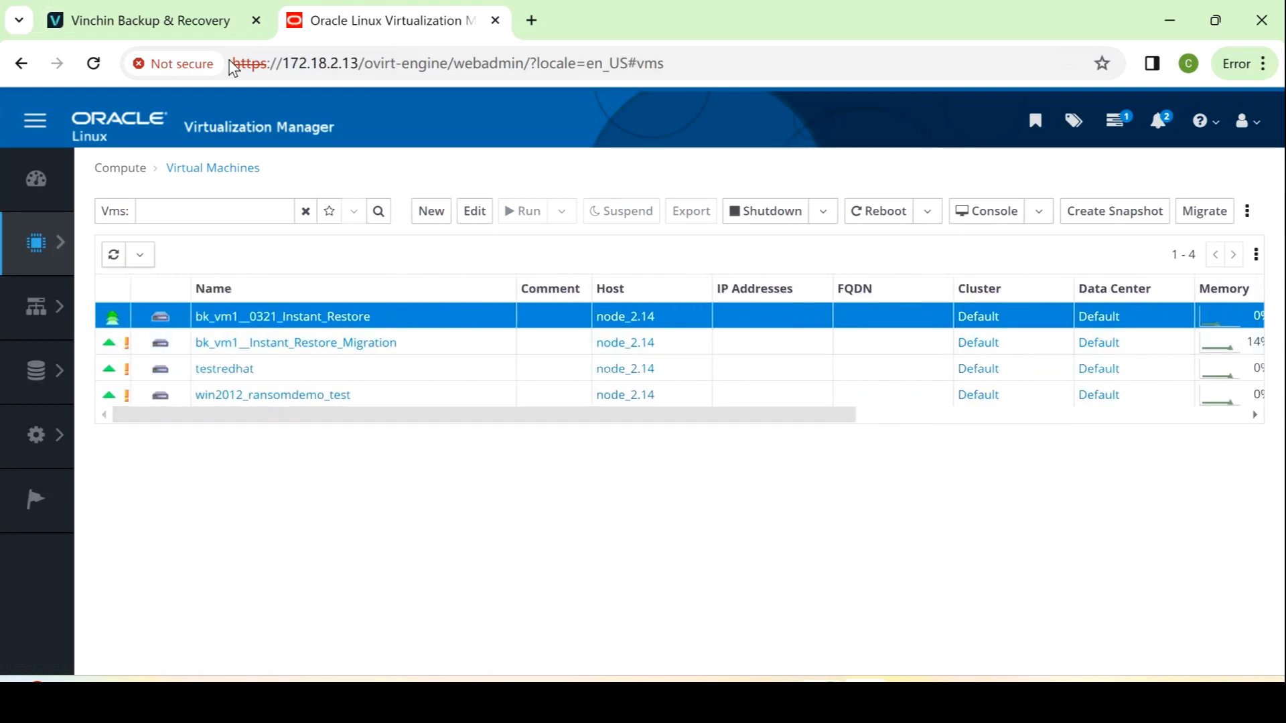
Review the restore job's run log against the OLVM VM list, then go back to Current Jobs
left_click(174, 23)
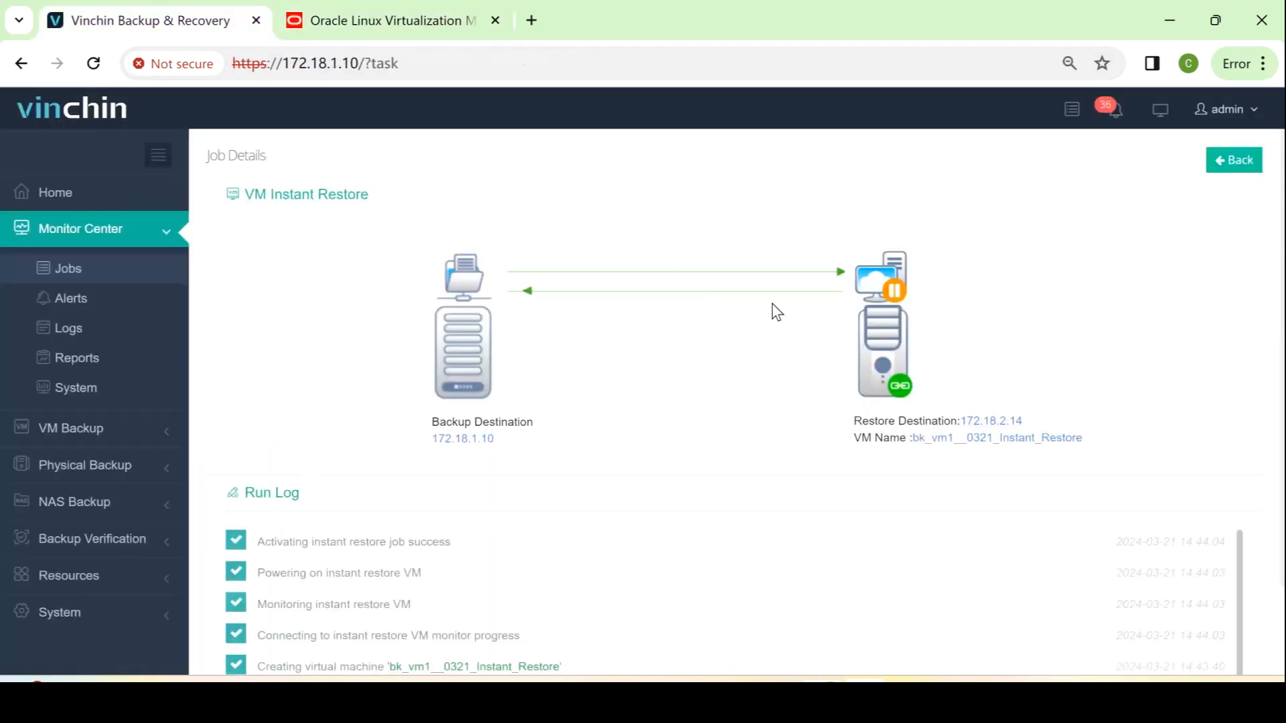
scroll(1176, 594, "down", 2)
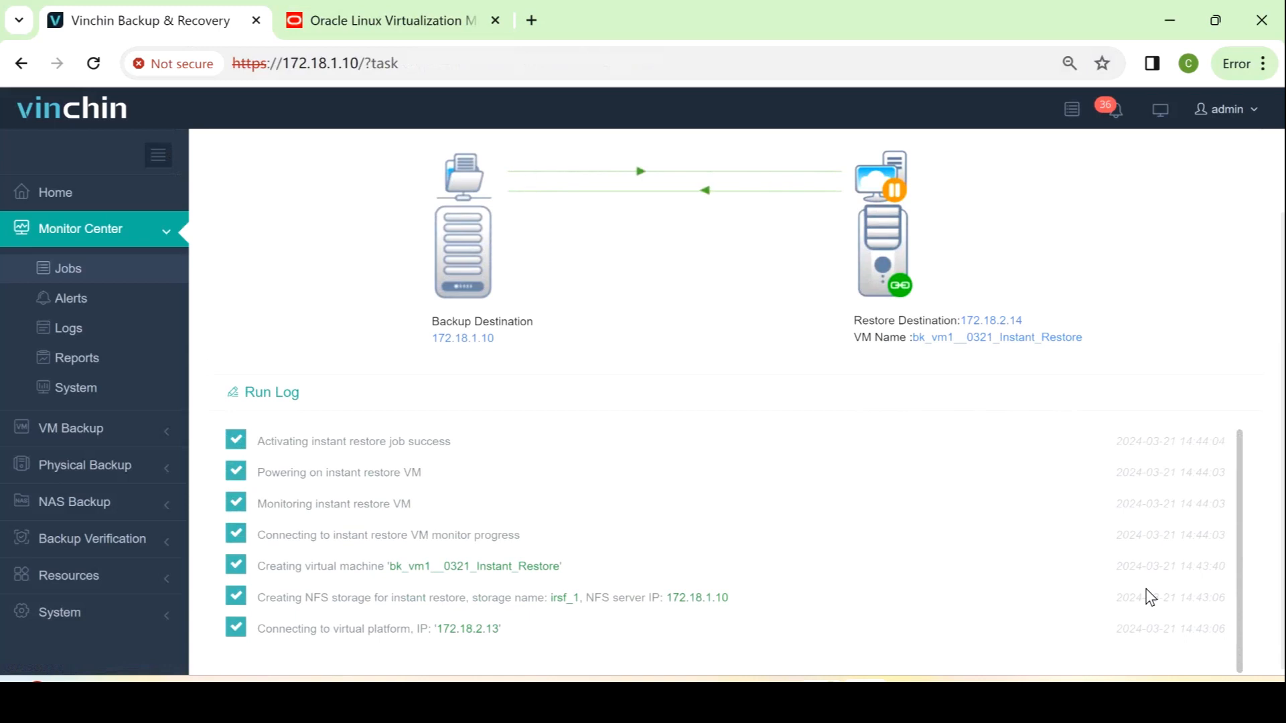
left_click(408, 20)
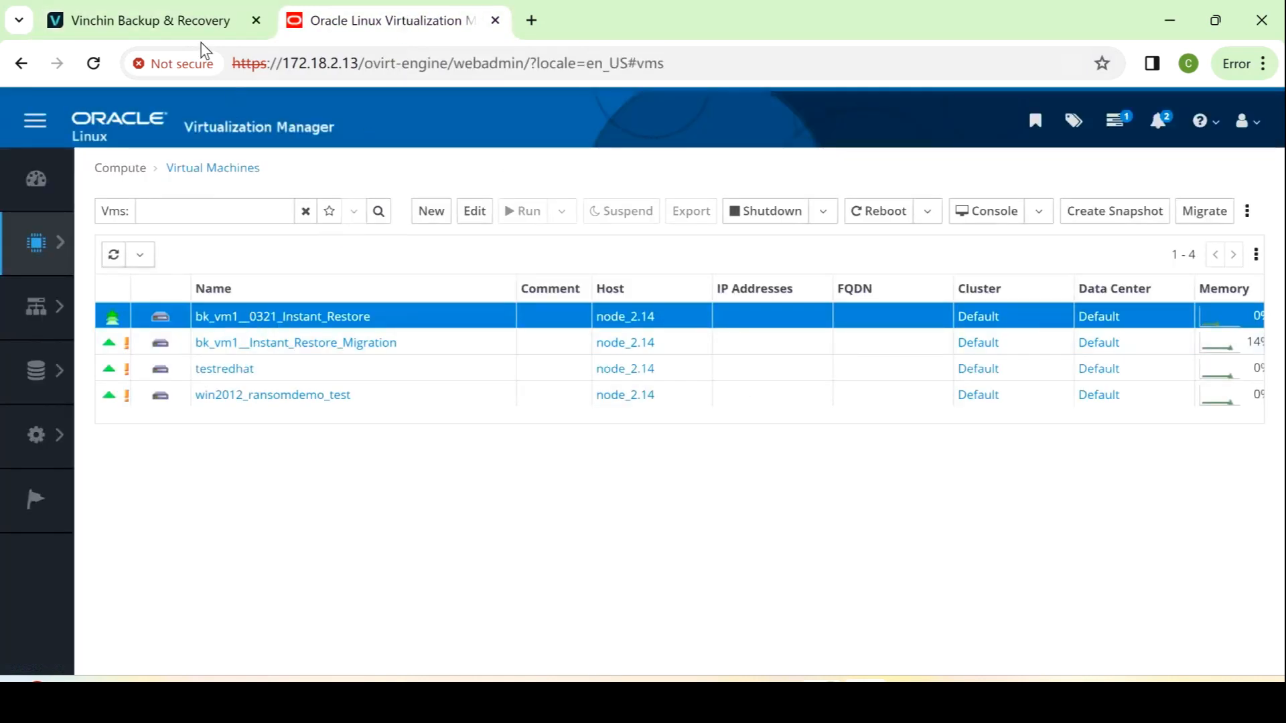
left_click(181, 24)
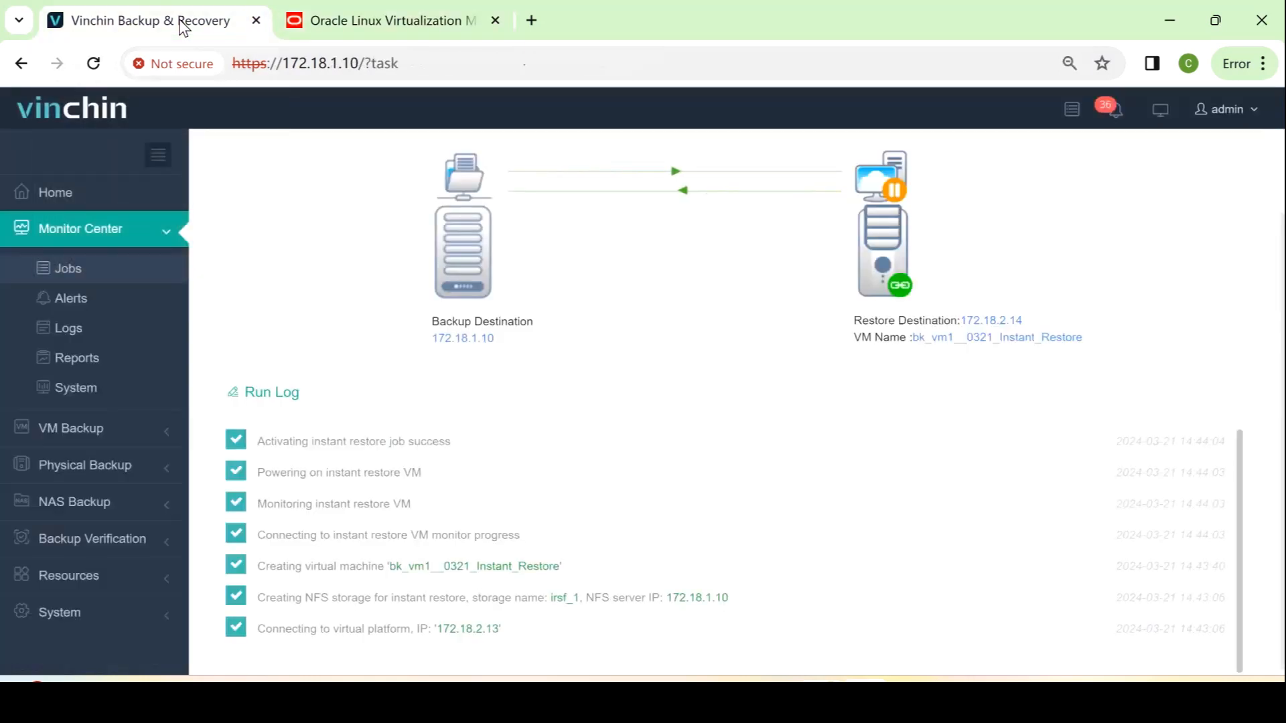
scroll(1001, 426, "up", 2)
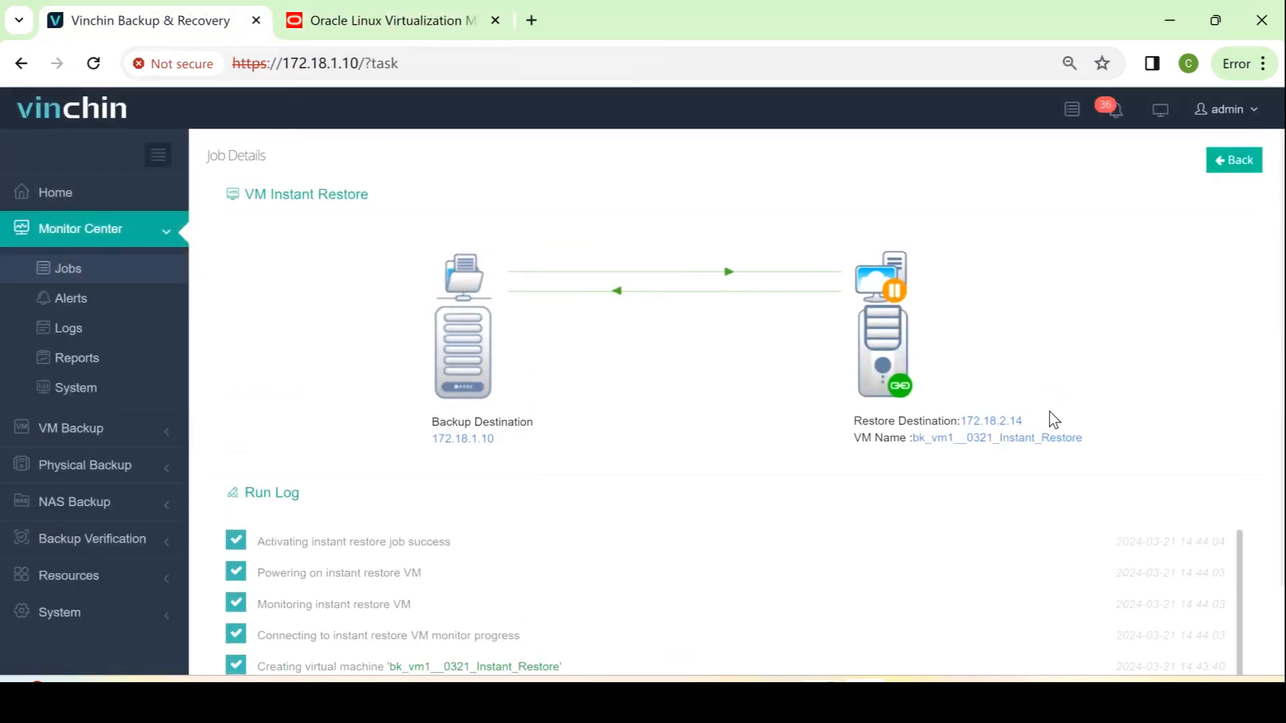
left_click(1236, 169)
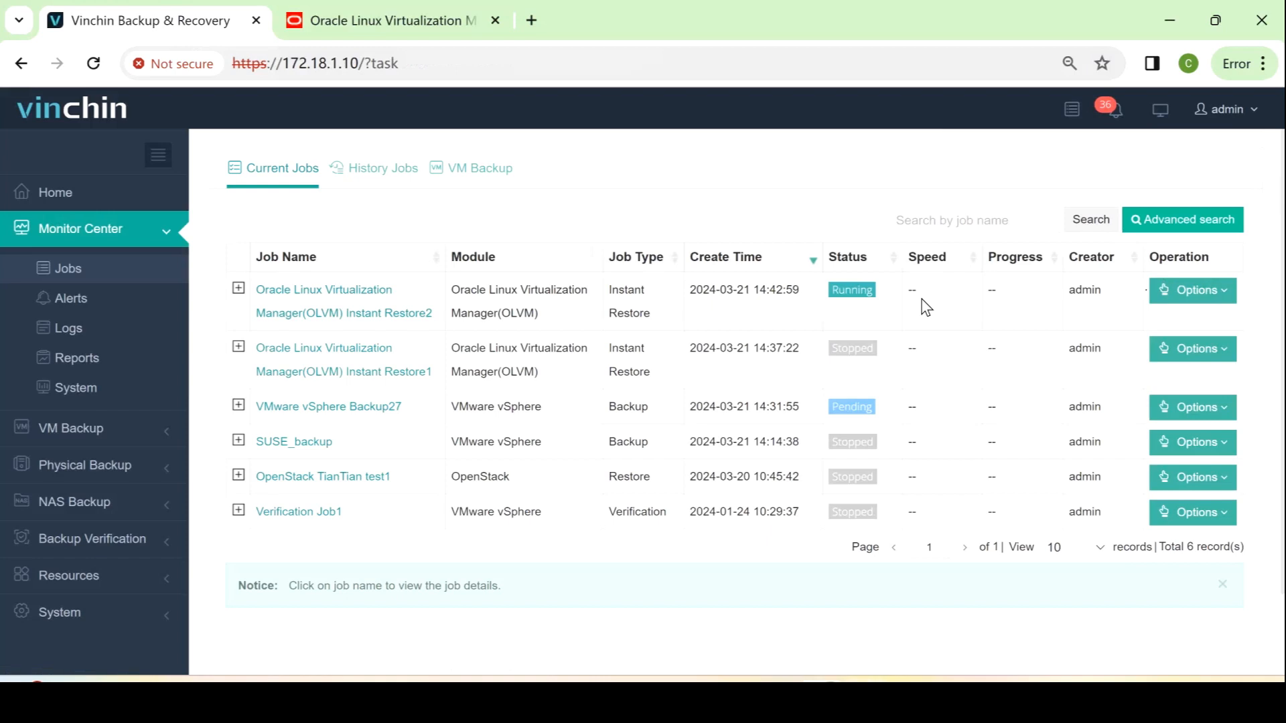
Live-migrate the restored VM to host 172.18.2.14 with power-on enabled, then open the job
left_click(1196, 290)
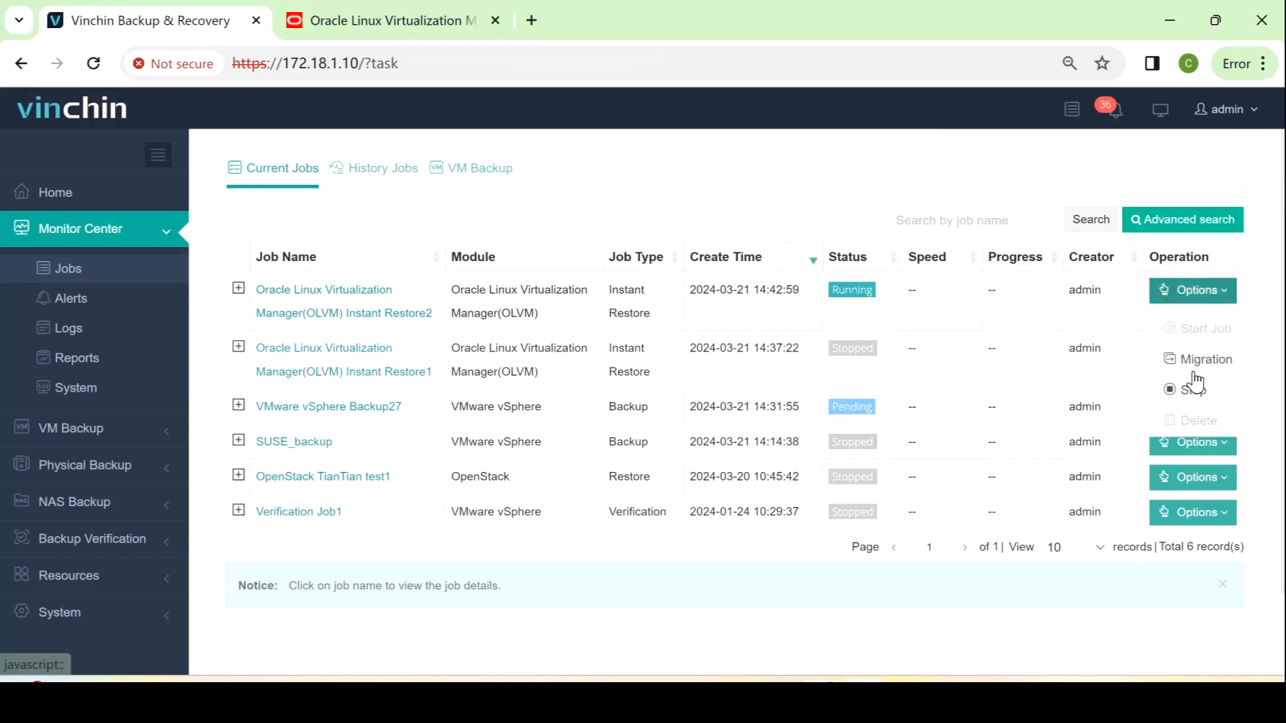
left_click(1197, 359)
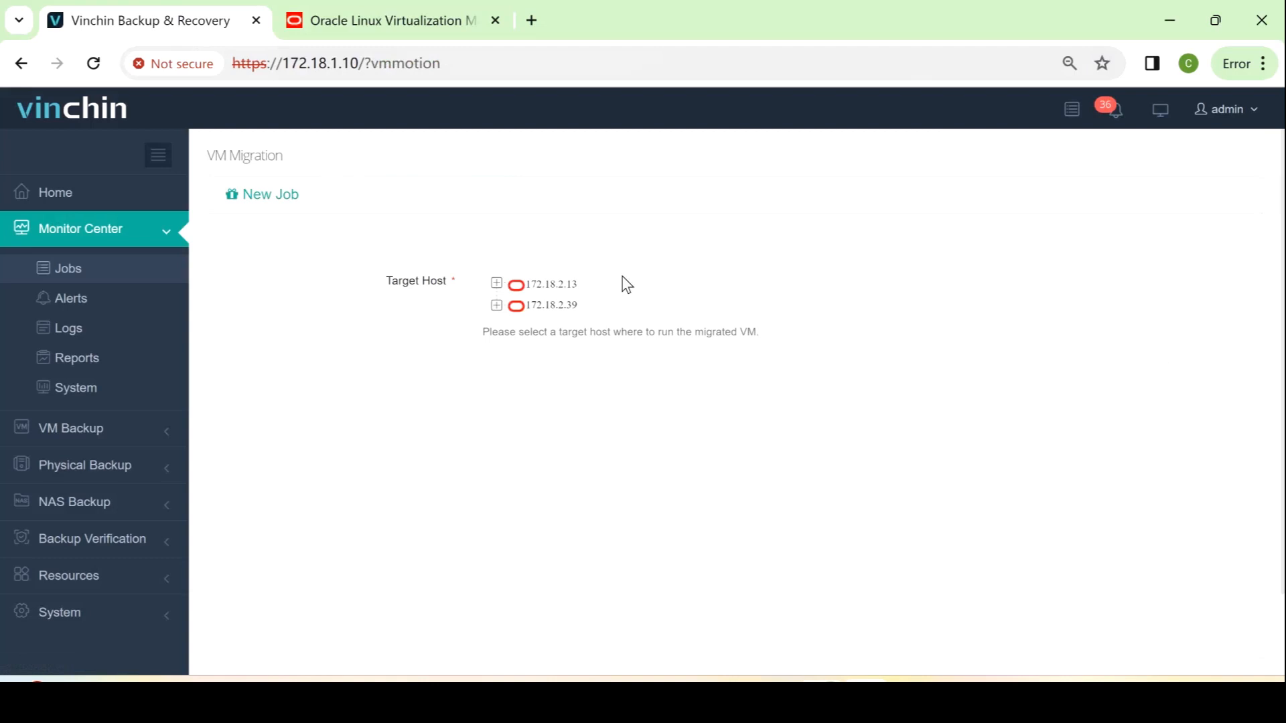
left_click(496, 283)
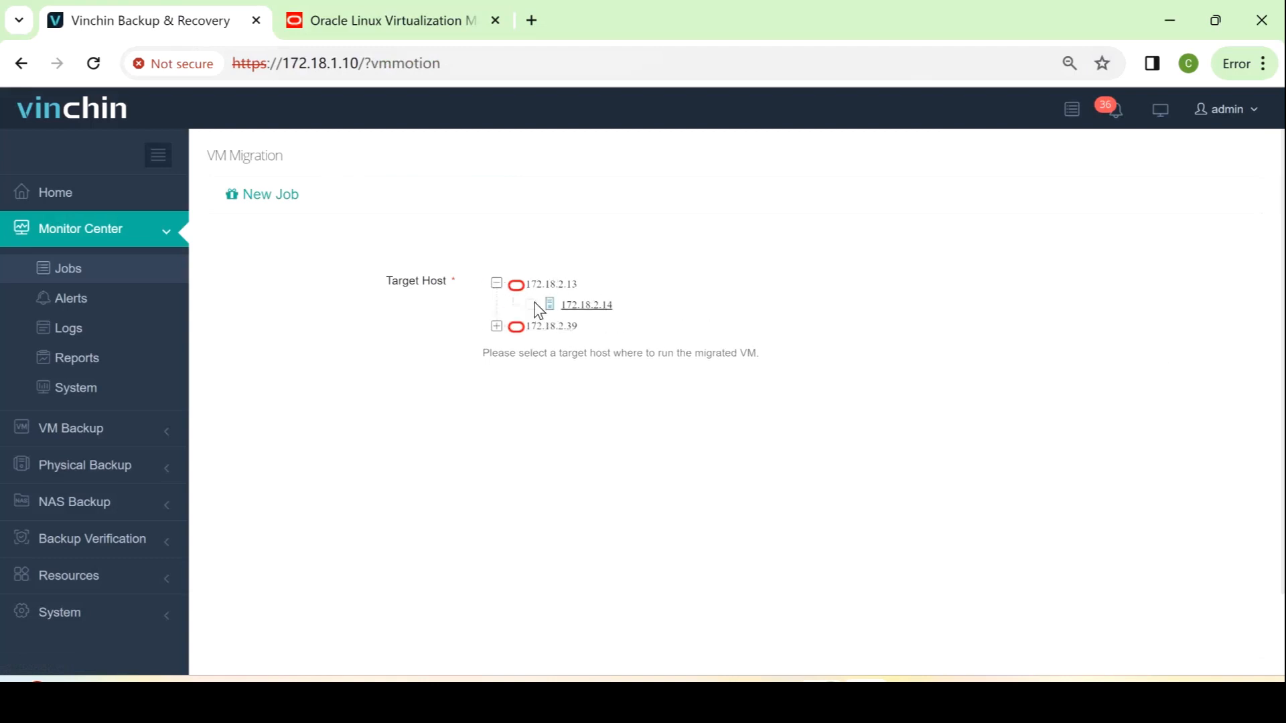
left_click(532, 304)
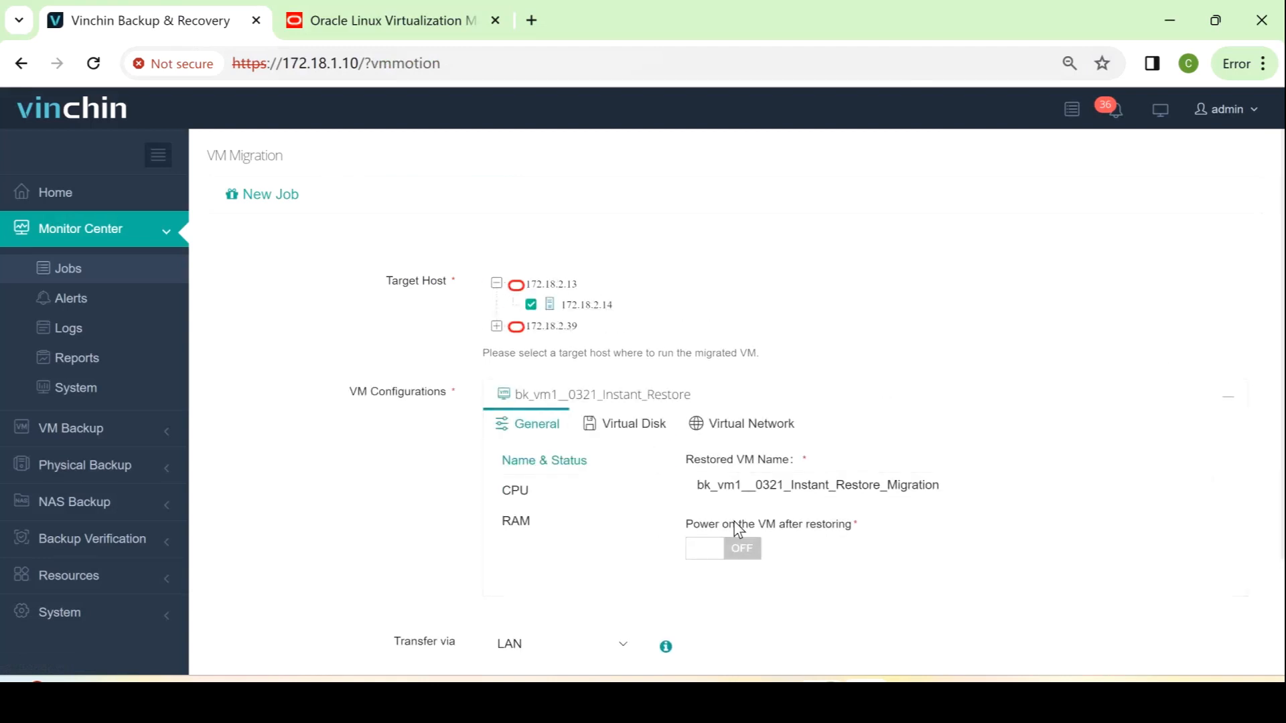
left_click(749, 553)
scroll(877, 573, "down", 1)
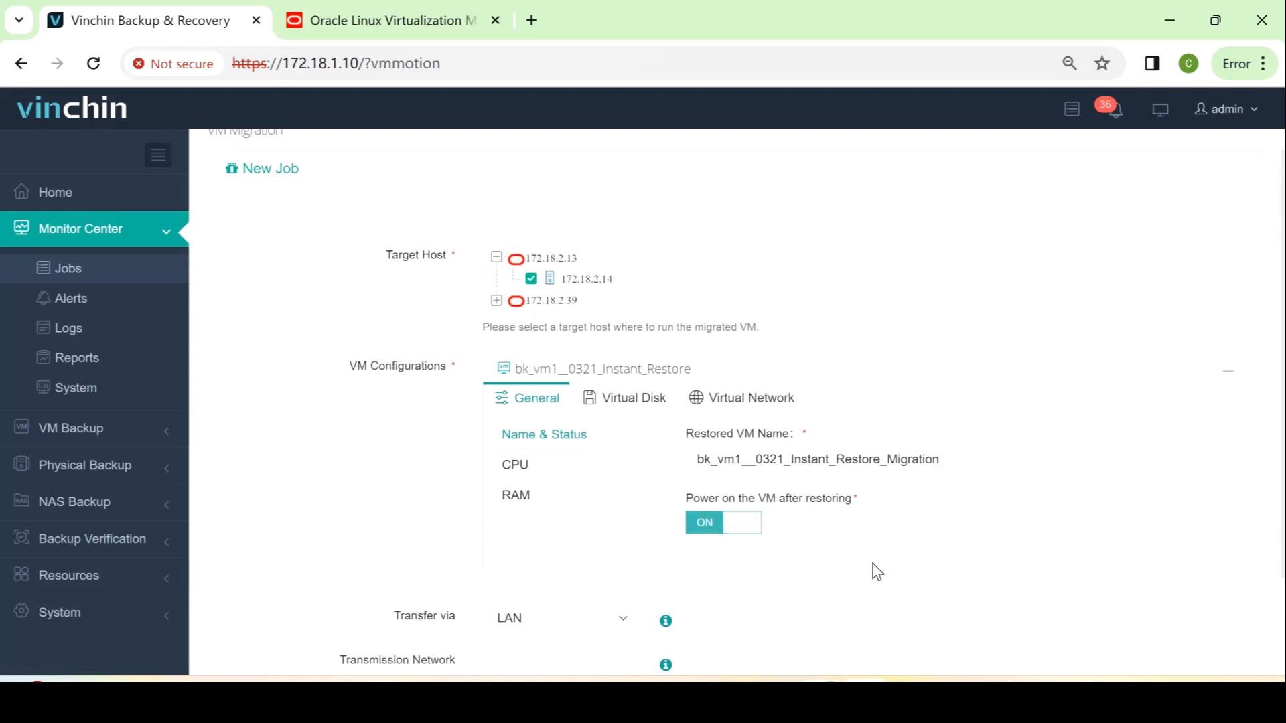
scroll(877, 573, "down", 2)
left_click(738, 641)
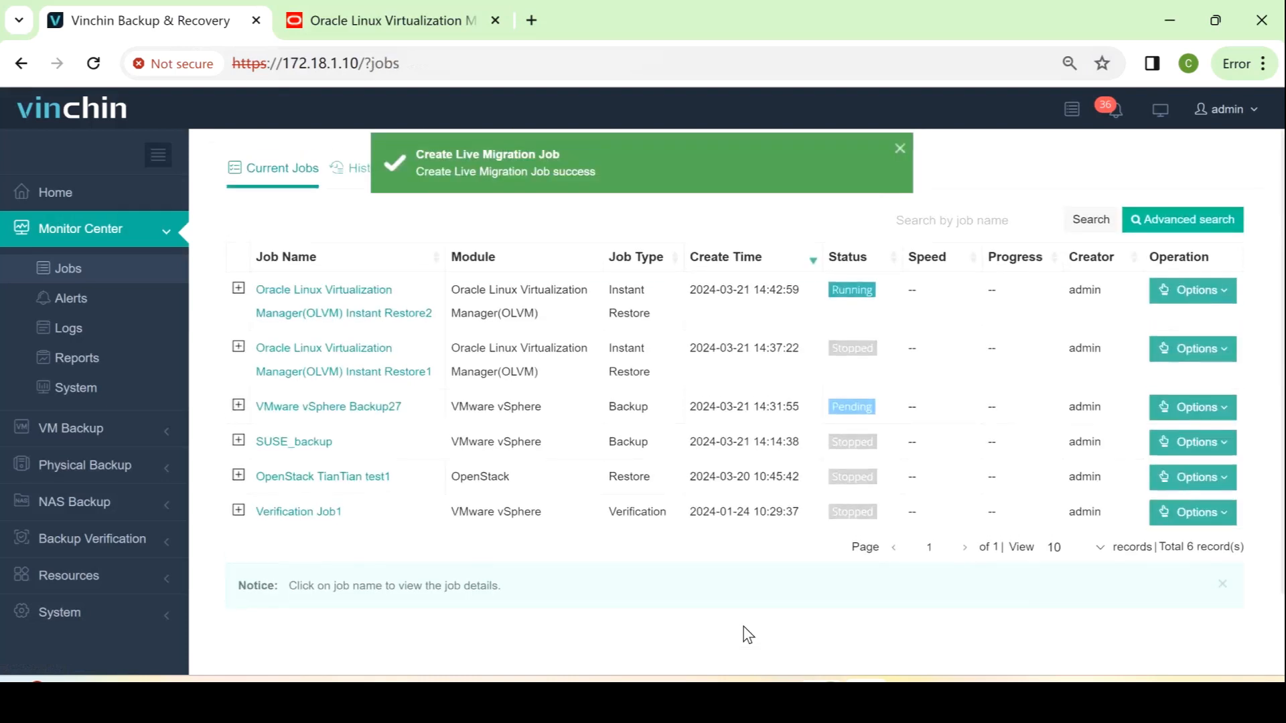
left_click(362, 299)
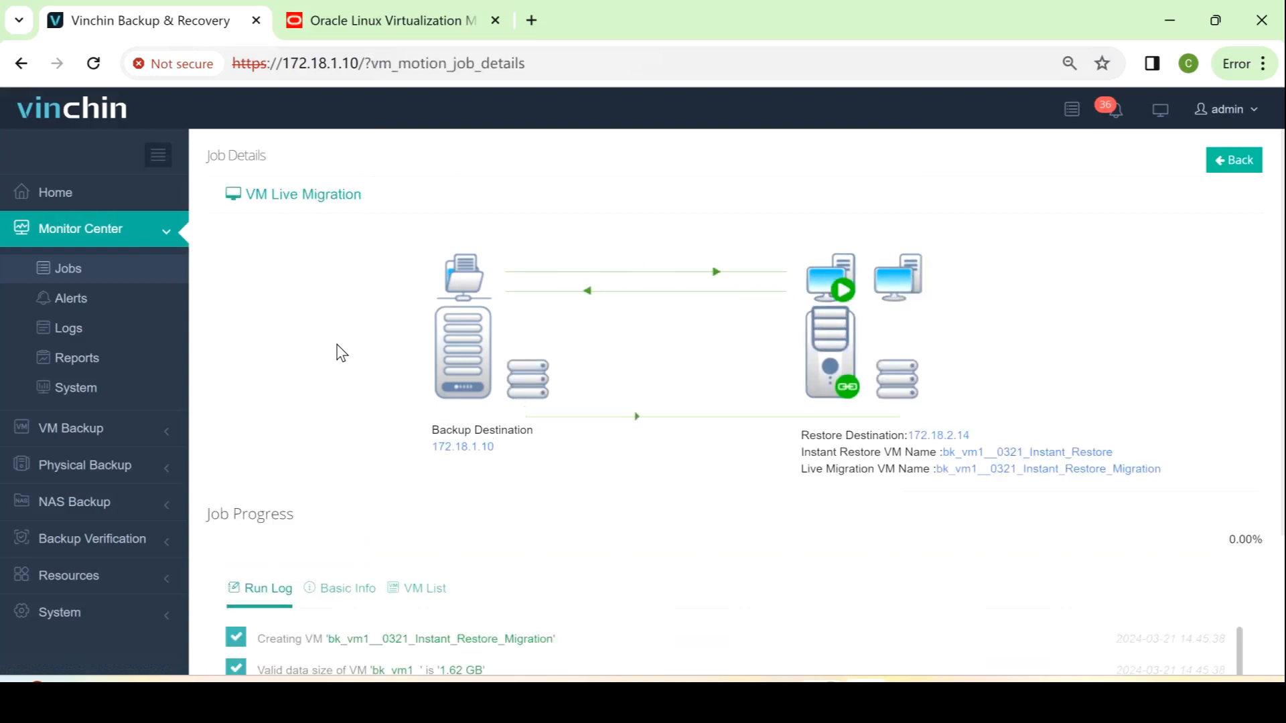
Follow the VM Live Migration progress and run log until the migration finishes
scroll(341, 353, "down", 3)
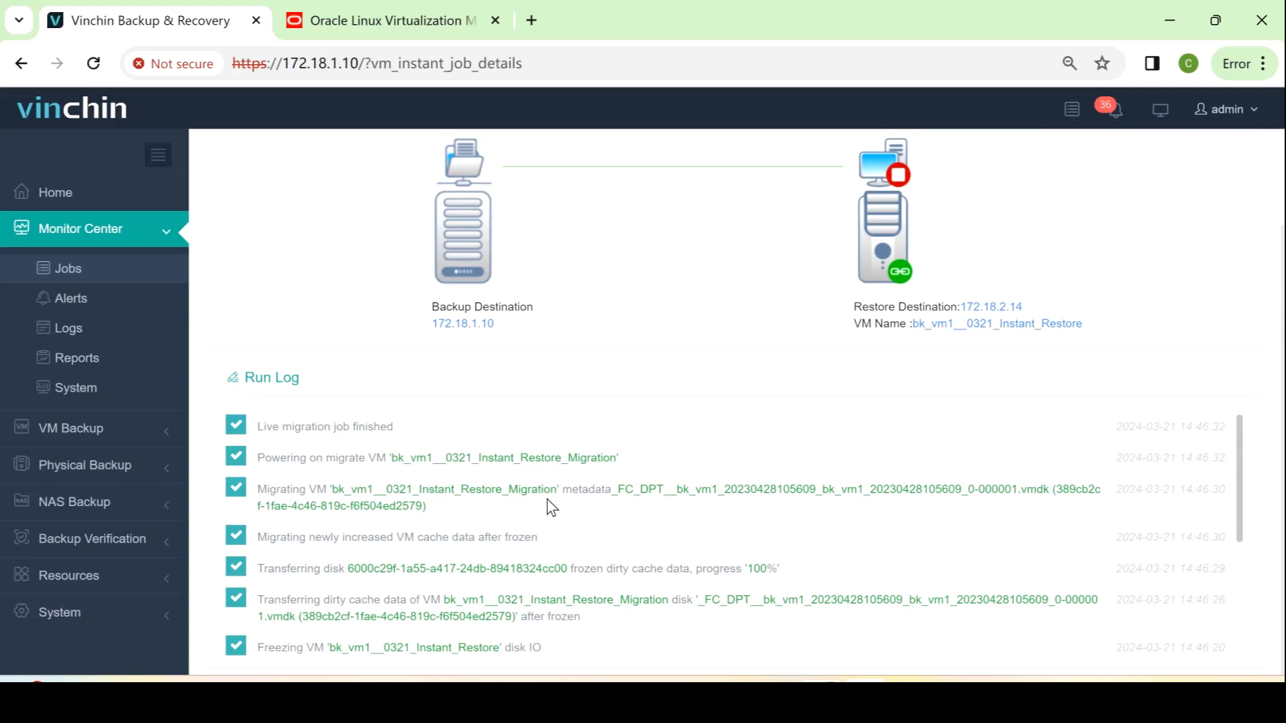
Compare bk_vm1__0321_Instant_Restore_Migration (up on node_2.14) with the downed original VM in OLVM
left_click(397, 22)
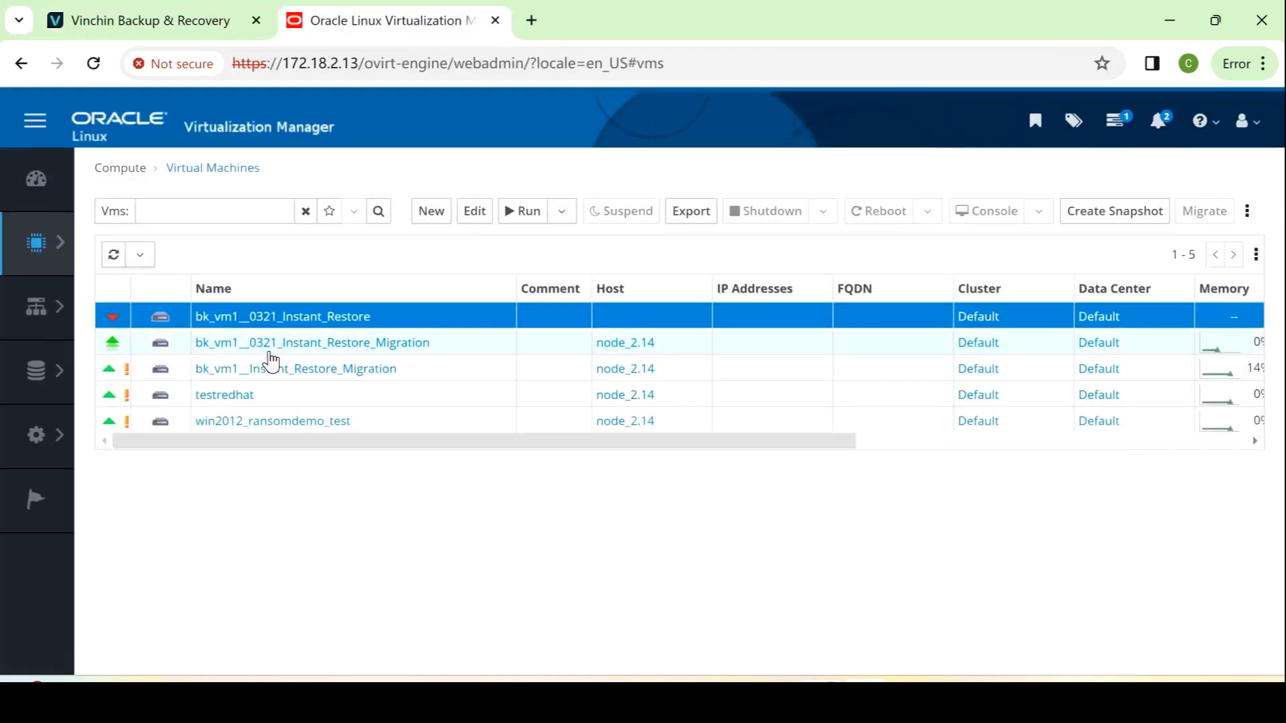
left_click(495, 347)
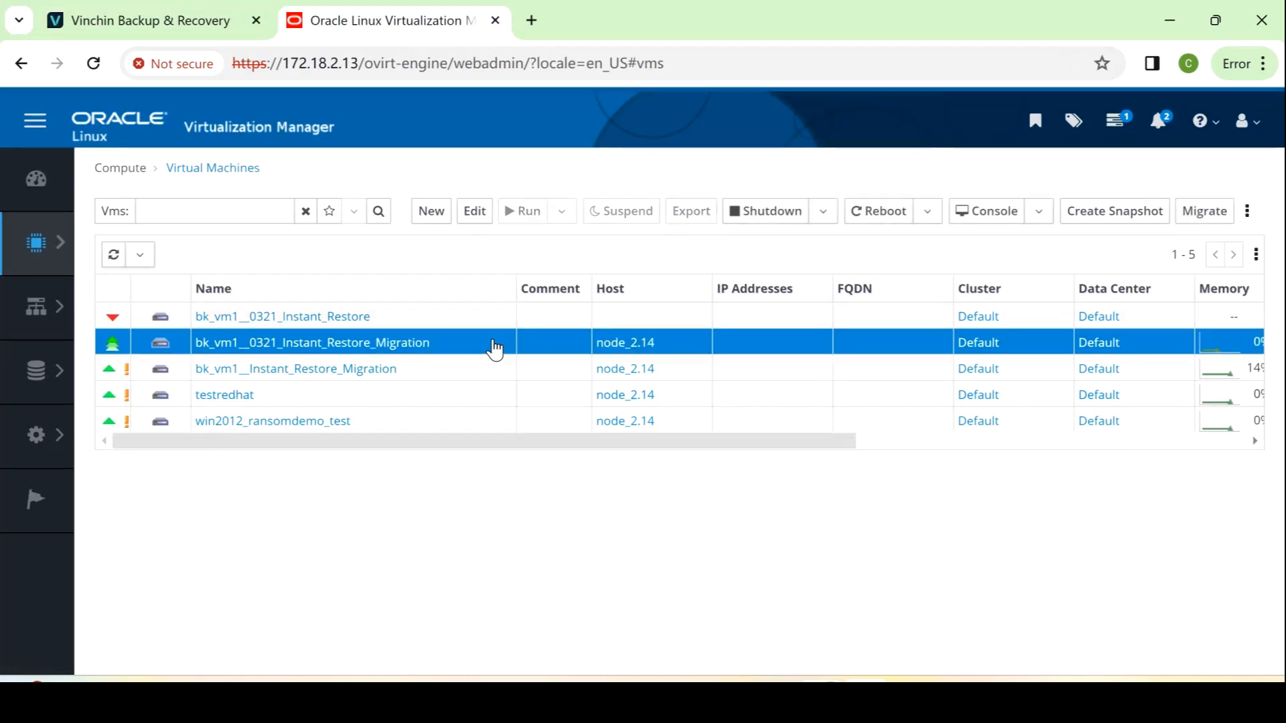
left_click(459, 324)
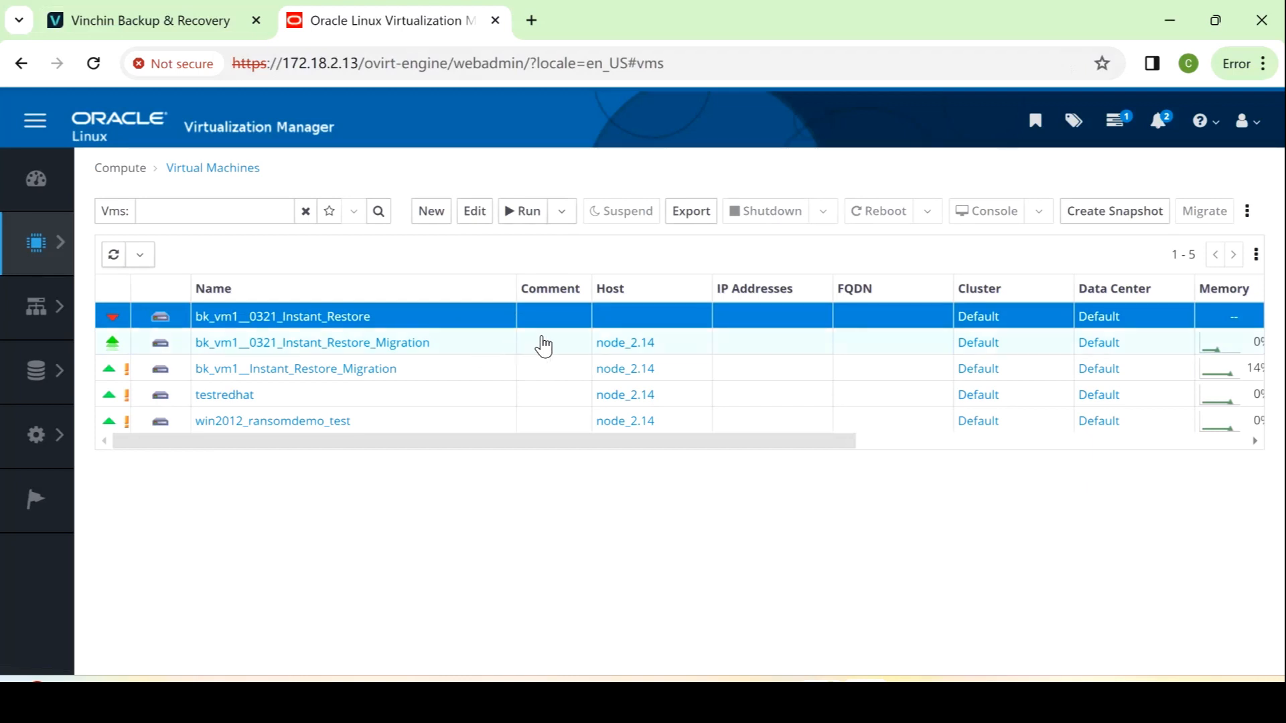
left_click_drag(439, 442, 333, 483)
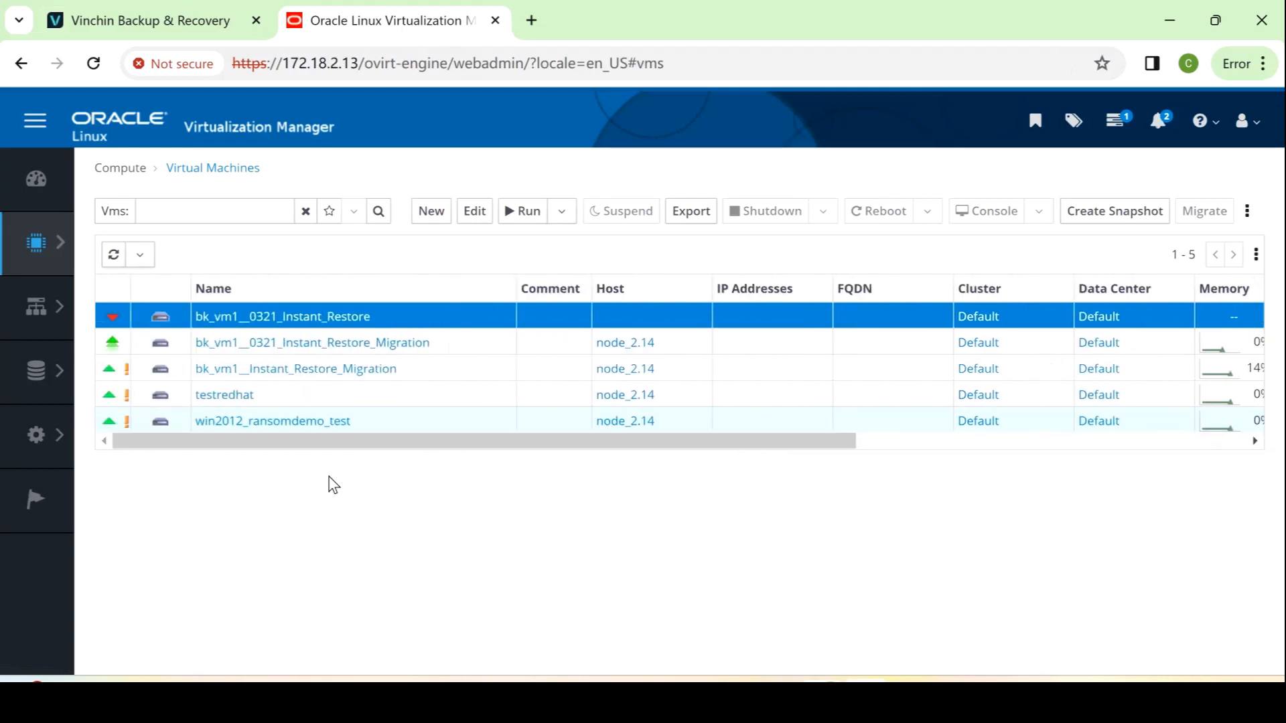
left_click(480, 348)
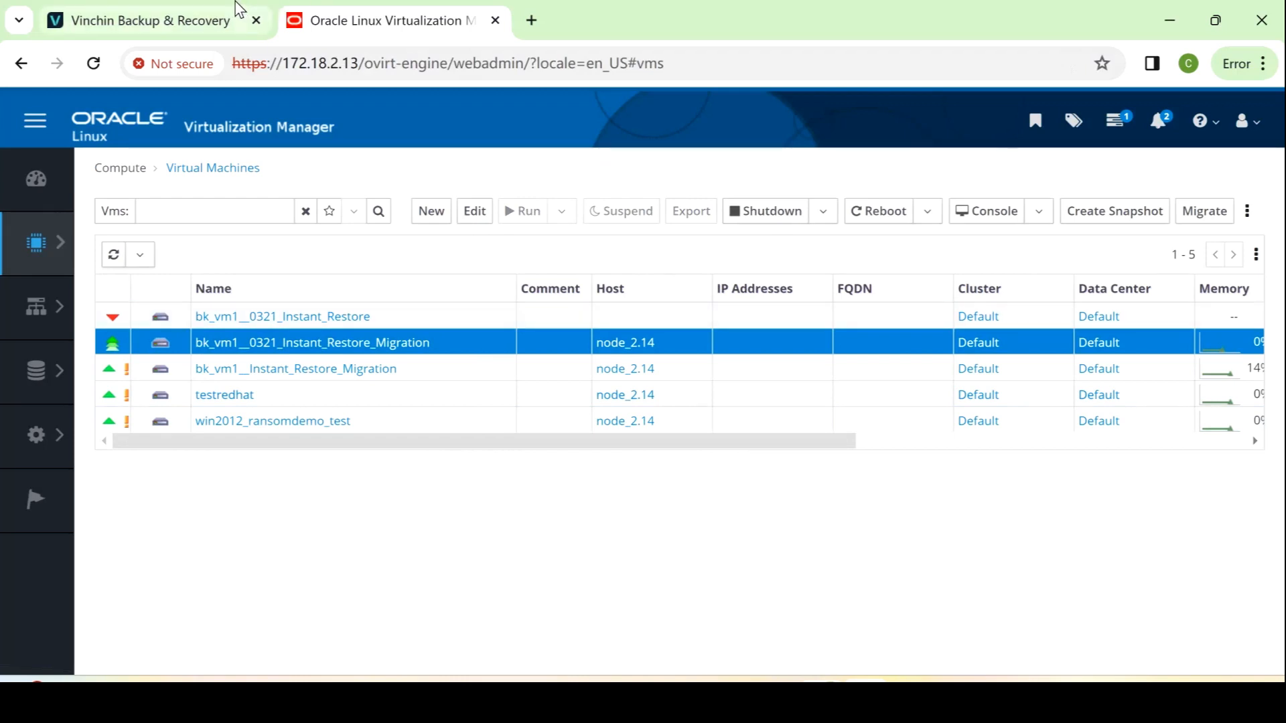
left_click(127, 9)
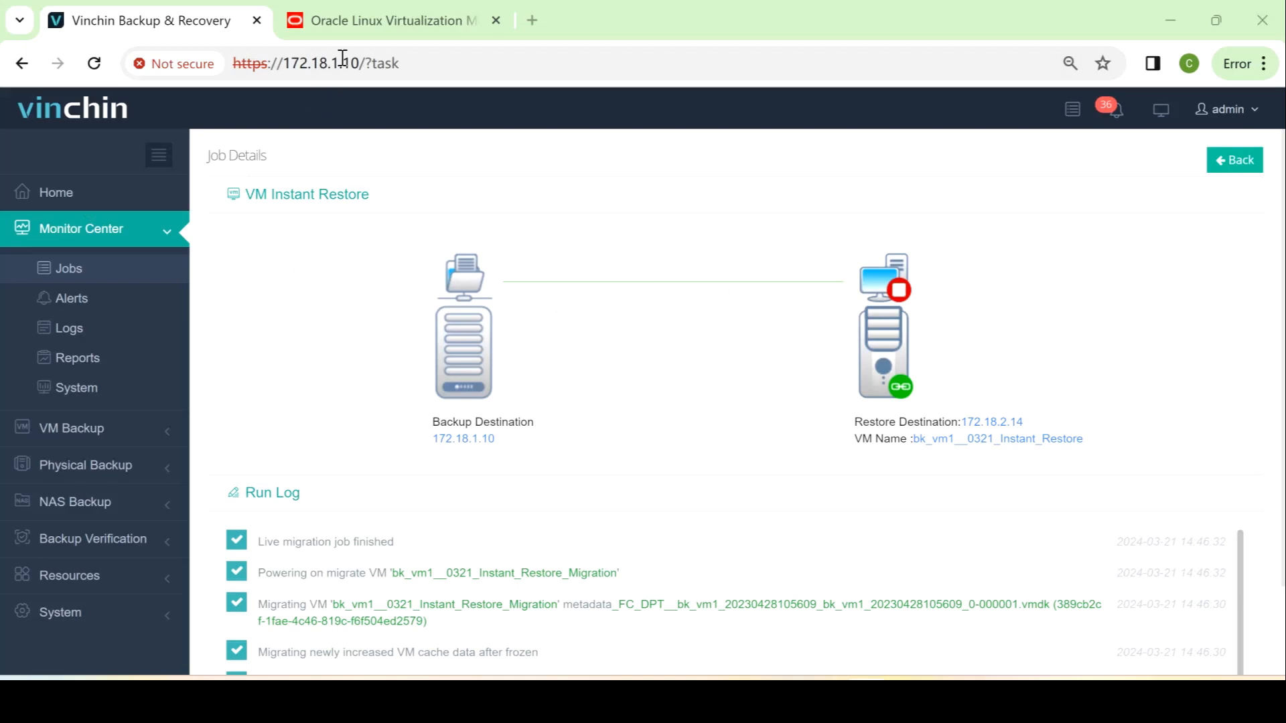
left_click(345, 23)
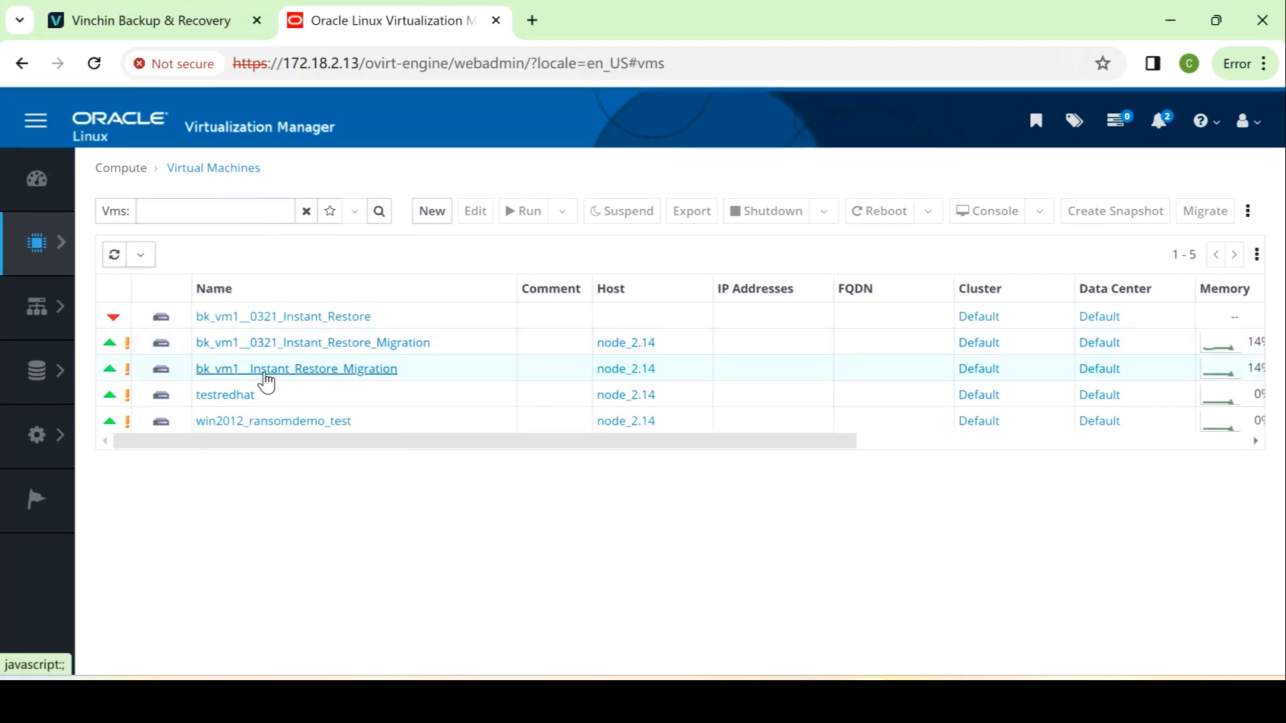
Open the migrated VM's console via console (1).vv to reach the CentOS 7 login prompt
left_click(265, 350)
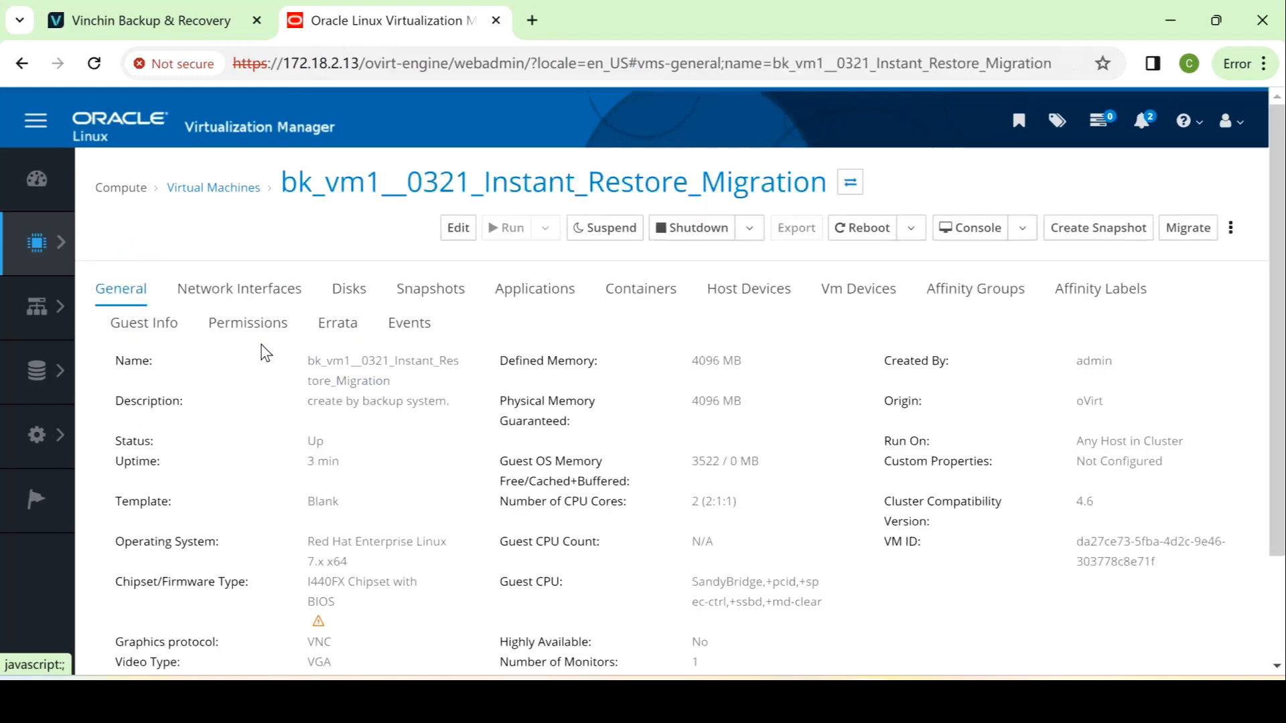
left_click(964, 227)
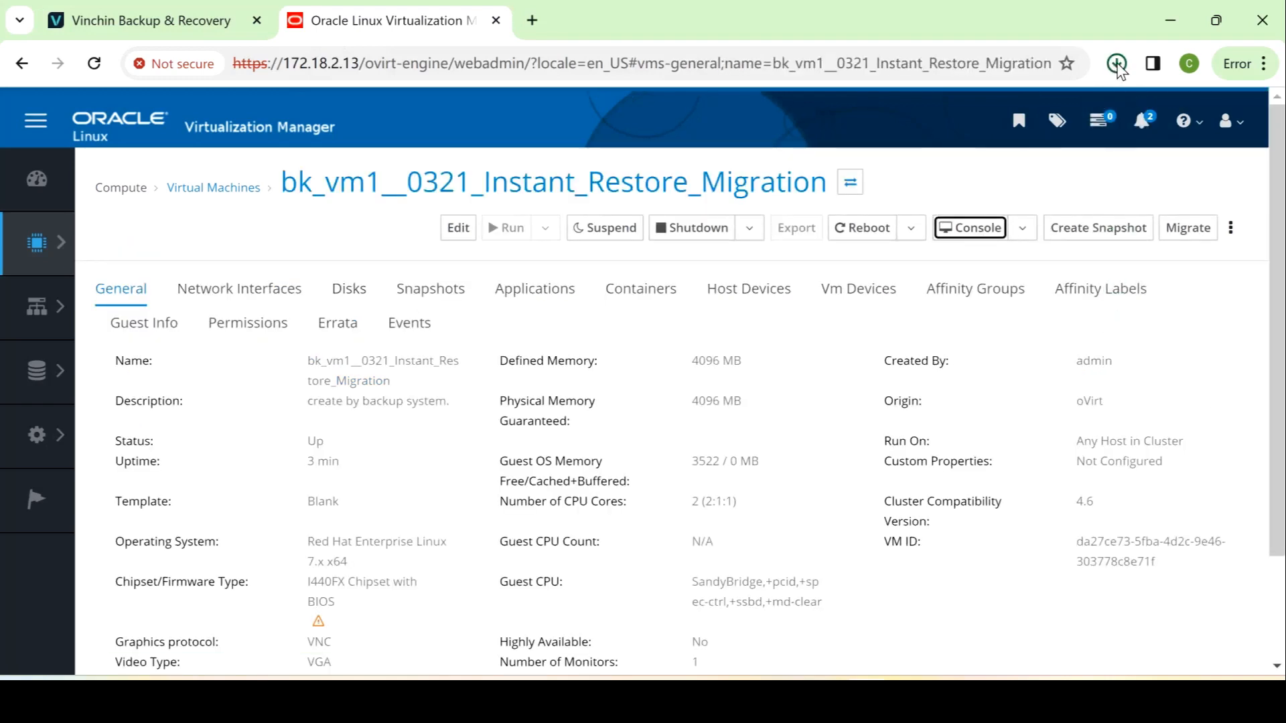
left_click(1115, 64)
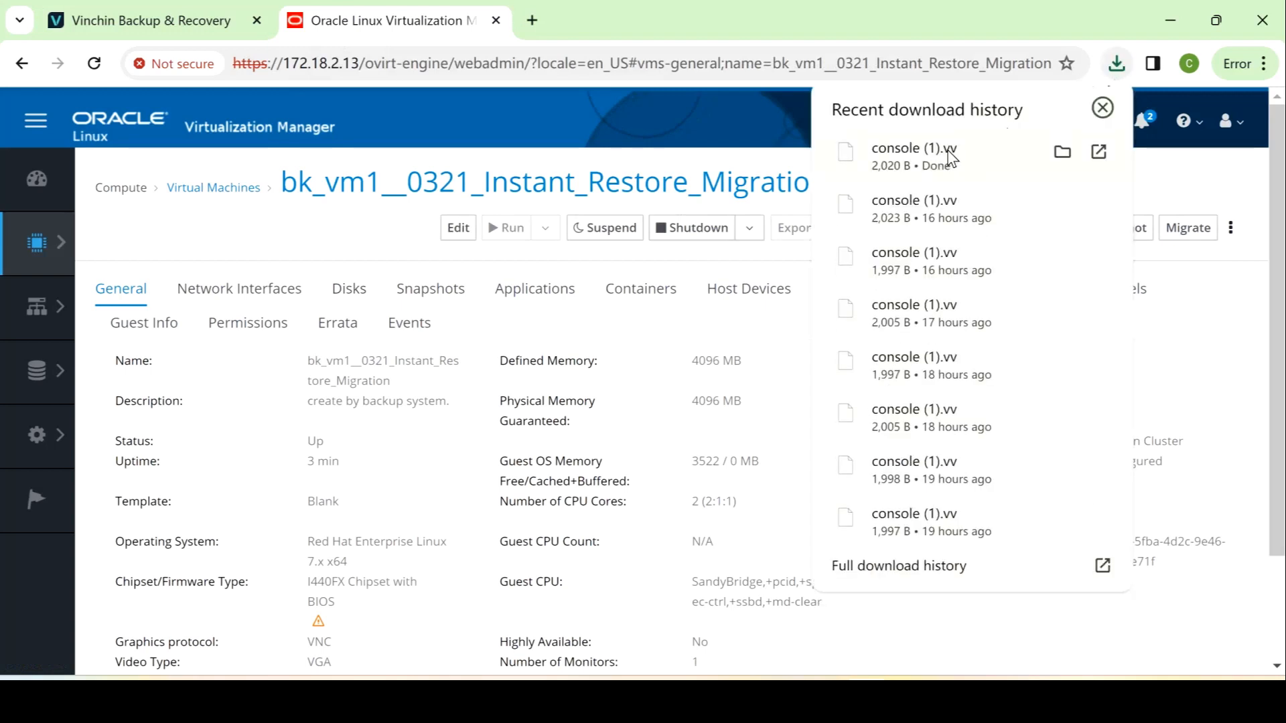
left_click(949, 158)
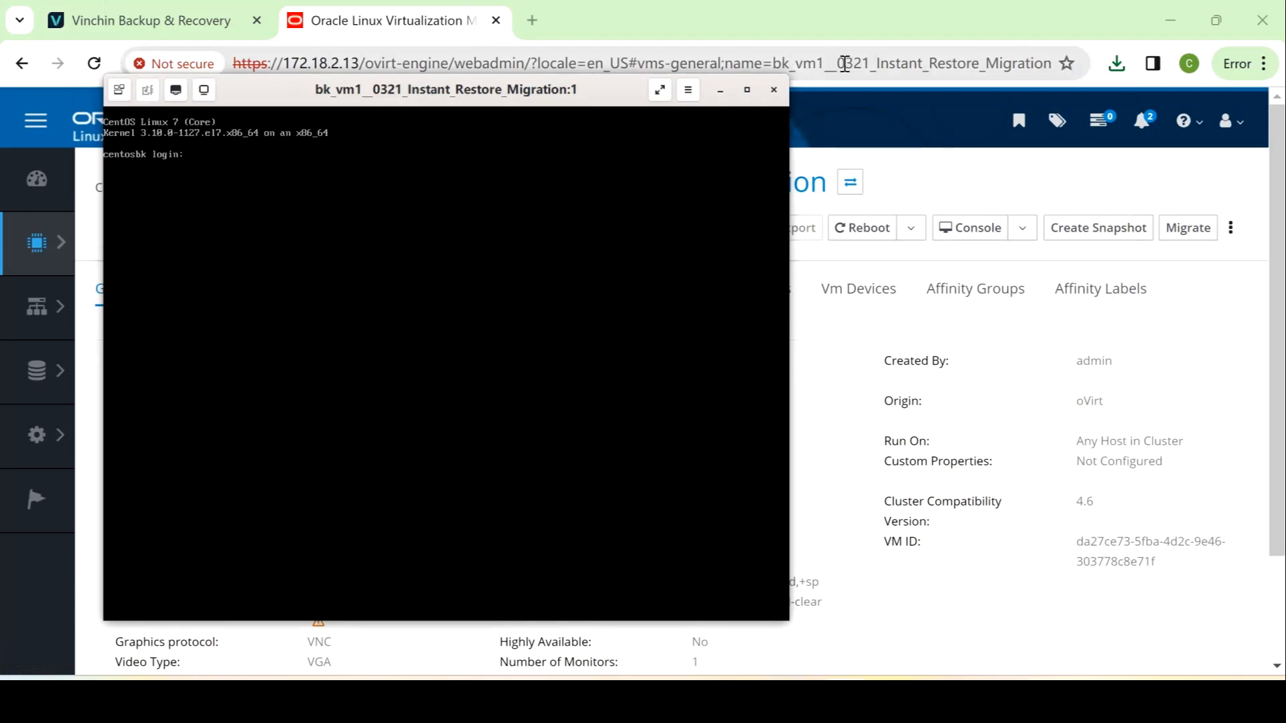
Close the console viewer and return to the Vinchin job details
left_click(774, 89)
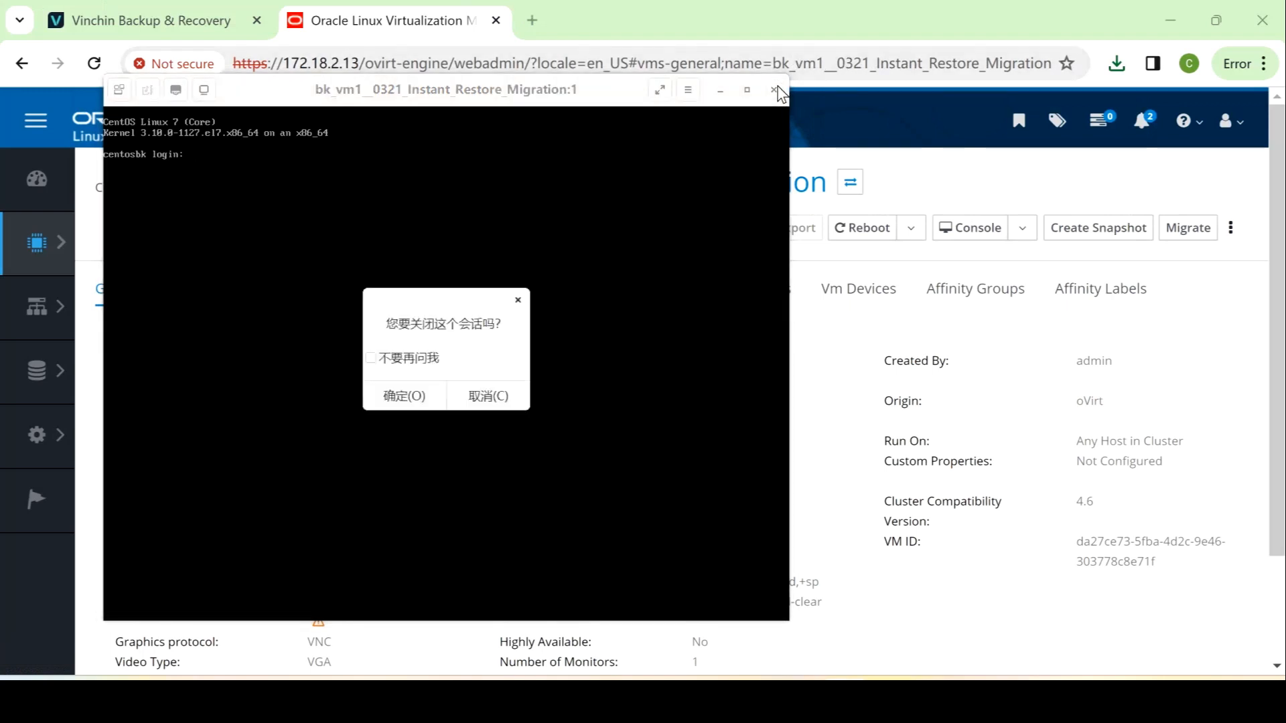
left_click(430, 394)
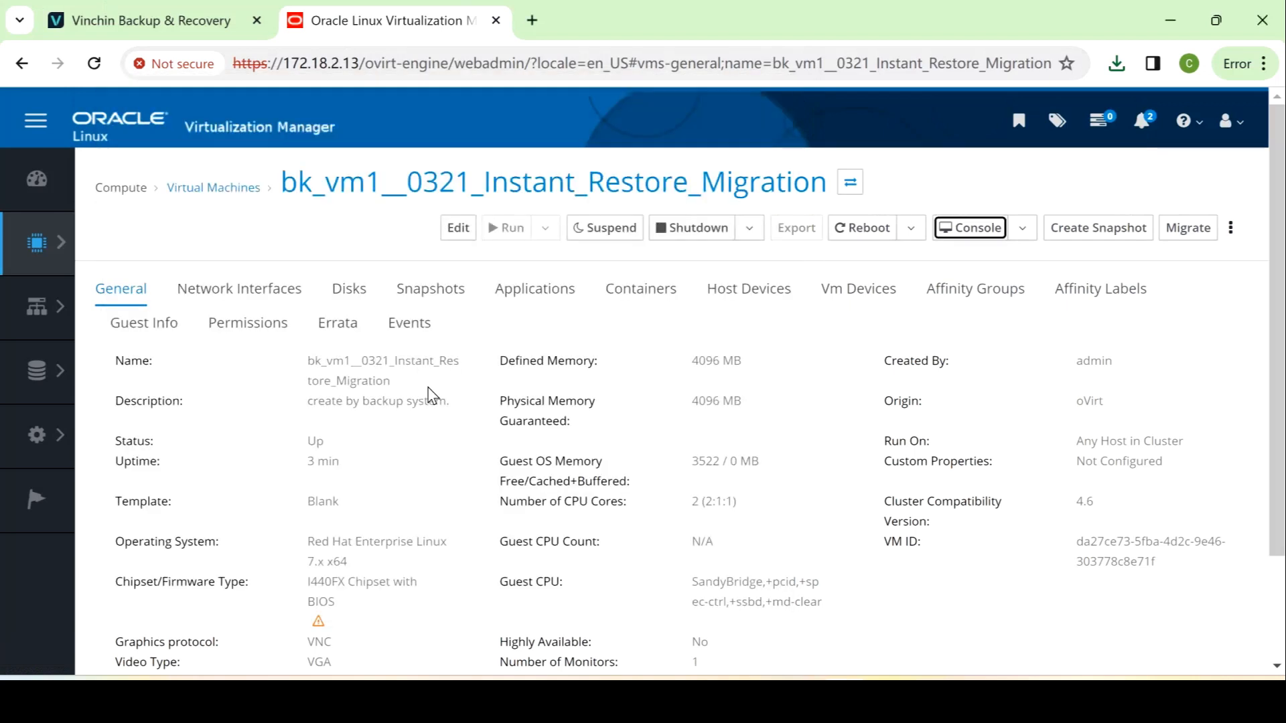
left_click(159, 27)
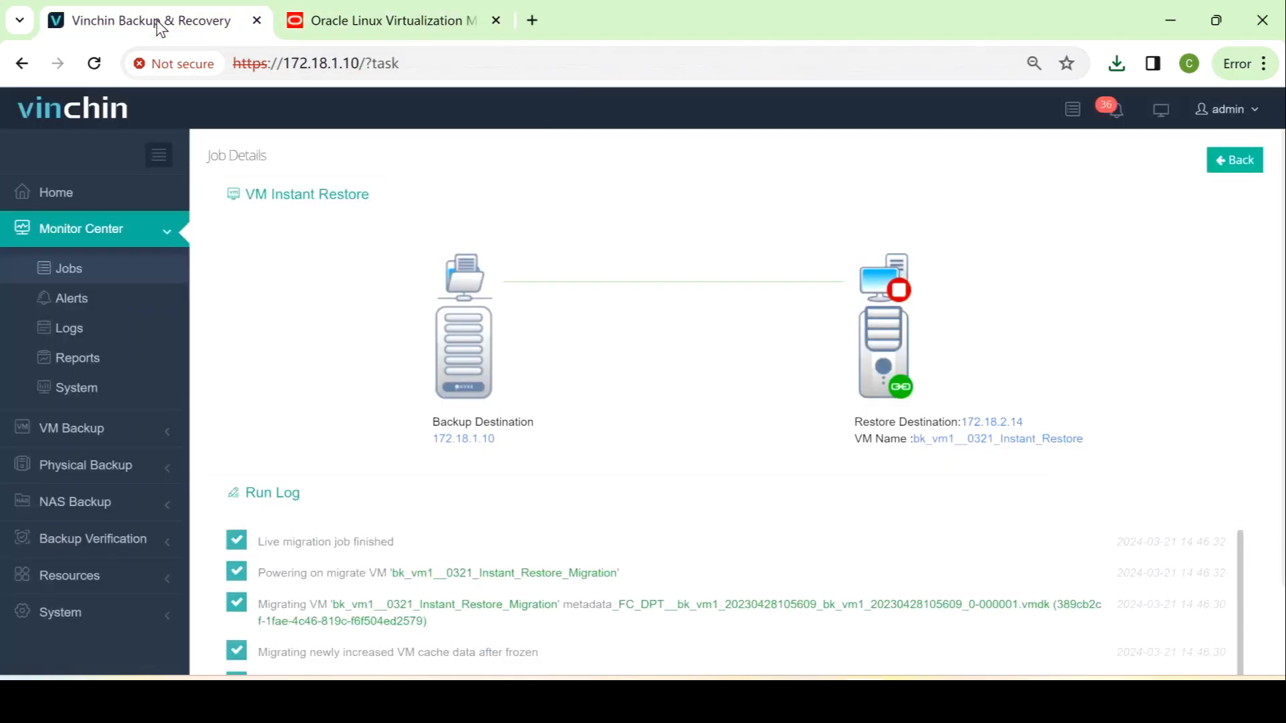